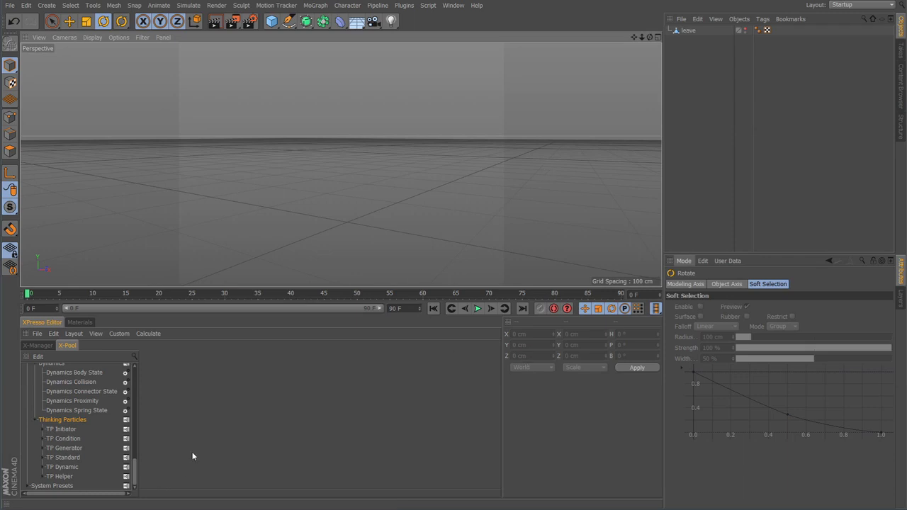
Enlarge the XPresso Editor and collapse the XPresso, Hair, Motion Graphics, Dynamics and Thinking Particles groups in the X-Pool.
{"action": "left_click_drag", "start_coordinate": [242, 283], "coordinate": [238, 238]}
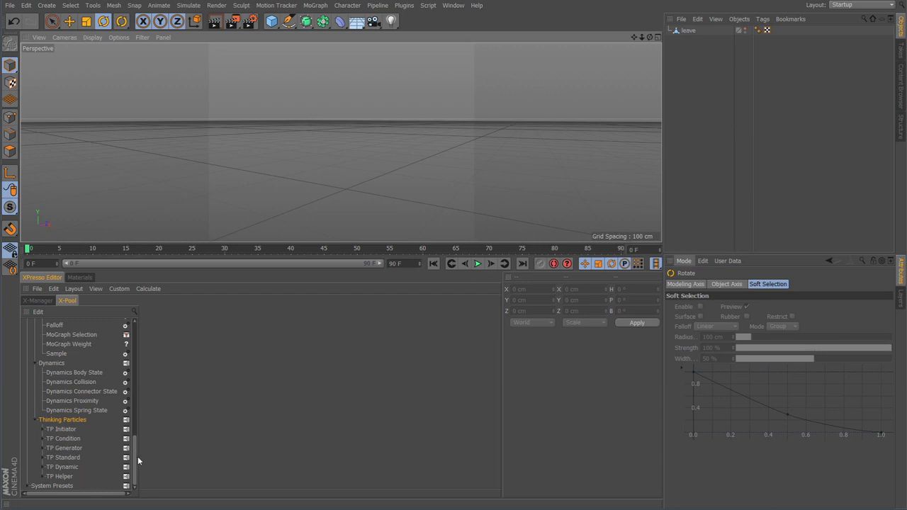
{"action": "left_click_drag", "start_coordinate": [135, 455], "coordinate": [138, 336]}
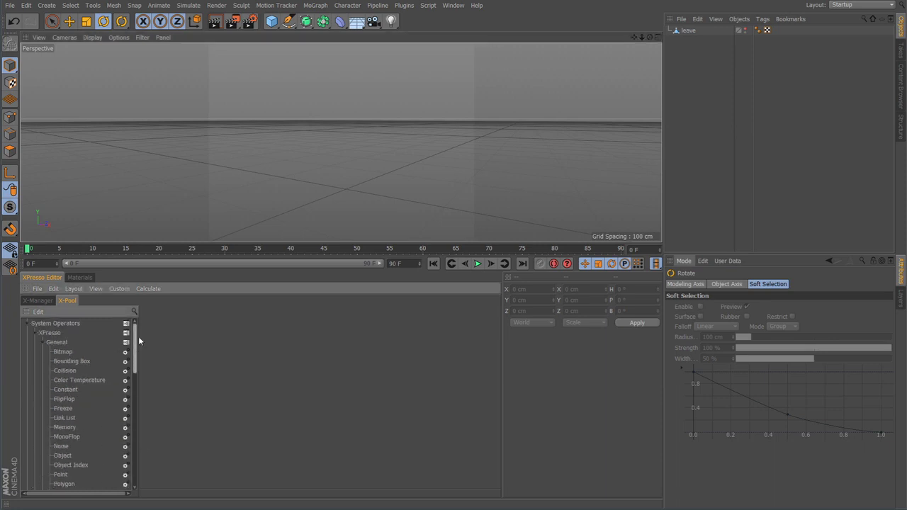
{"action": "left_click", "coordinate": [34, 332]}
{"action": "left_click", "coordinate": [34, 342]}
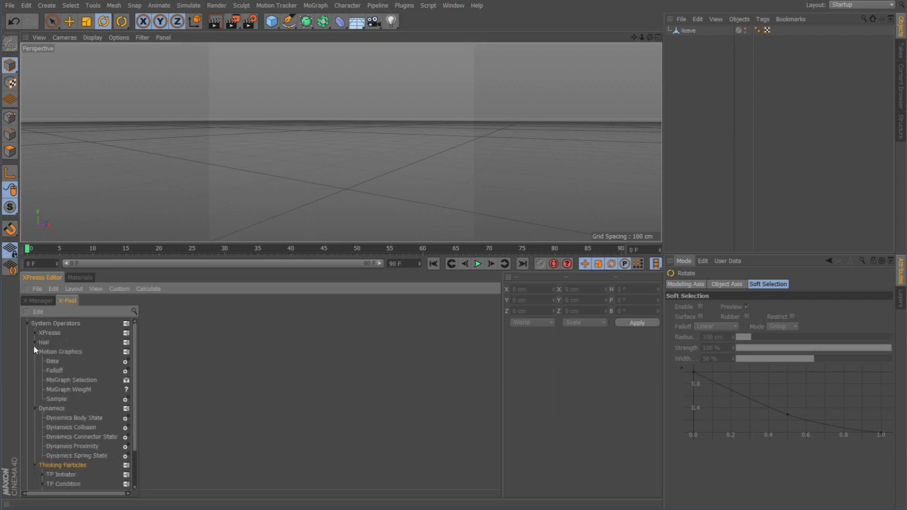
{"action": "left_click", "coordinate": [35, 351]}
{"action": "left_click", "coordinate": [35, 361]}
{"action": "left_click", "coordinate": [35, 370]}
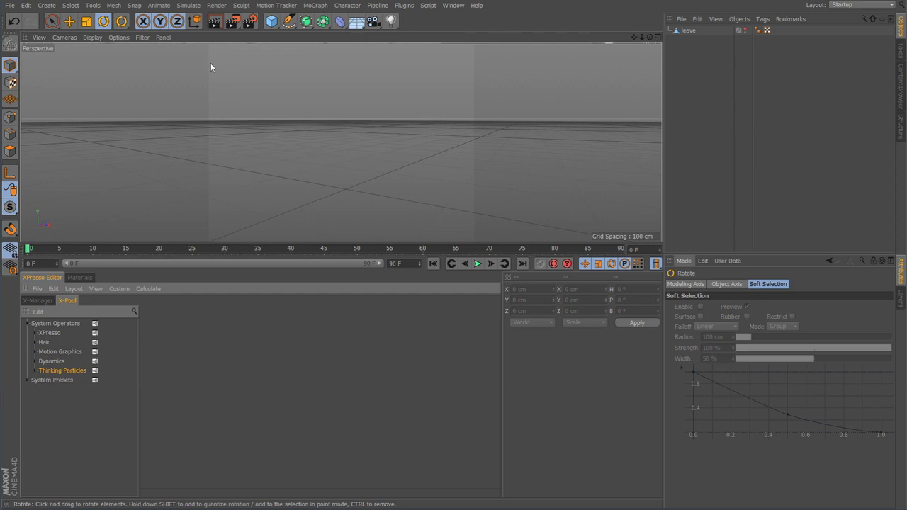
Examine the available Thinking Particles simulation commands and the Thinking Particles operator categories in the X-Pool.
{"action": "left_click", "coordinate": [188, 6]}
{"action": "mouse_move", "coordinate": [203, 49]}
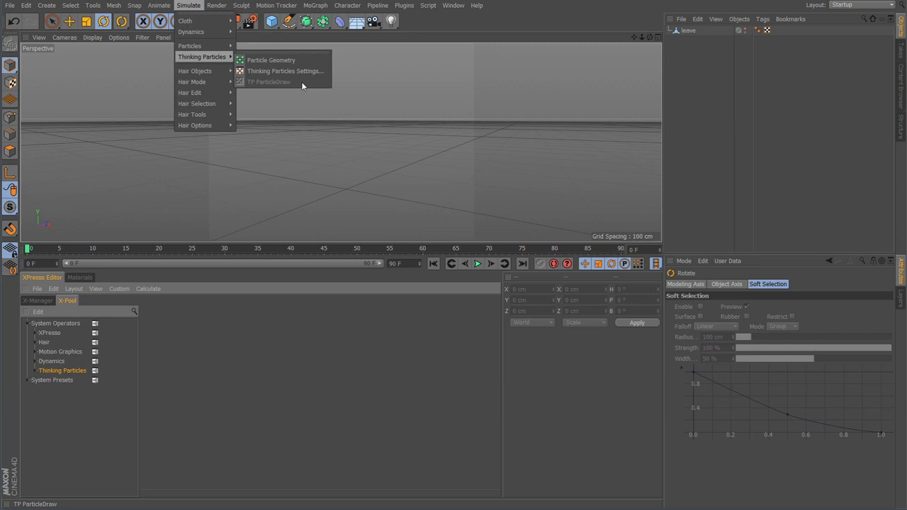
{"action": "left_click", "coordinate": [198, 344]}
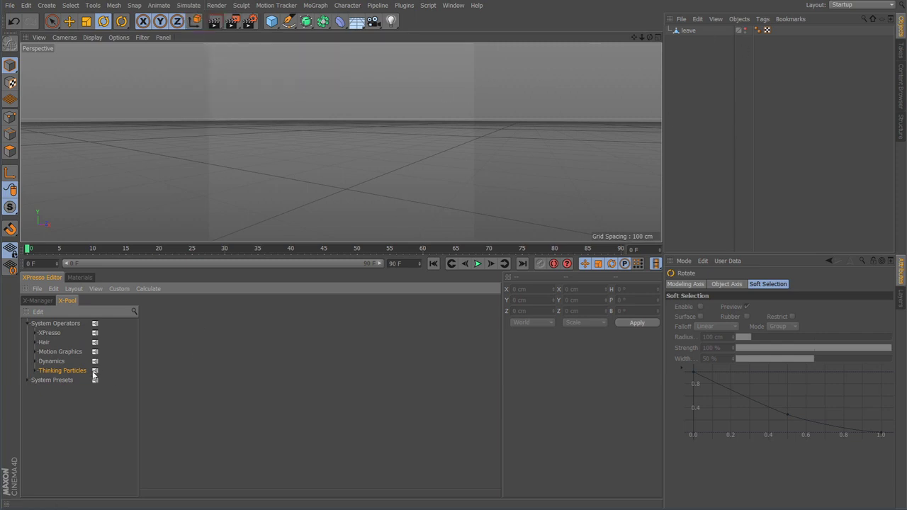
{"action": "left_click", "coordinate": [34, 370]}
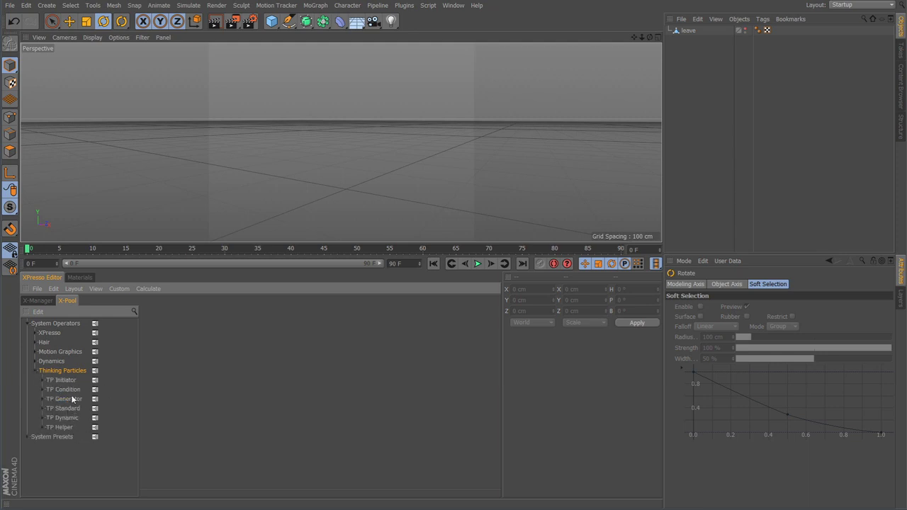
{"action": "left_click", "coordinate": [189, 5]}
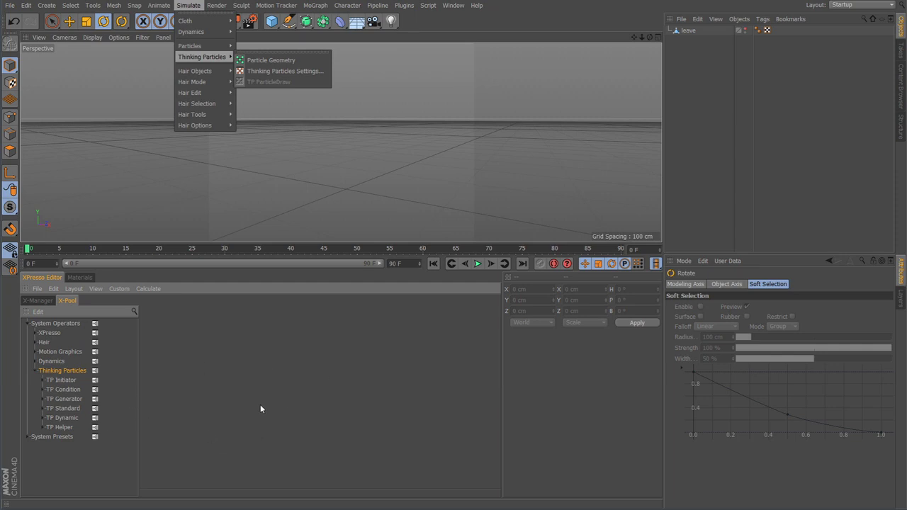
{"action": "left_click", "coordinate": [359, 387]}
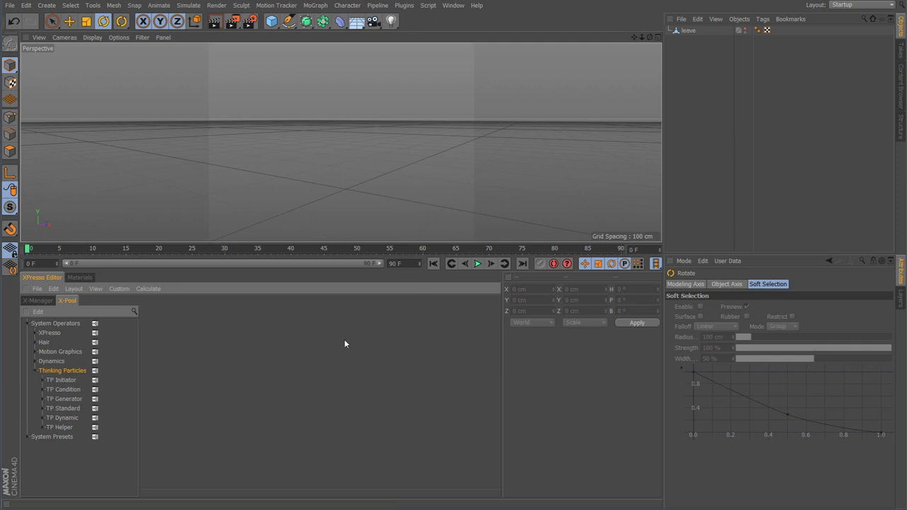
Add a standard particle Emitter to the scene and play the animation to preview its particle stream.
{"action": "left_click_drag", "start_coordinate": [418, 243], "coordinate": [416, 278]}
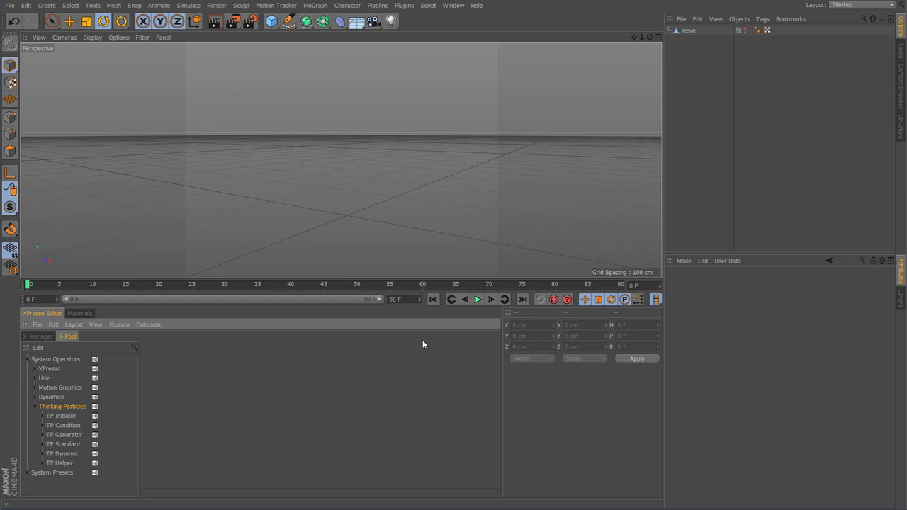
{"action": "left_click", "coordinate": [188, 5]}
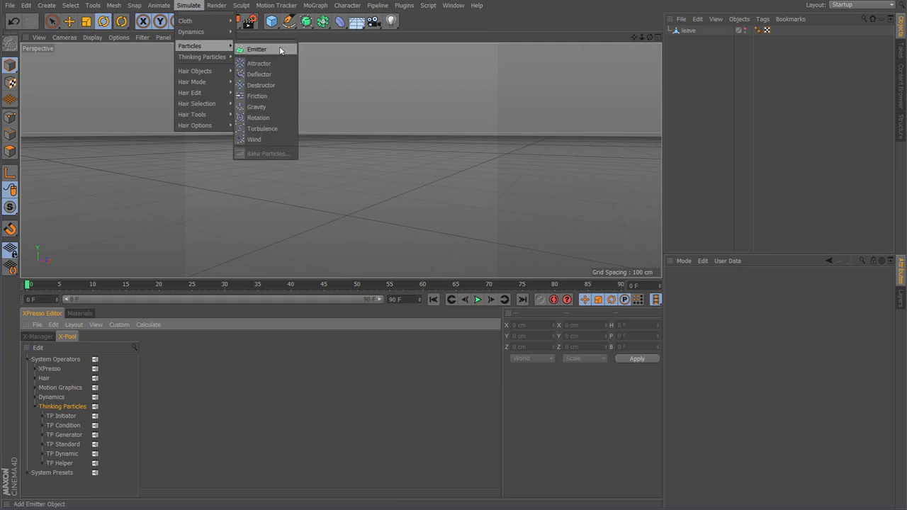
{"action": "left_click", "coordinate": [278, 53]}
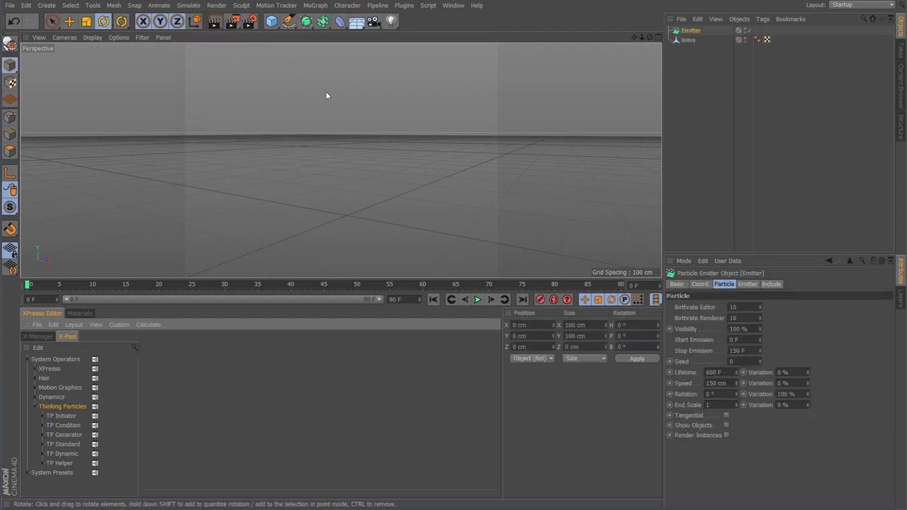
{"action": "scroll", "coordinate": [446, 229], "scroll_direction": "down", "scroll_amount": 3}
{"action": "middle_click_drag", "start_coordinate": [445, 229], "coordinate": [395, 243], "text": "alt"}
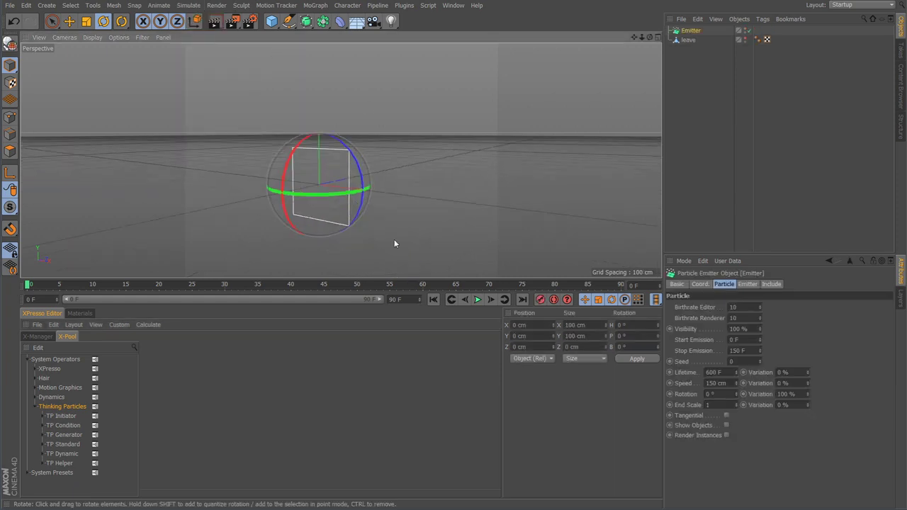
{"action": "left_click", "coordinate": [477, 299]}
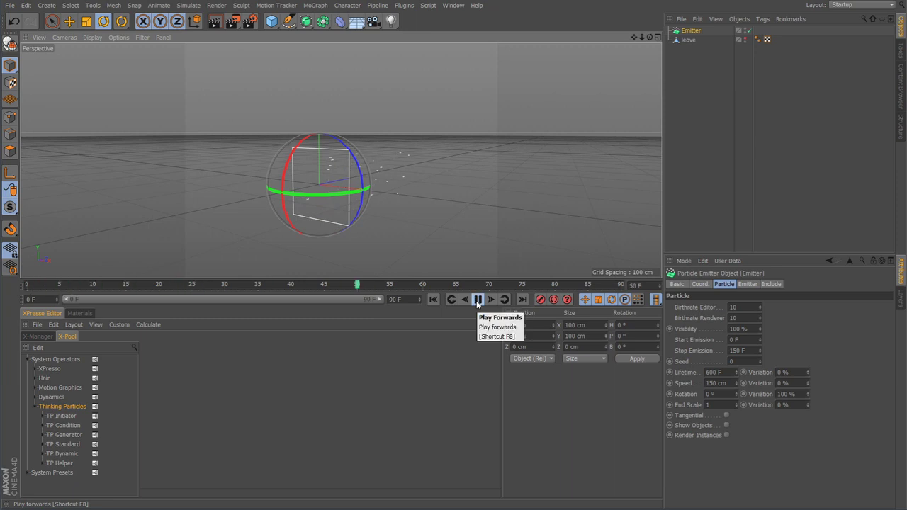
{"action": "left_click", "coordinate": [476, 302]}
{"action": "left_click_drag", "start_coordinate": [367, 155], "coordinate": [369, 163], "text": "alt"}
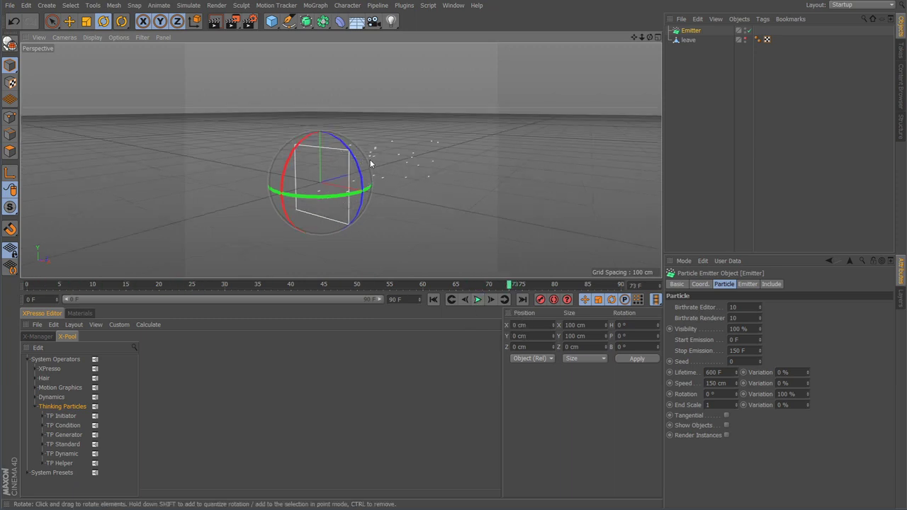
{"action": "left_click", "coordinate": [423, 234]}
Delete the standard Emitter and return the timeline to frame 0.
{"action": "left_click", "coordinate": [695, 32]}
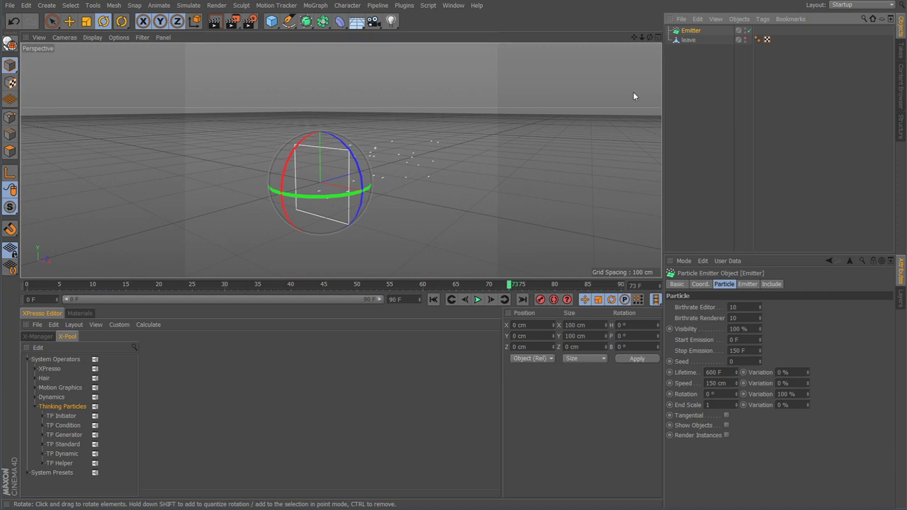
{"action": "key", "text": "Delete"}
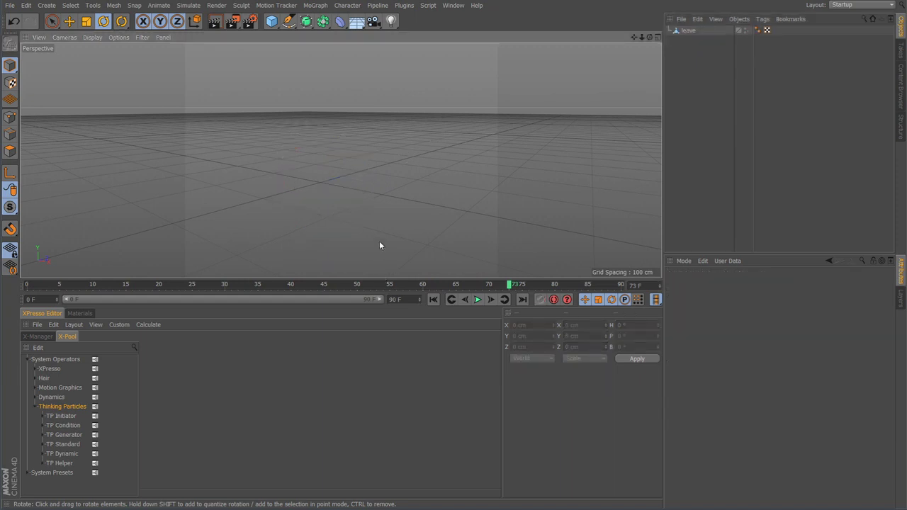
{"action": "left_click", "coordinate": [433, 300]}
Create a Null object and rename it TP-Emitter.
{"action": "left_click_drag", "start_coordinate": [272, 21], "coordinate": [300, 35]}
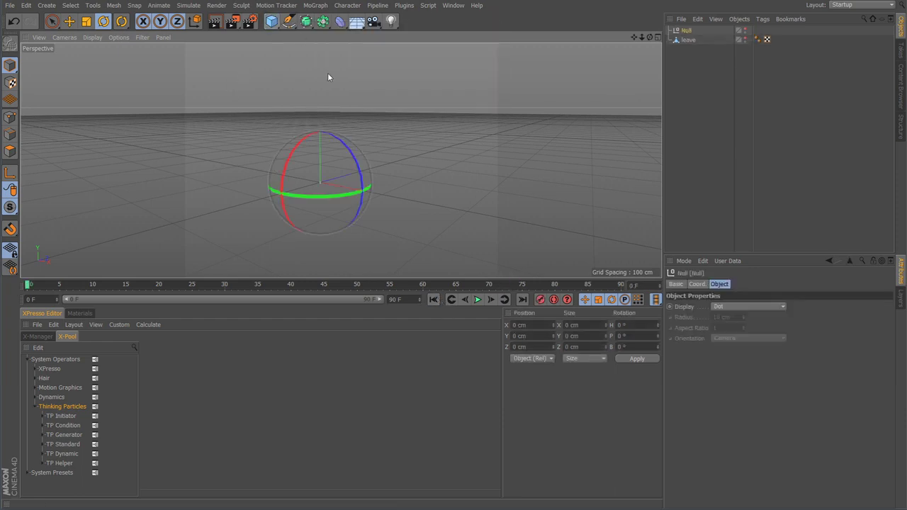
{"action": "double_click", "coordinate": [685, 30]}
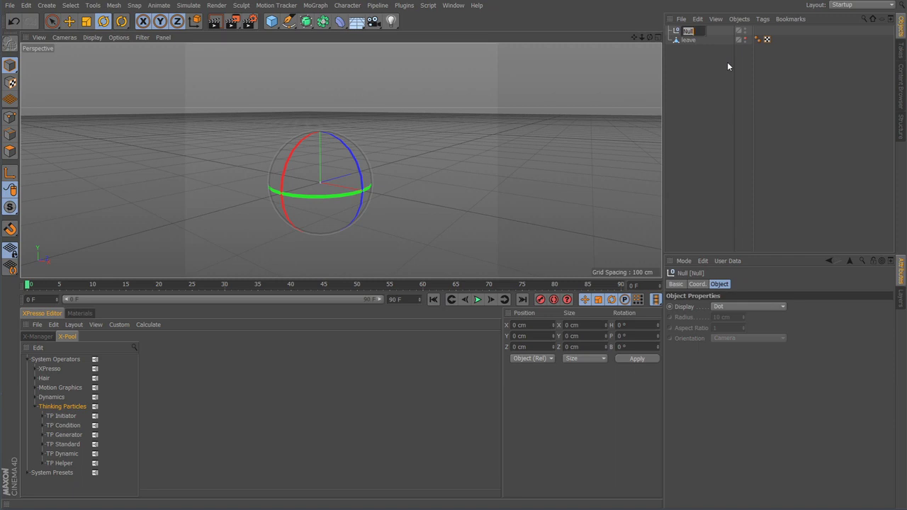
{"action": "type", "text": "TP-"}
{"action": "type", "text": "Emitter"}
{"action": "key", "text": "Return"}
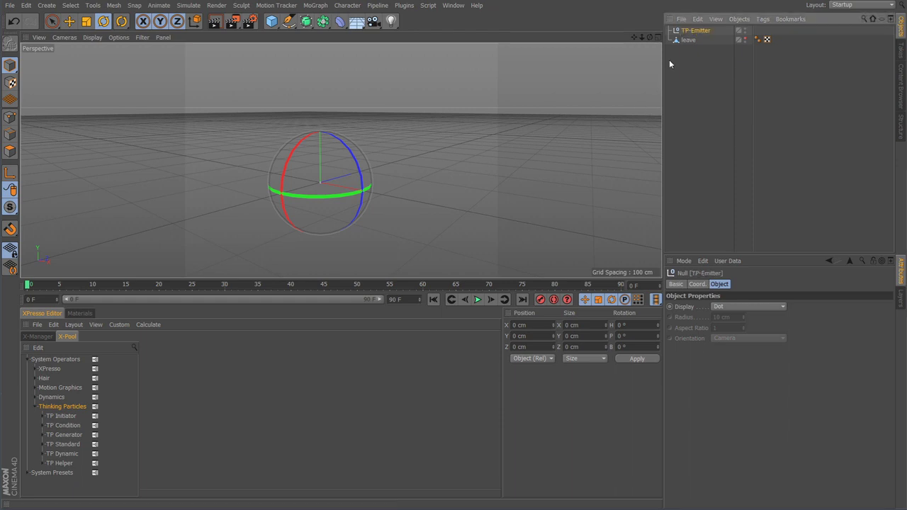
Add an XPresso tag to the TP-Emitter null and enlarge its node editing area.
{"action": "right_click", "coordinate": [692, 32]}
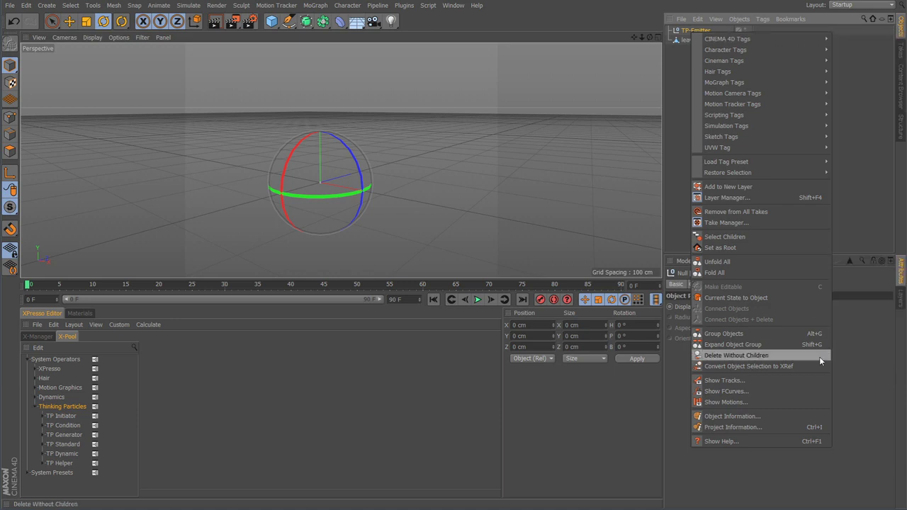
{"action": "mouse_move", "coordinate": [815, 40]}
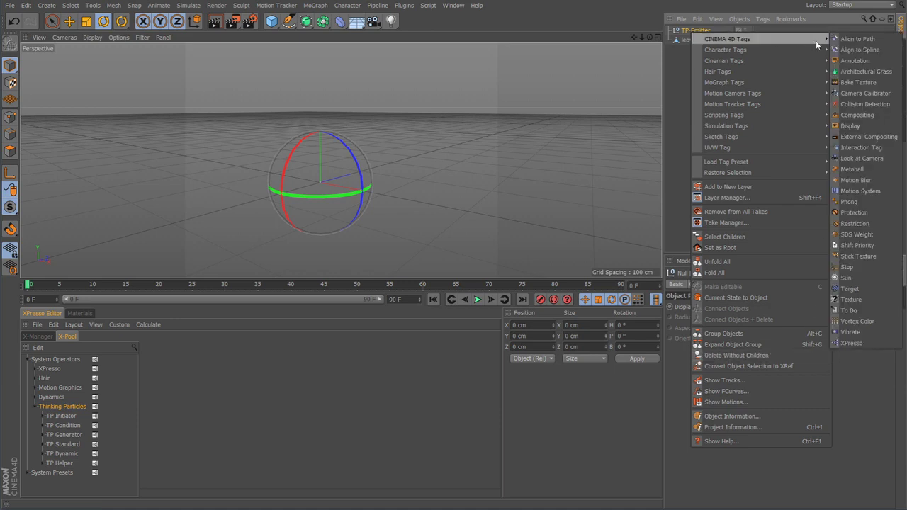
{"action": "left_click", "coordinate": [851, 343]}
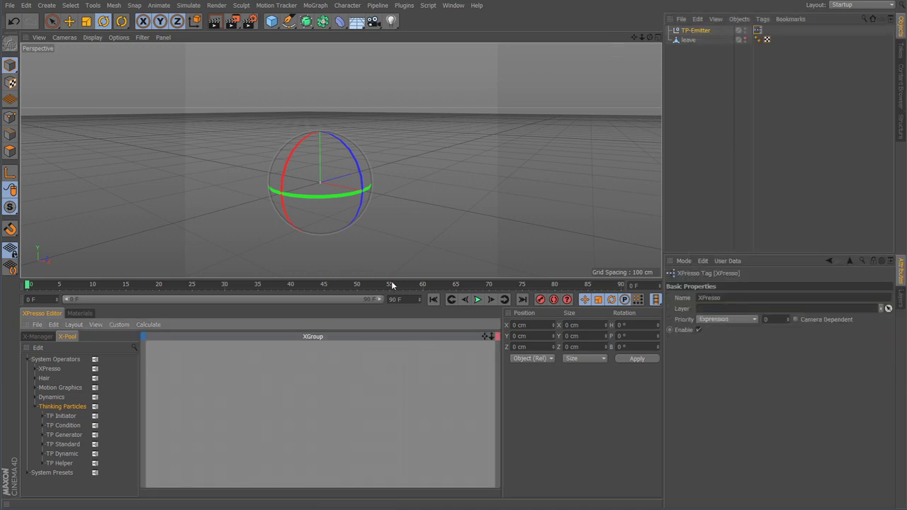
{"action": "left_click_drag", "start_coordinate": [394, 279], "coordinate": [394, 249]}
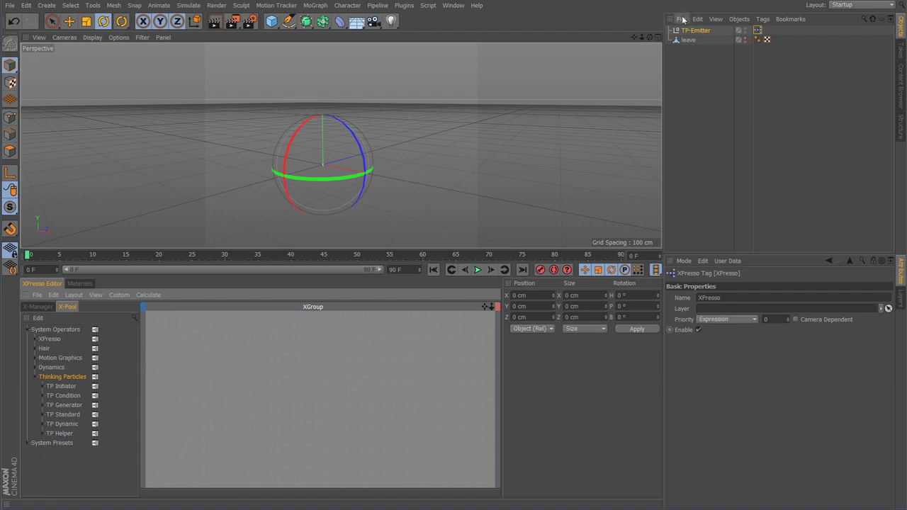
Increase the icon size in the Object Manager.
{"action": "left_click", "coordinate": [716, 19]}
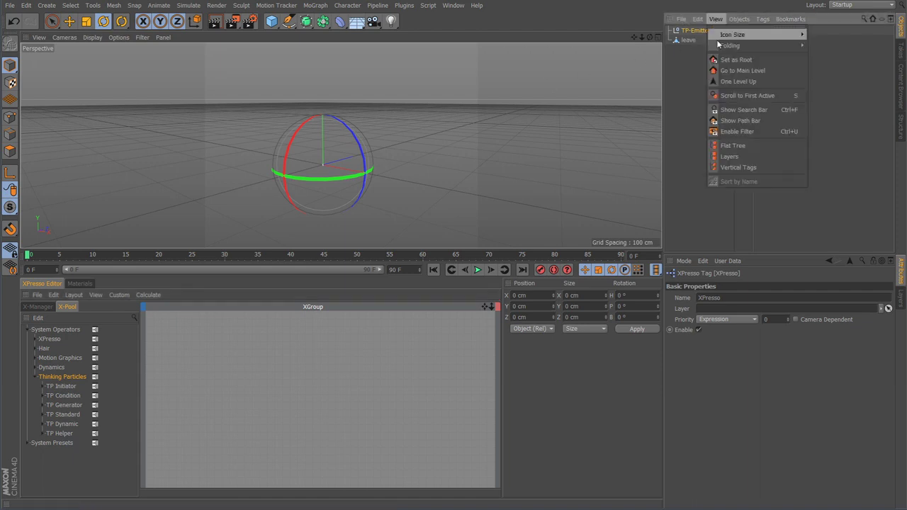
{"action": "mouse_move", "coordinate": [729, 34]}
{"action": "left_click", "coordinate": [827, 60]}
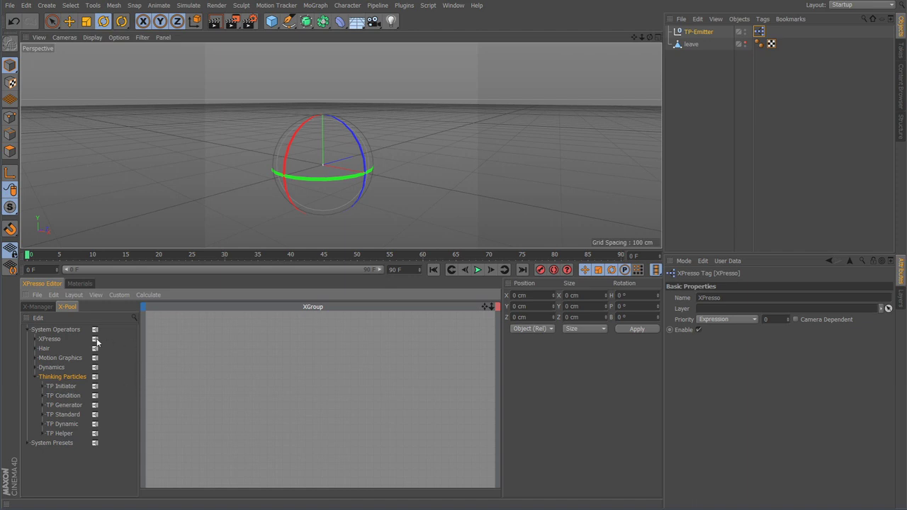
Add a PStorm node from the Thinking Particles TP Generator operators to the XGroup.
{"action": "left_click", "coordinate": [36, 376]}
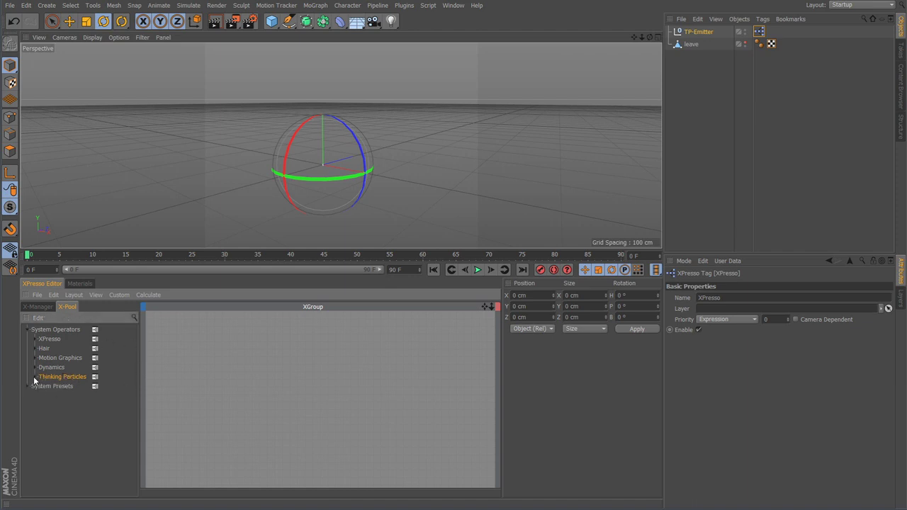
{"action": "left_click", "coordinate": [34, 378]}
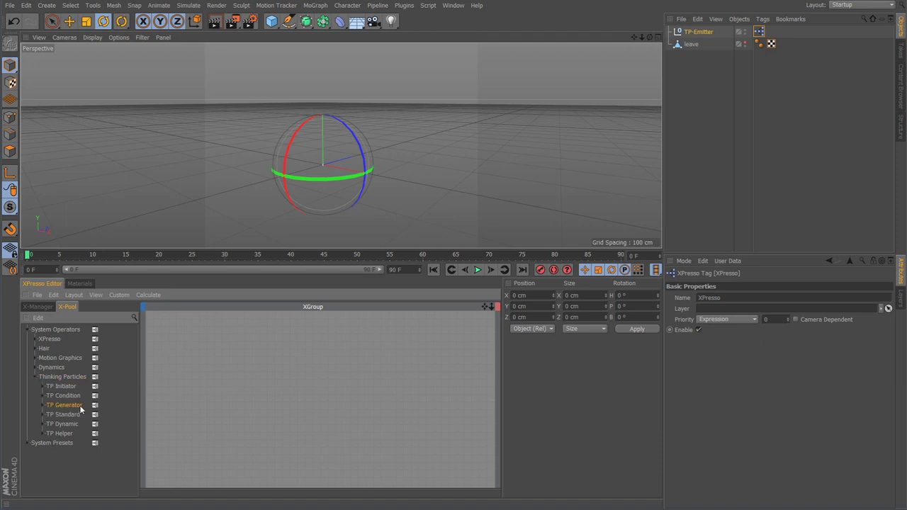
{"action": "left_click", "coordinate": [44, 405]}
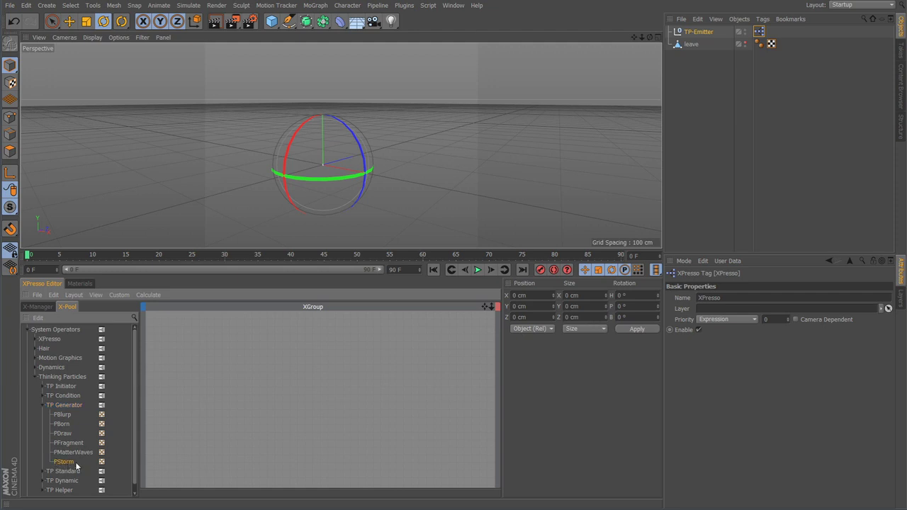
{"action": "left_click_drag", "start_coordinate": [65, 463], "coordinate": [289, 374]}
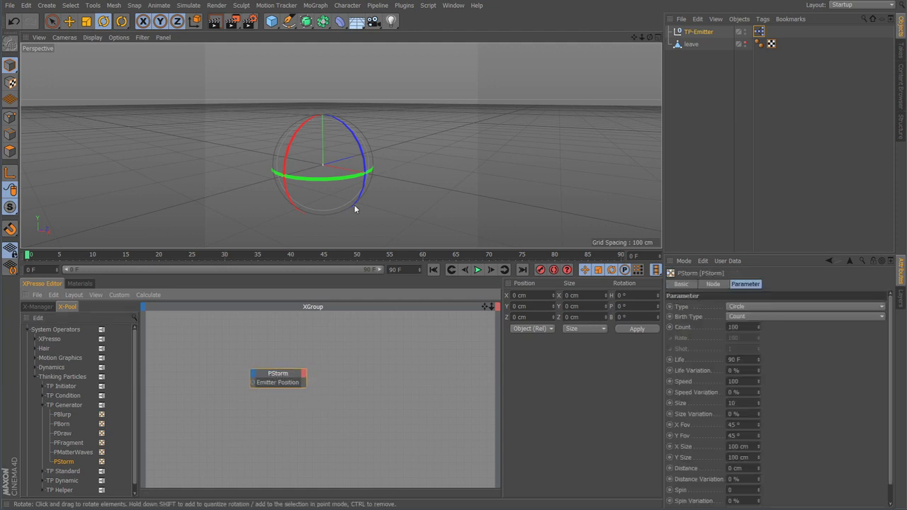
Extend the project end and preview range to 240 frames while playing back the PStorm particles, stopping at about frame 73.
{"action": "left_click", "coordinate": [478, 270]}
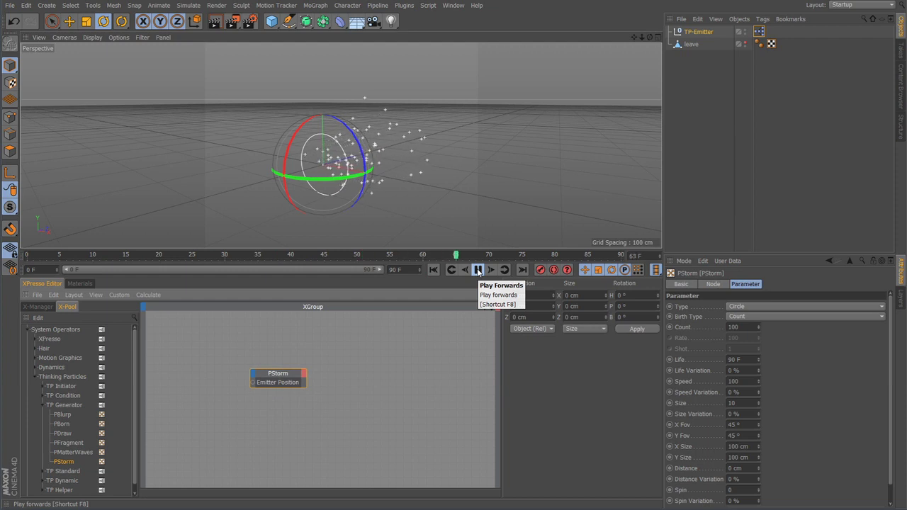
{"action": "left_click_drag", "start_coordinate": [406, 270], "coordinate": [315, 264]}
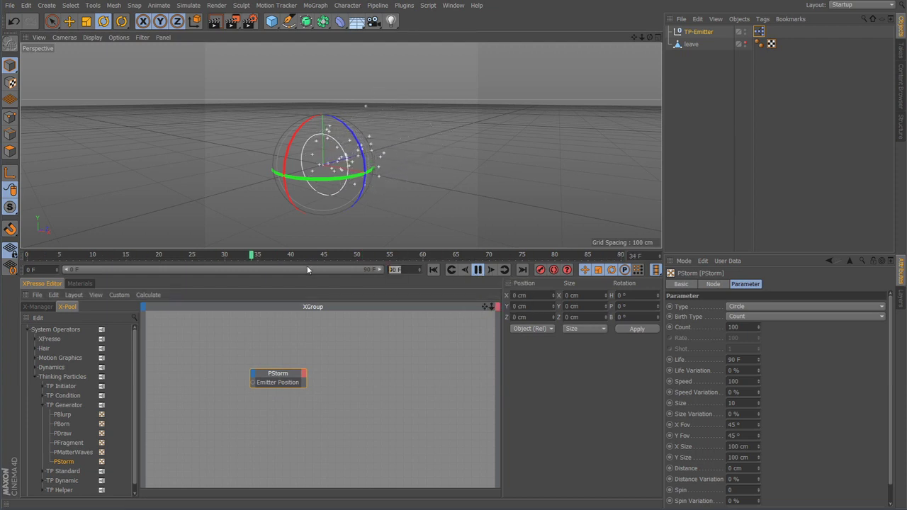
{"action": "type", "text": "240"}
{"action": "key", "text": "Return"}
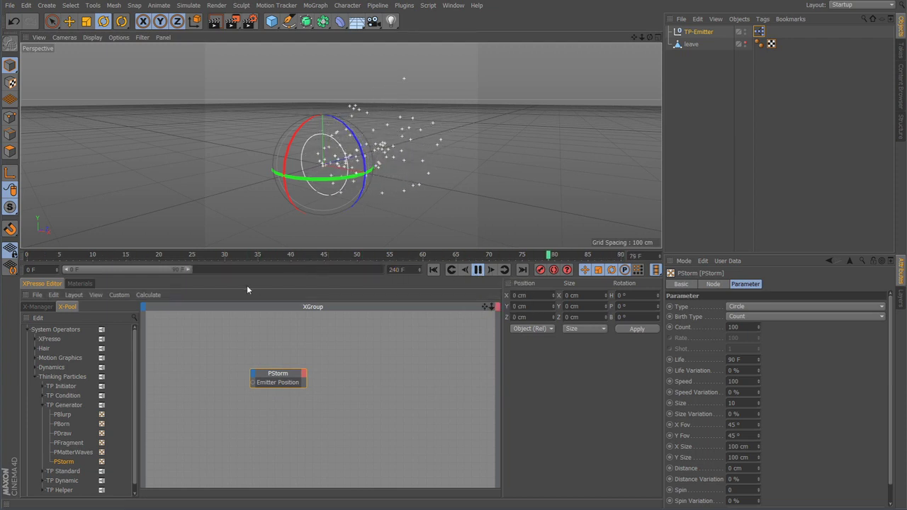
{"action": "double_click", "coordinate": [187, 267]}
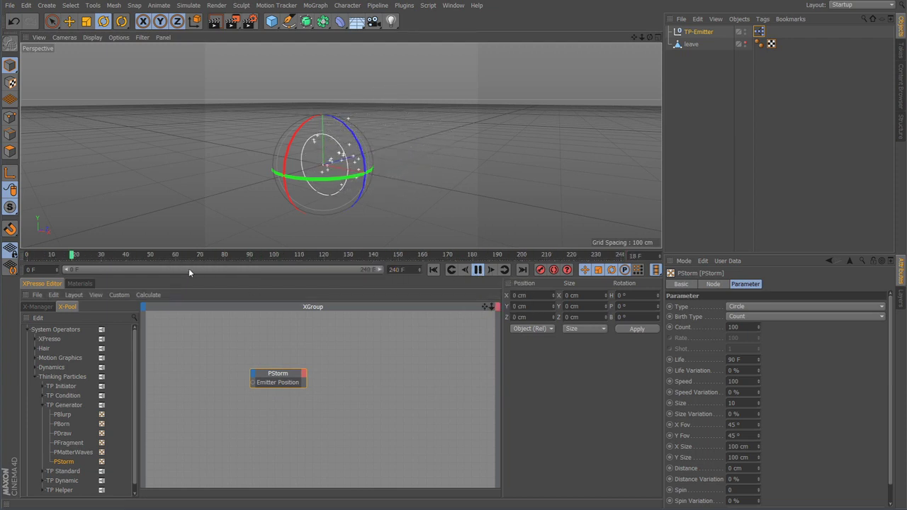
{"action": "left_click", "coordinate": [478, 269]}
{"action": "left_click_drag", "start_coordinate": [437, 186], "coordinate": [241, 188], "text": "alt"}
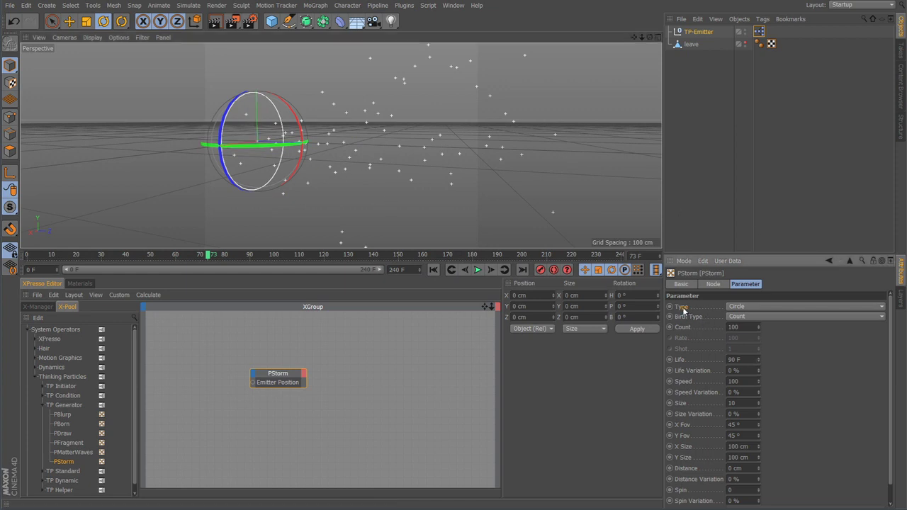
Set the PStorm emitter type to Rectangle and play back the particles from the first frame.
{"action": "left_click", "coordinate": [753, 308]}
{"action": "left_click", "coordinate": [753, 316]}
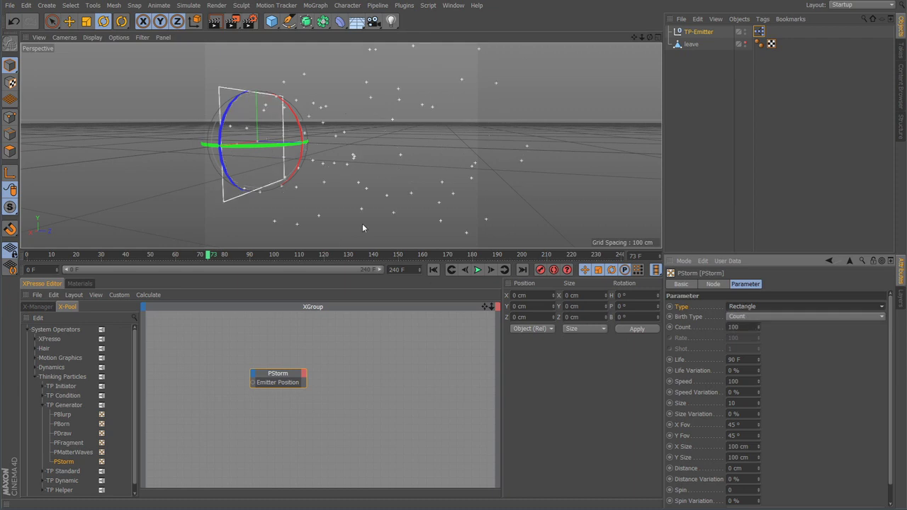
{"action": "left_click", "coordinate": [433, 269]}
{"action": "left_click", "coordinate": [477, 270]}
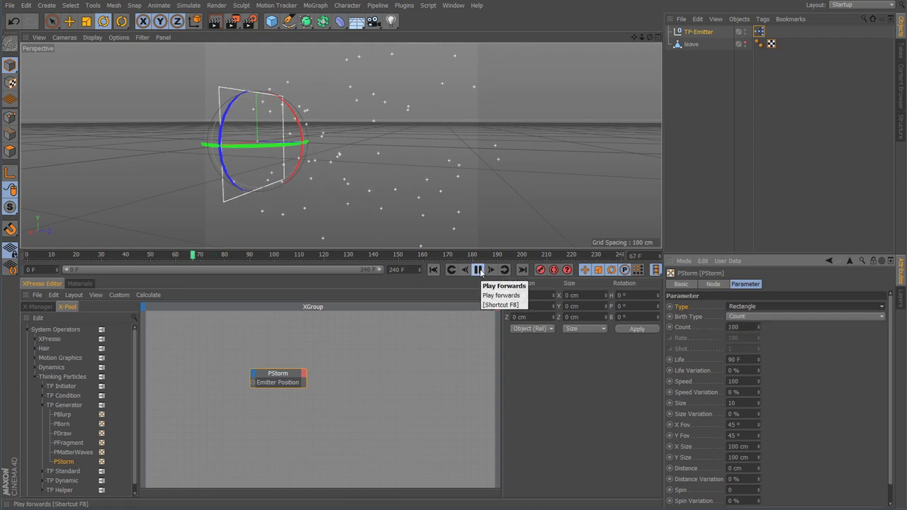
{"action": "left_click", "coordinate": [477, 270]}
{"action": "left_click_drag", "start_coordinate": [378, 227], "coordinate": [381, 188], "text": "alt"}
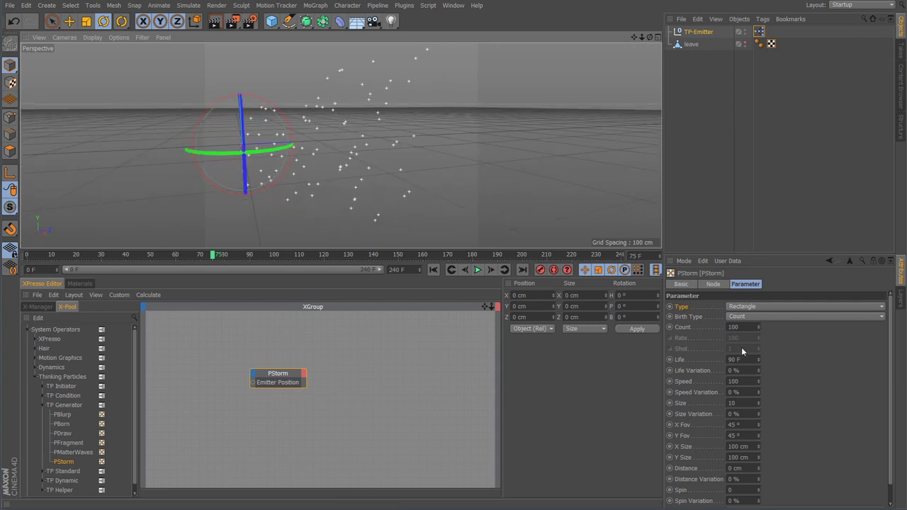
Set the PStorm particle count to 1000 and play back the emission from the first frame.
{"action": "left_click_drag", "start_coordinate": [741, 327], "coordinate": [652, 328]}
{"action": "type", "text": "1000"}
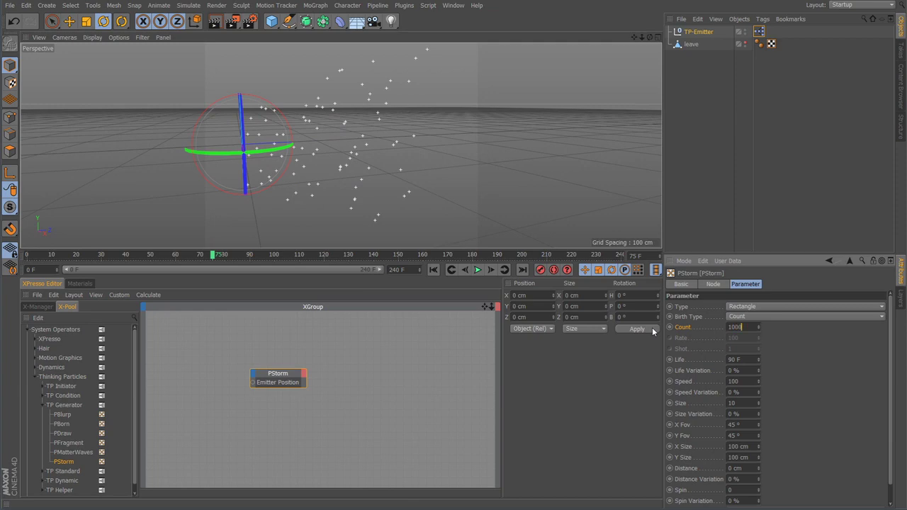
{"action": "key", "text": "Return"}
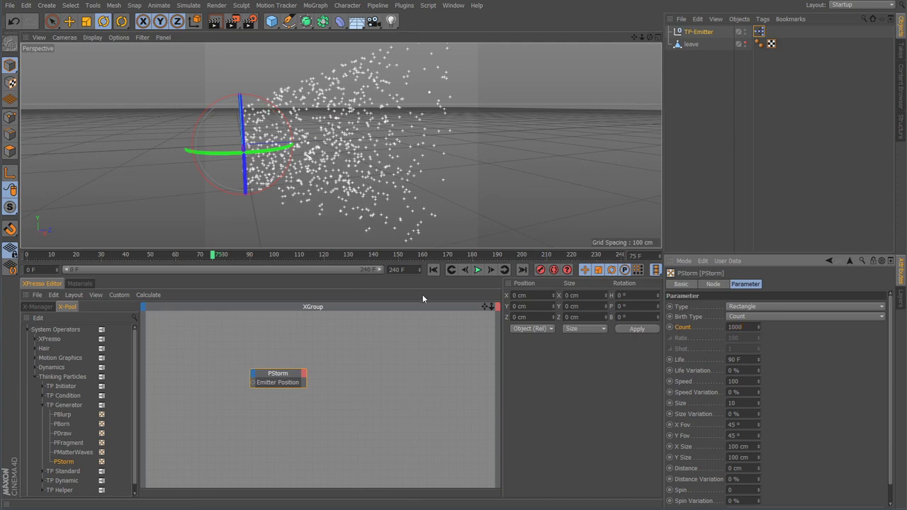
{"action": "left_click", "coordinate": [433, 269]}
{"action": "left_click", "coordinate": [478, 270]}
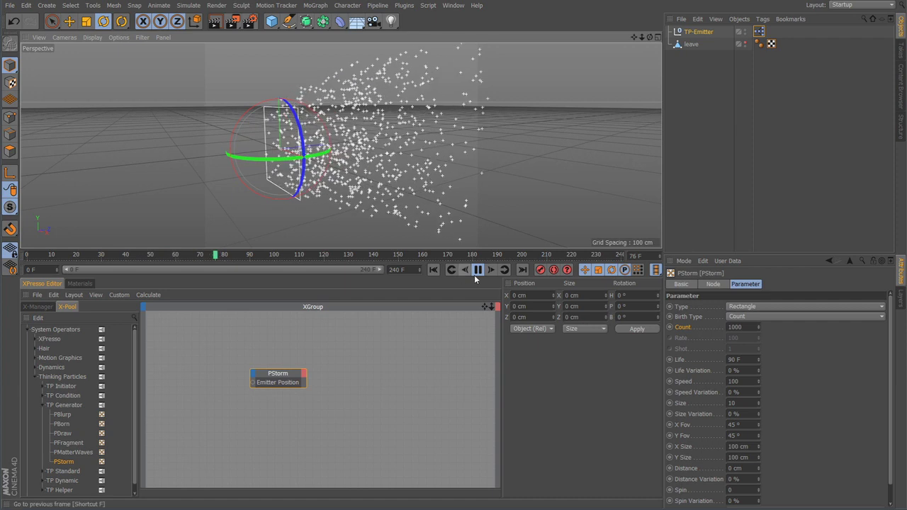
{"action": "left_click", "coordinate": [477, 272]}
Set the PStorm particle speed to 600, play back the emission and return to the first frame.
{"action": "left_click", "coordinate": [701, 381]}
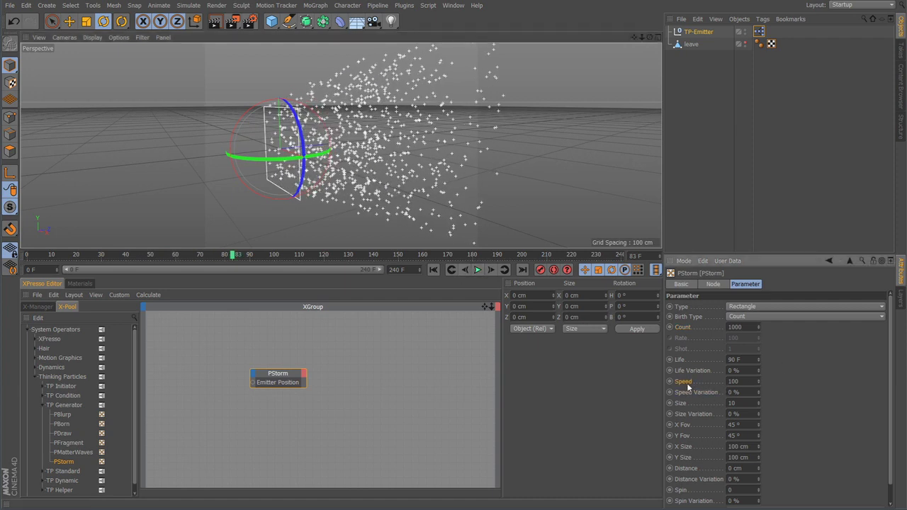
{"action": "left_click_drag", "start_coordinate": [748, 382], "coordinate": [715, 403]}
{"action": "type", "text": "600"}
{"action": "key", "text": "Return"}
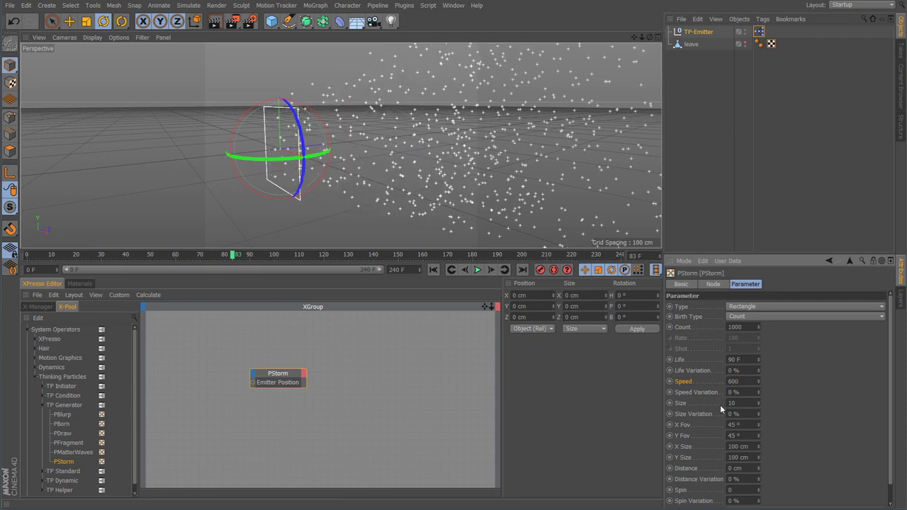
{"action": "left_click", "coordinate": [433, 269]}
{"action": "left_click", "coordinate": [478, 270]}
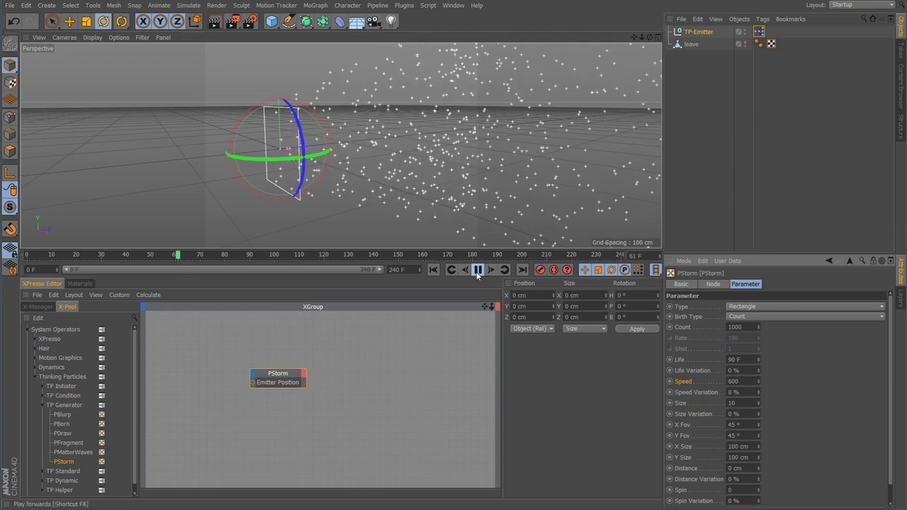
{"action": "left_click", "coordinate": [477, 272]}
{"action": "left_click", "coordinate": [435, 270]}
Move the TP-Emitter null backwards along its Z axis to about -610 cm.
{"action": "scroll", "coordinate": [273, 199], "scroll_direction": "down", "scroll_amount": 5}
{"action": "mouse_move", "coordinate": [273, 198]}
{"action": "left_mouse_down", "text": "alt"}
{"action": "mouse_move", "coordinate": [357, 188]}
{"action": "mouse_move", "coordinate": [277, 198]}
{"action": "left_mouse_up", "text": "alt"}
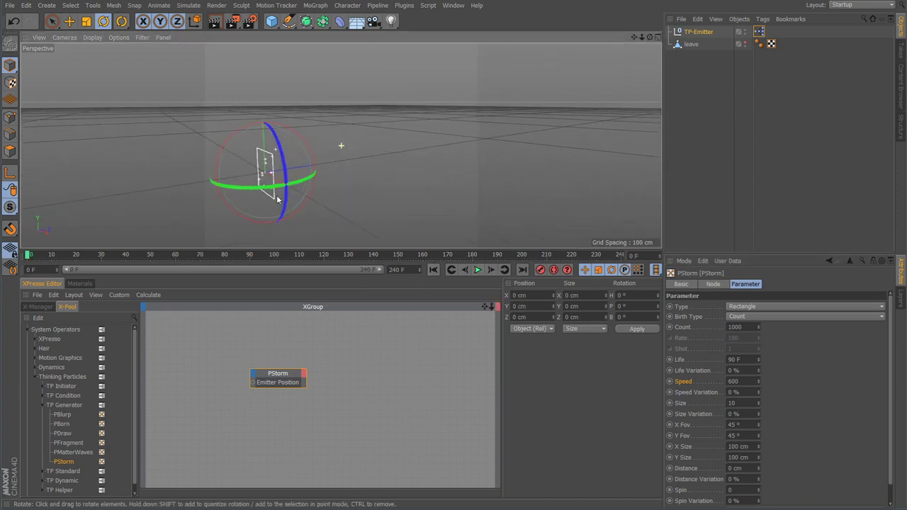
{"action": "mouse_move", "coordinate": [341, 216]}
{"action": "left_mouse_down", "text": "alt"}
{"action": "mouse_move", "coordinate": [315, 216]}
{"action": "mouse_move", "coordinate": [318, 223]}
{"action": "mouse_move", "coordinate": [353, 197]}
{"action": "mouse_move", "coordinate": [355, 226]}
{"action": "left_mouse_up", "text": "alt"}
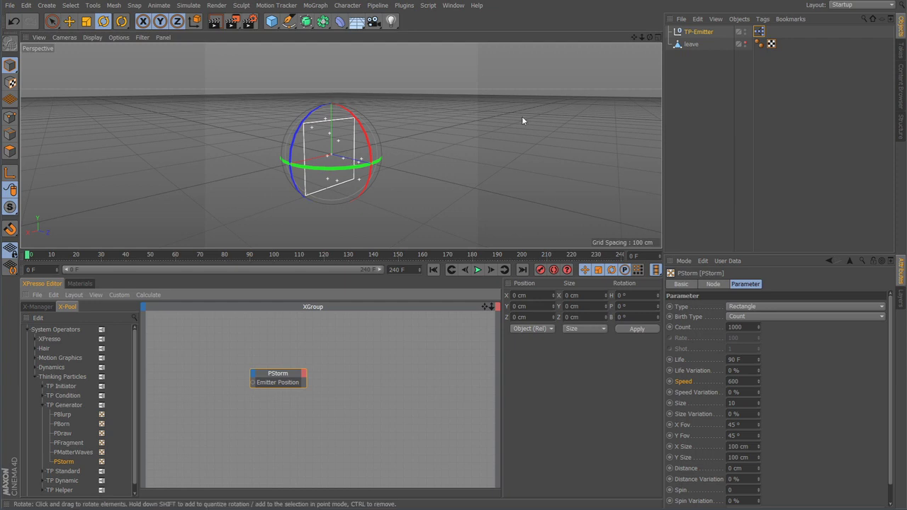
{"action": "left_click", "coordinate": [699, 32]}
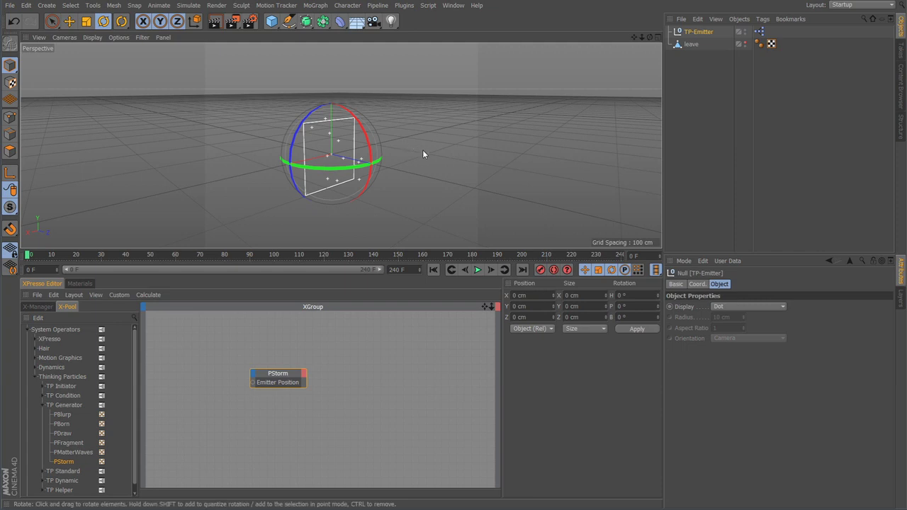
{"action": "key", "text": "e"}
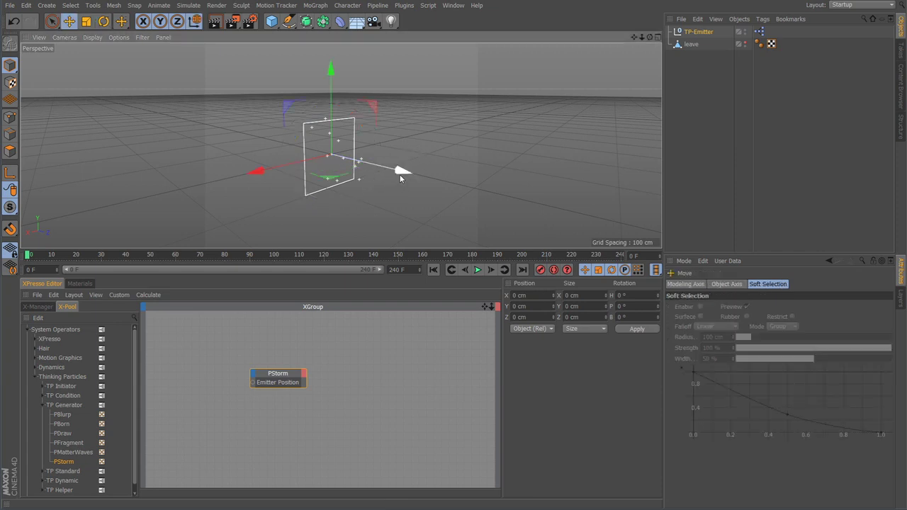
{"action": "left_click_drag", "start_coordinate": [399, 174], "coordinate": [609, 132]}
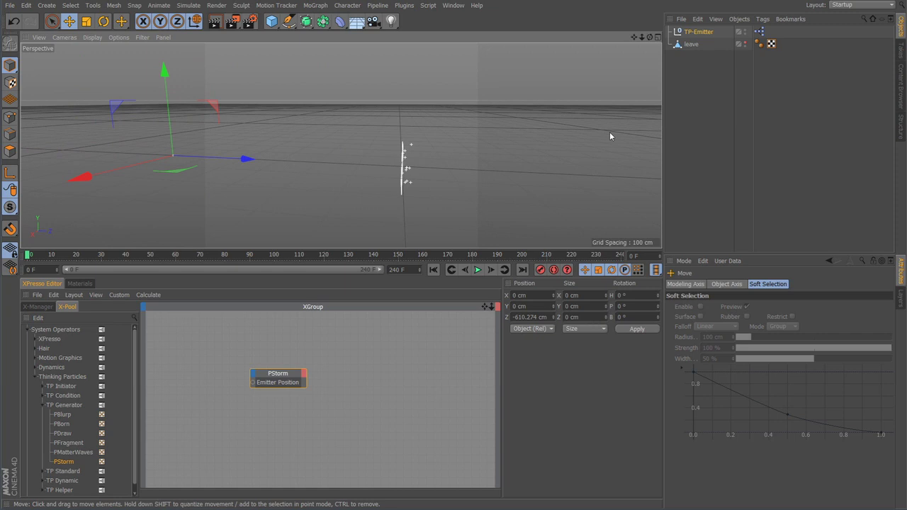
Play back the particles to check whether the emission follows the TP-Emitter null, and return to the first frame.
{"action": "left_click", "coordinate": [699, 33]}
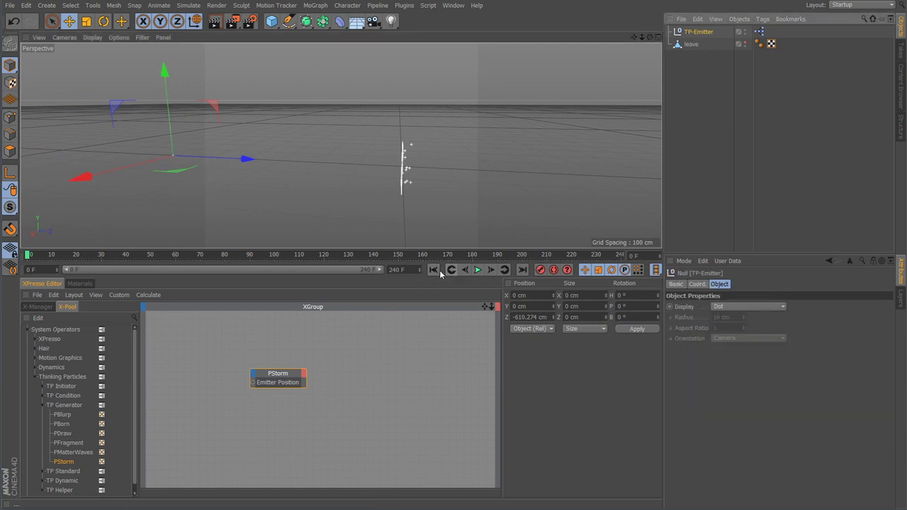
{"action": "left_click", "coordinate": [479, 270]}
{"action": "left_click", "coordinate": [478, 270]}
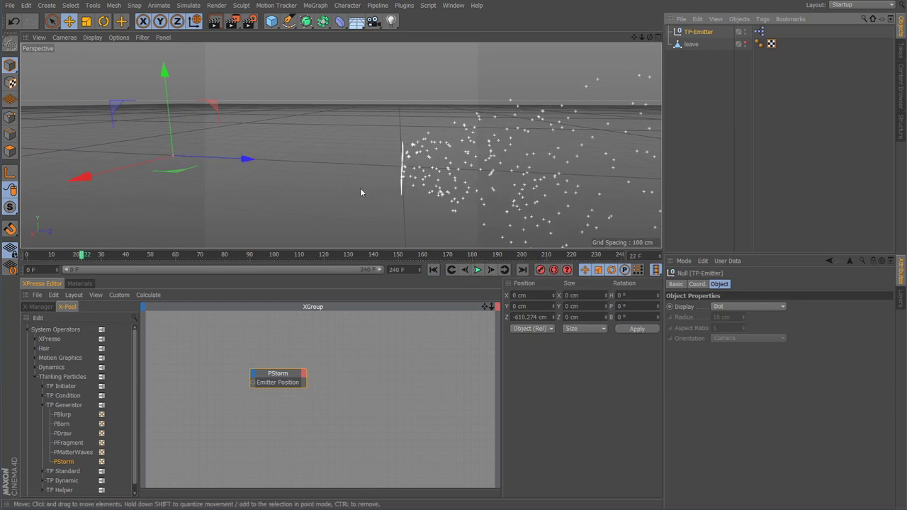
{"action": "left_click_drag", "start_coordinate": [422, 197], "coordinate": [438, 238], "text": "alt"}
{"action": "scroll", "coordinate": [417, 197], "scroll_direction": "down", "scroll_amount": 3}
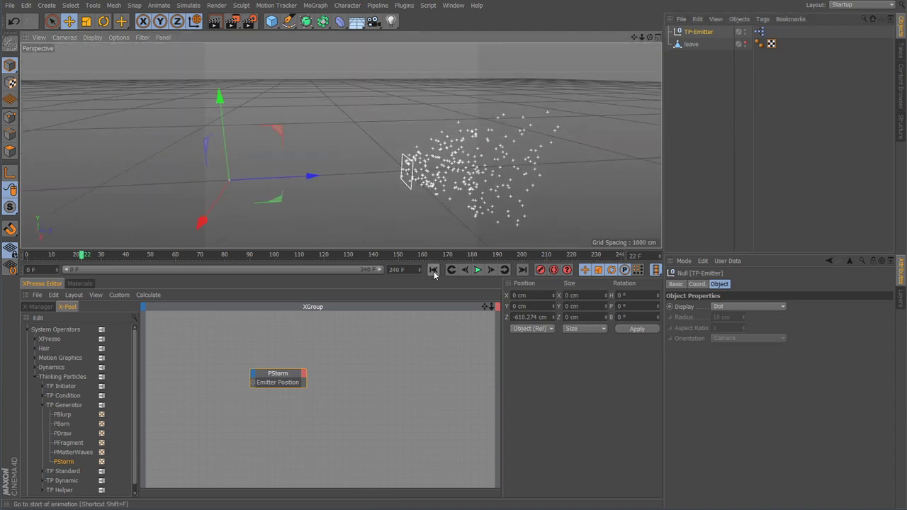
{"action": "left_click", "coordinate": [433, 269]}
{"action": "right_click_drag", "start_coordinate": [406, 219], "coordinate": [431, 225], "text": "alt"}
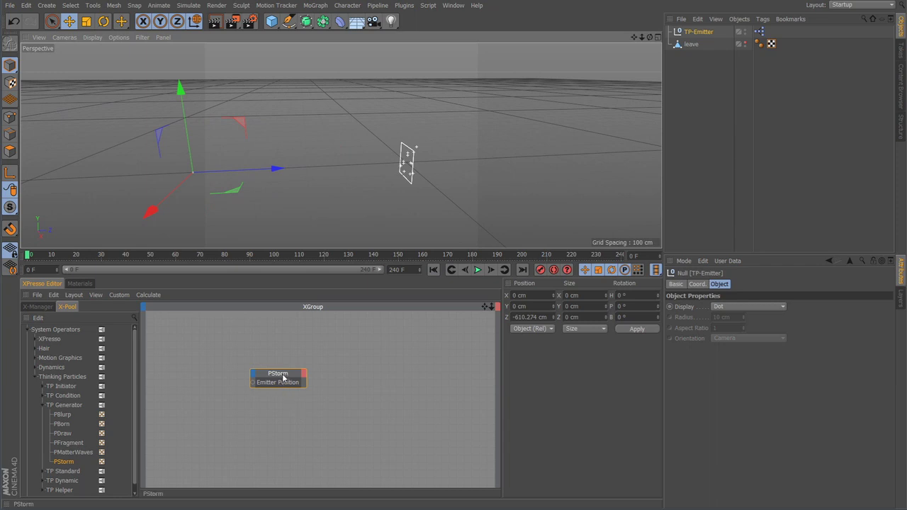
Reposition and enlarge the PStorm node and add an Emitter Alignment input port to it.
{"action": "mouse_move", "coordinate": [285, 377]}
{"action": "left_mouse_down"}
{"action": "mouse_move", "coordinate": [236, 386]}
{"action": "mouse_move", "coordinate": [301, 380]}
{"action": "left_mouse_up"}
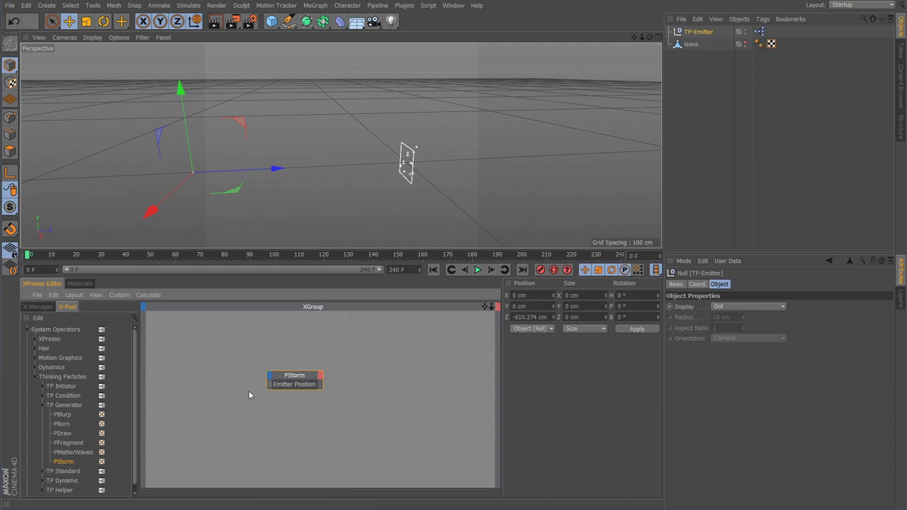
{"action": "left_click_drag", "start_coordinate": [319, 376], "coordinate": [396, 391]}
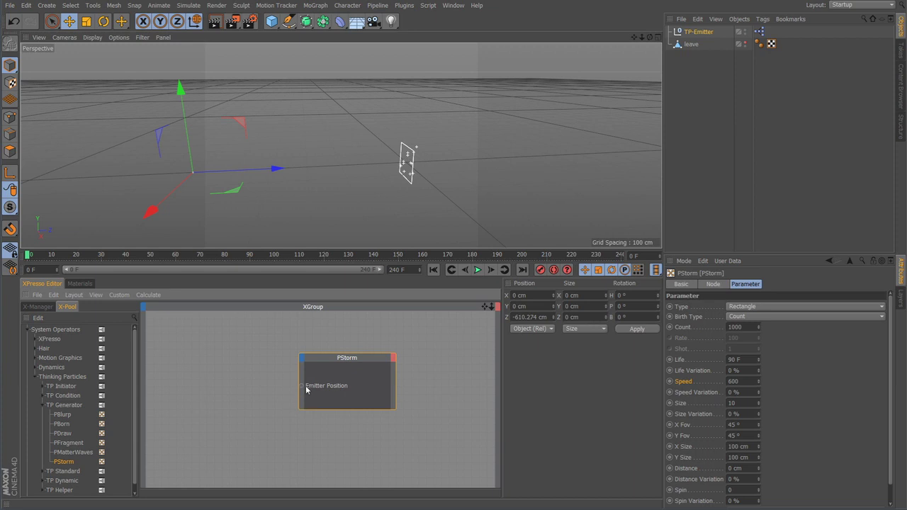
{"action": "left_click_drag", "start_coordinate": [248, 350], "coordinate": [207, 384]}
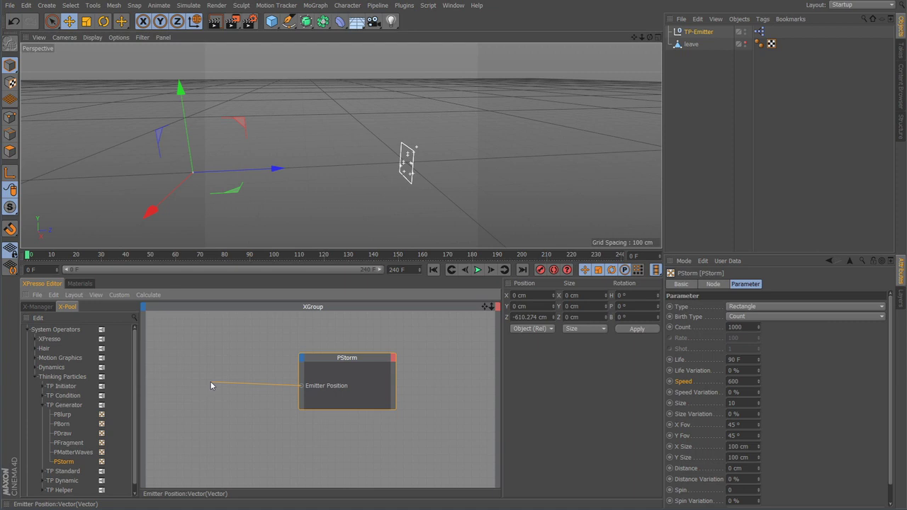
{"action": "left_click_drag", "start_coordinate": [210, 381], "coordinate": [305, 377]}
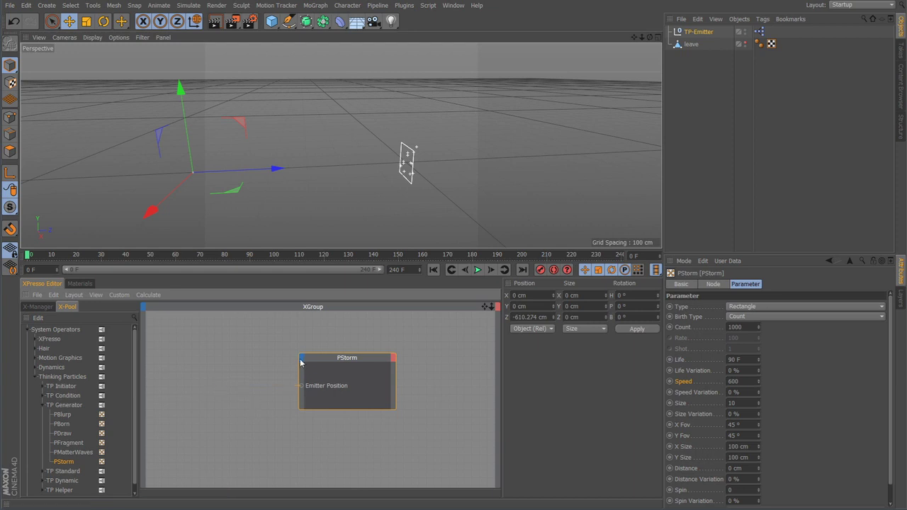
{"action": "left_click", "coordinate": [302, 361]}
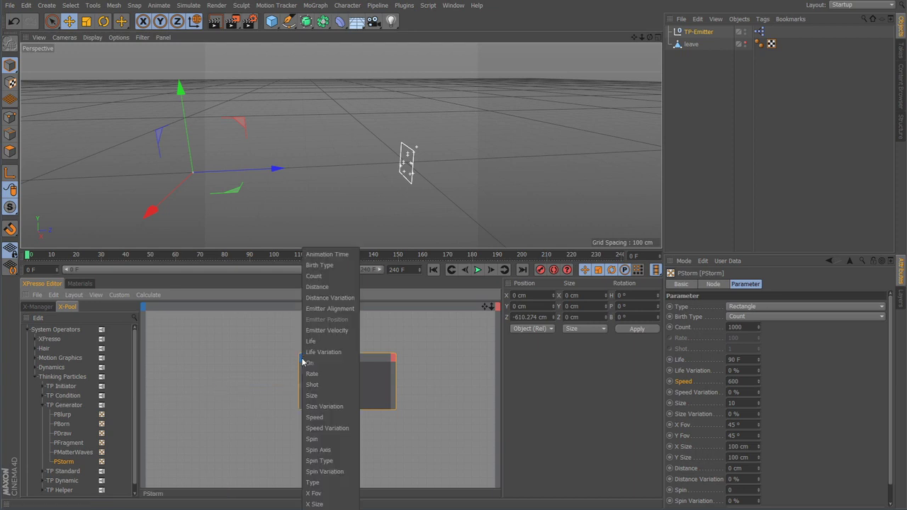
{"action": "left_click", "coordinate": [354, 311]}
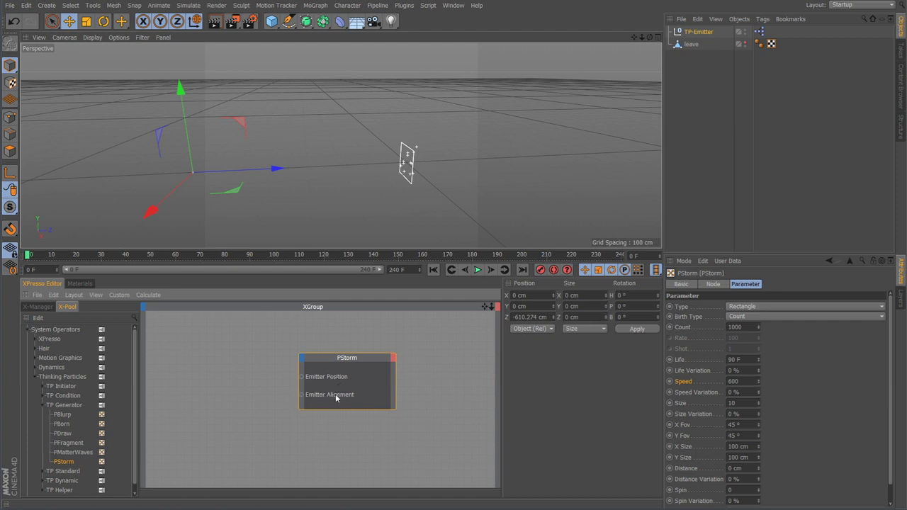
Add the TP-Emitter null as a node in the XGroup and give it Global Matrix and Global Position output ports.
{"action": "left_click_drag", "start_coordinate": [699, 33], "coordinate": [238, 406]}
{"action": "left_click", "coordinate": [235, 372]}
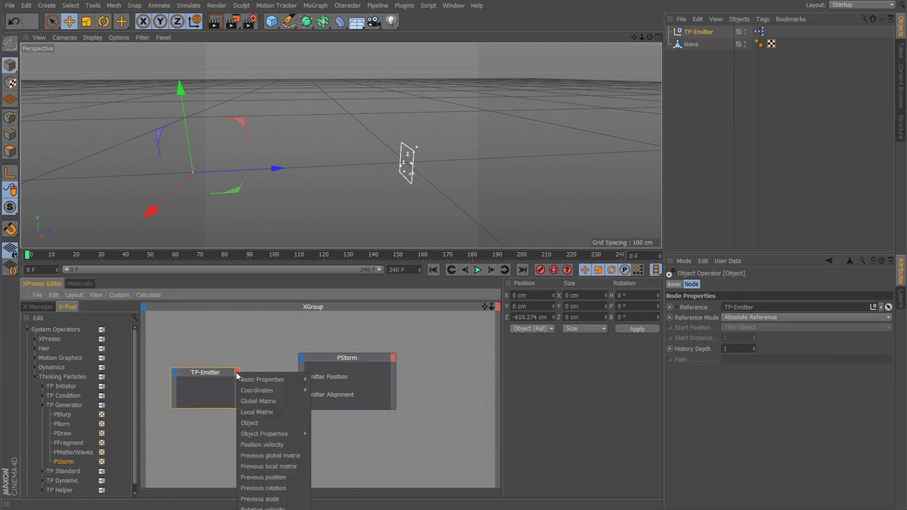
{"action": "mouse_move", "coordinate": [259, 433]}
{"action": "left_click", "coordinate": [262, 401]}
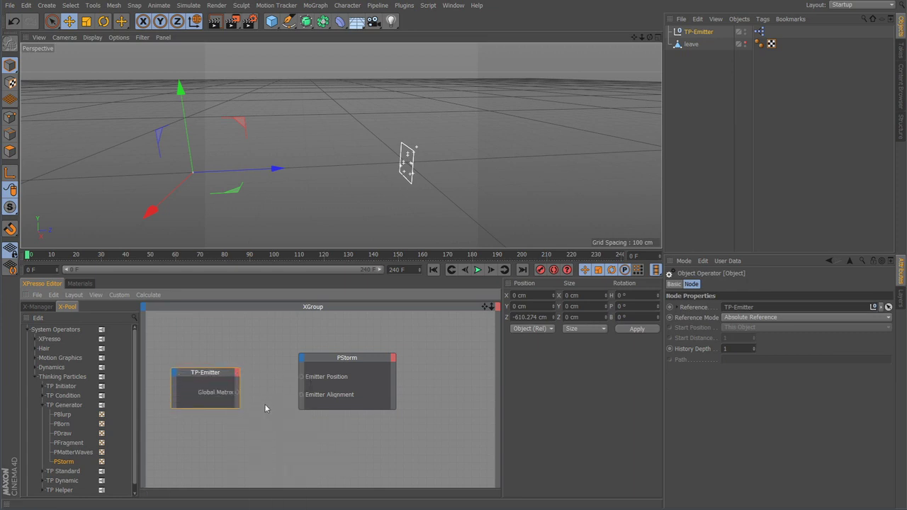
{"action": "left_click", "coordinate": [238, 375]}
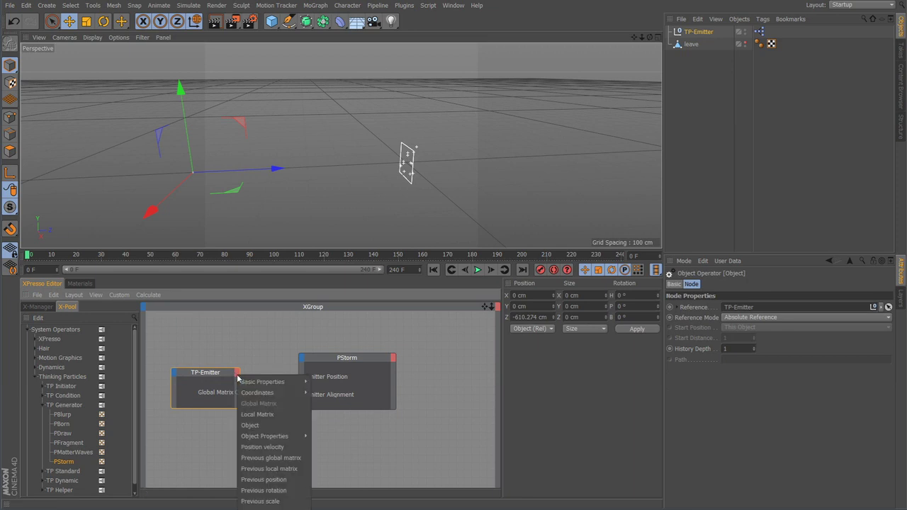
{"action": "mouse_move", "coordinate": [269, 392]}
{"action": "mouse_move", "coordinate": [337, 404]}
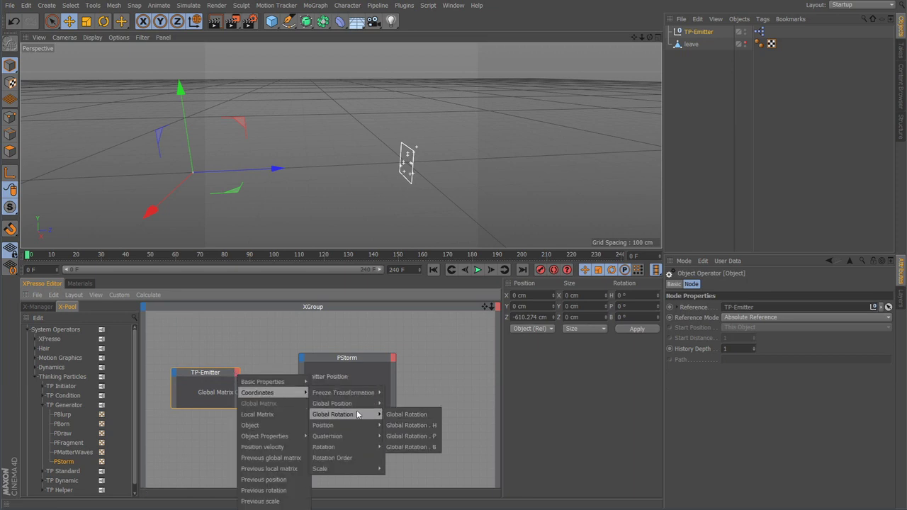
{"action": "left_click", "coordinate": [408, 403]}
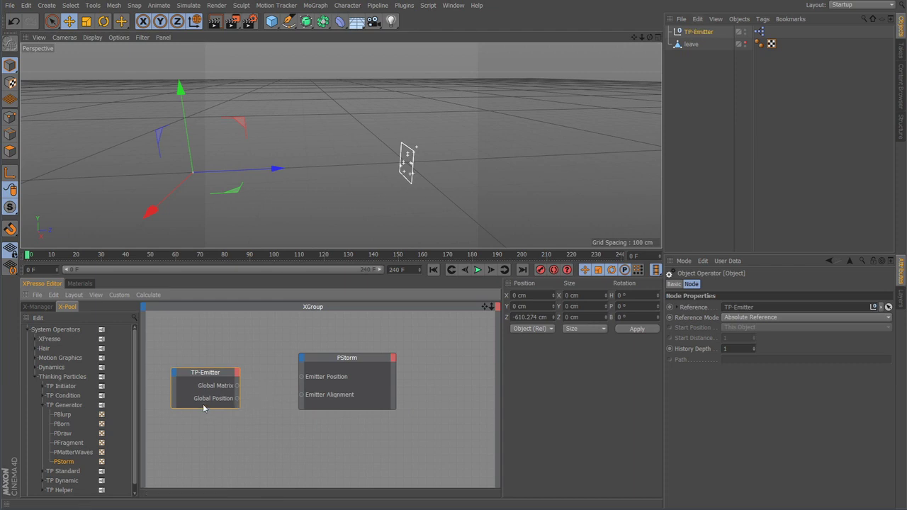
Connect Global Position to Emitter Position and Global Matrix to Emitter Alignment on the PStorm node, and play back the particles.
{"action": "left_click_drag", "start_coordinate": [238, 399], "coordinate": [303, 377]}
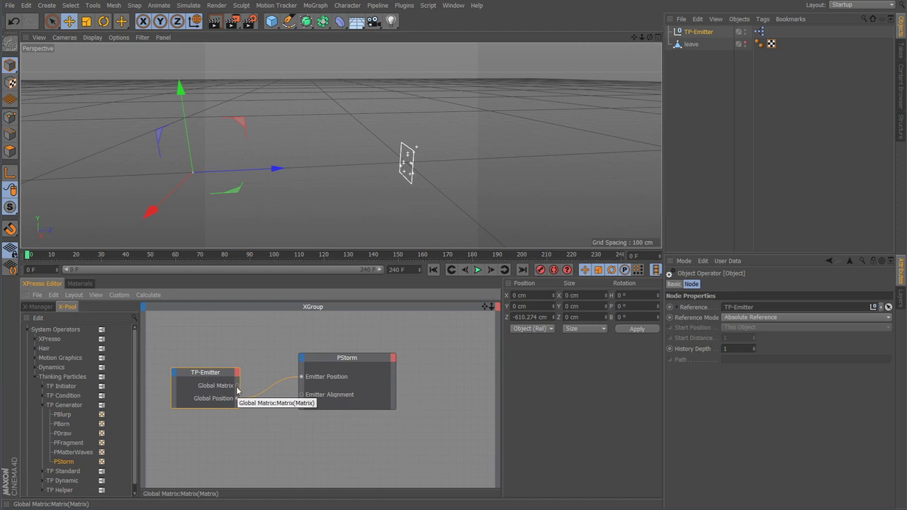
{"action": "left_click_drag", "start_coordinate": [238, 387], "coordinate": [327, 401]}
{"action": "left_click", "coordinate": [338, 365]}
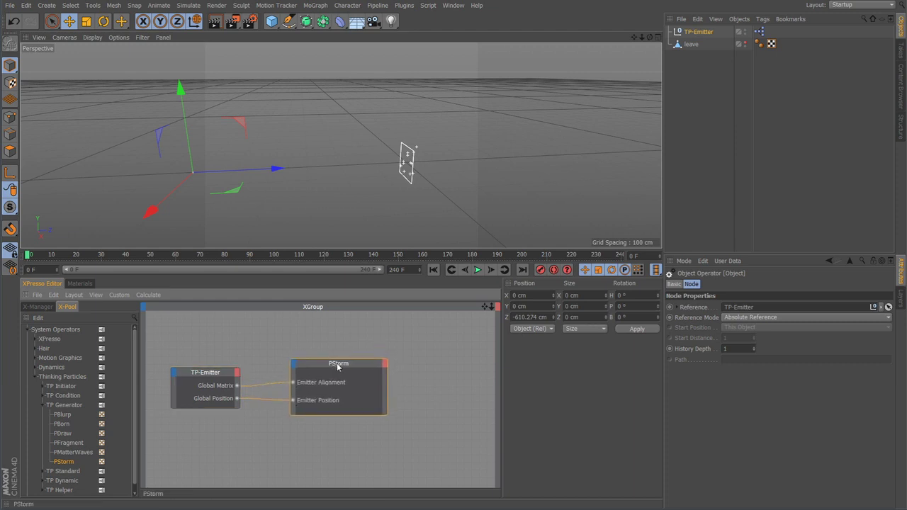
{"action": "left_click", "coordinate": [477, 269]}
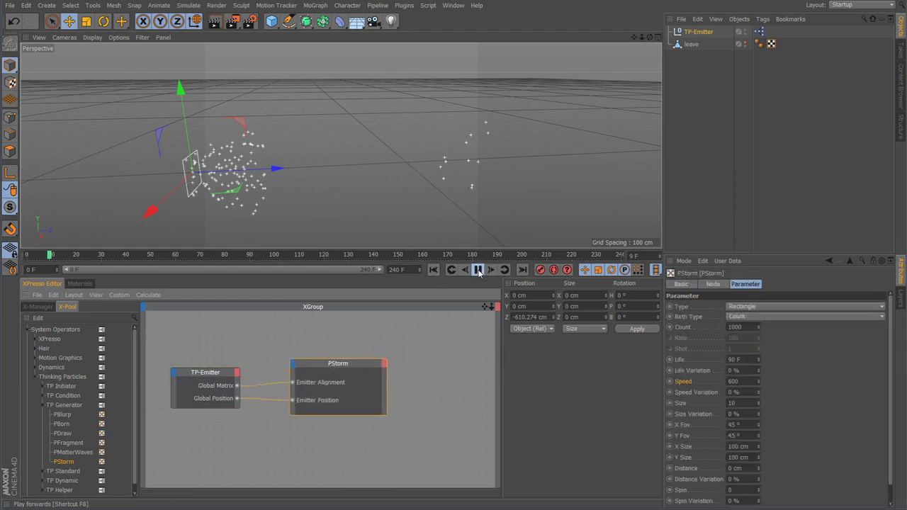
{"action": "left_click", "coordinate": [479, 270]}
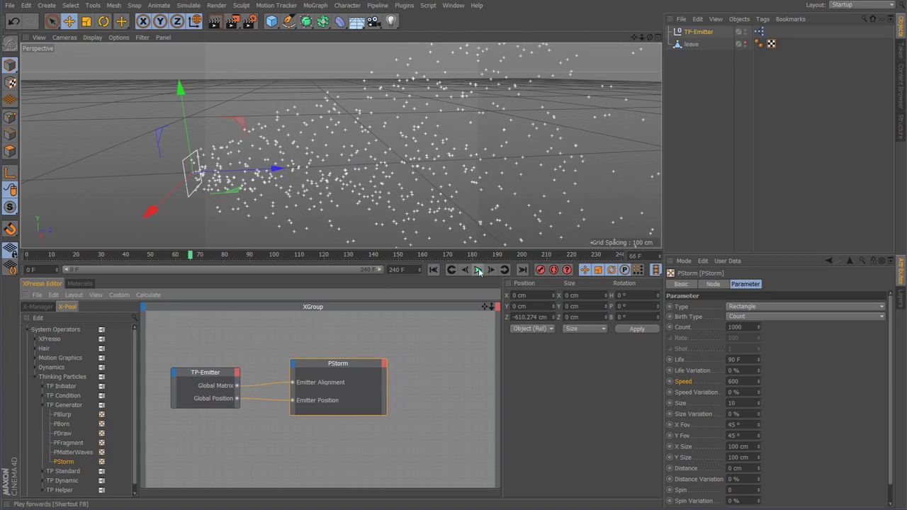
Move the TP-Emitter null to about -80 cm on Z and rotate its pitch to about 55.6° at the first frame.
{"action": "left_click_drag", "start_coordinate": [277, 170], "coordinate": [376, 183]}
{"action": "key", "text": "shift+f"}
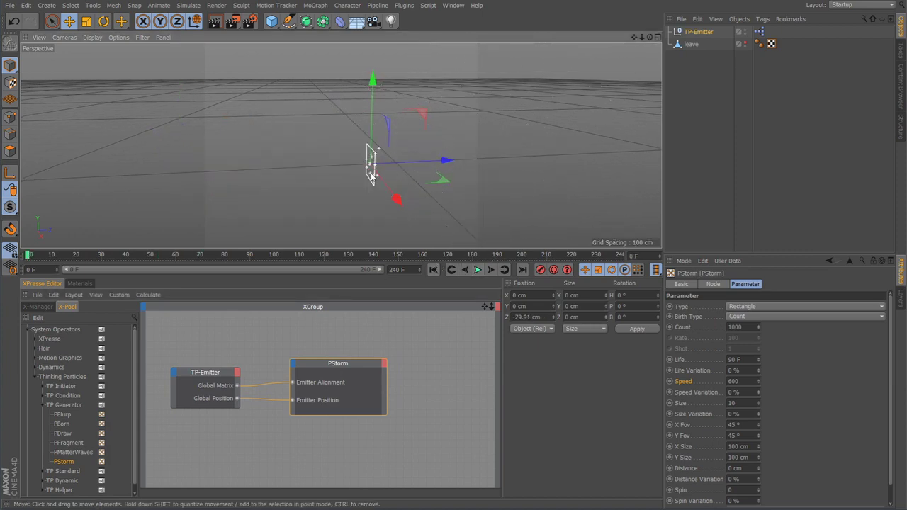
{"action": "key", "text": "r"}
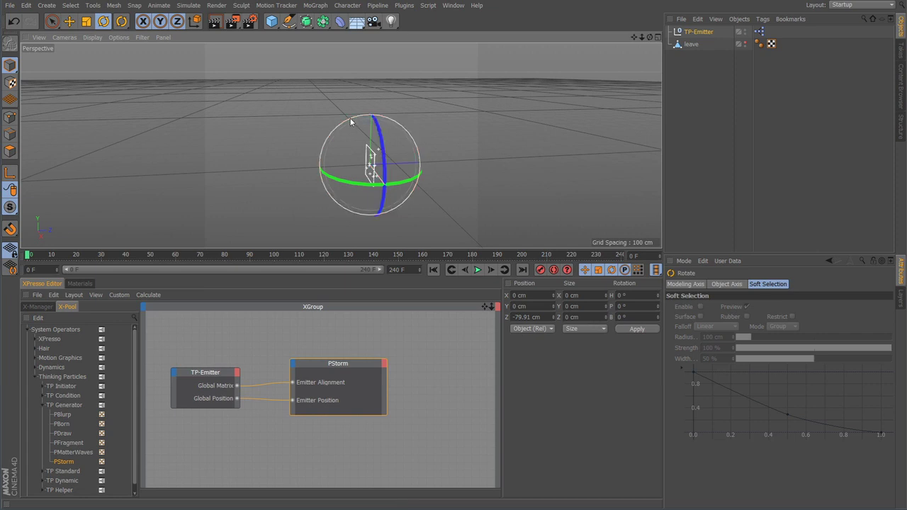
{"action": "left_click_drag", "start_coordinate": [366, 158], "coordinate": [316, 155]}
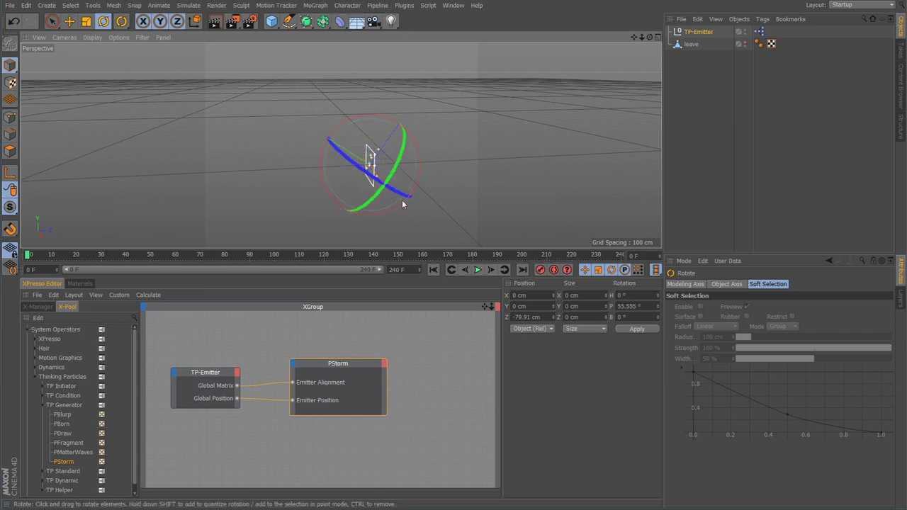
Play back the particles to check the emission direction from the rotated TP-Emitter null.
{"action": "left_click", "coordinate": [477, 270]}
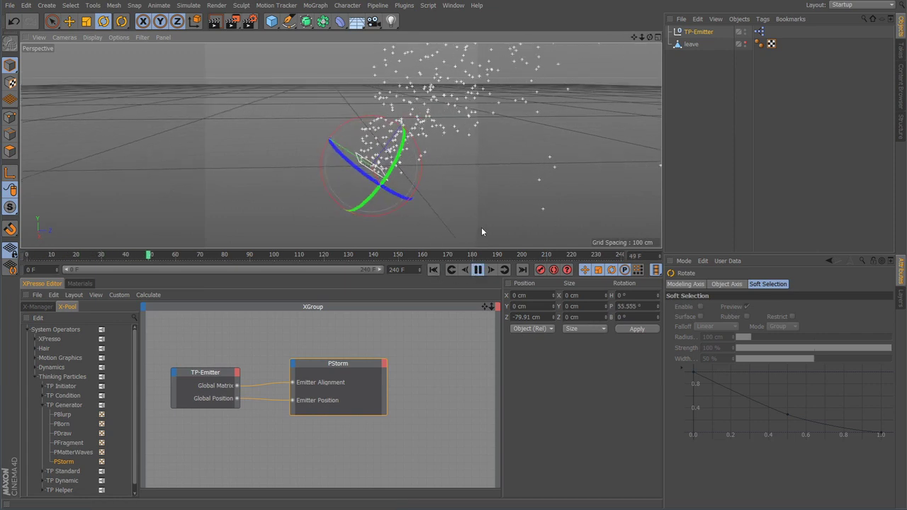
{"action": "left_click", "coordinate": [479, 271]}
{"action": "left_click_drag", "start_coordinate": [434, 167], "coordinate": [334, 191], "text": "alt"}
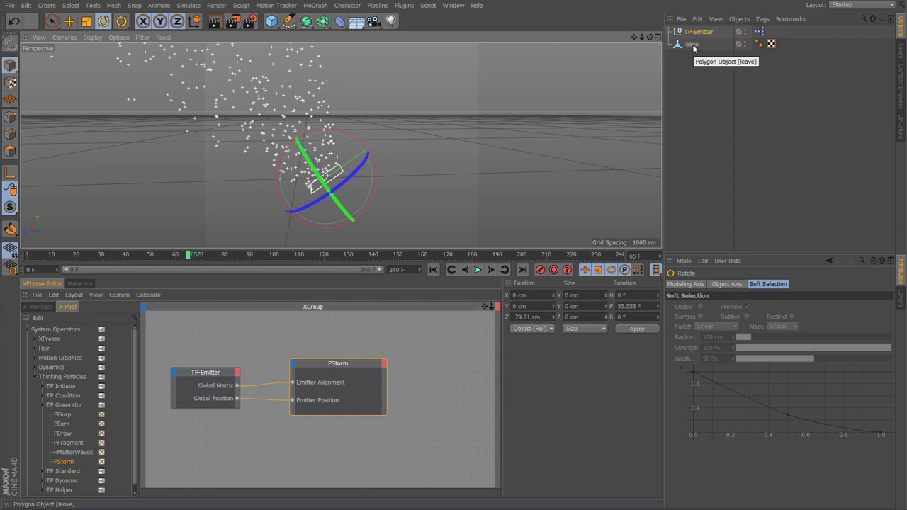
Freely rotate the TP-Emitter null to about 48° heading, 44° pitch and -38° bank, and return to the first frame.
{"action": "mouse_move", "coordinate": [350, 362]}
{"action": "left_mouse_down"}
{"action": "mouse_move", "coordinate": [329, 358]}
{"action": "mouse_move", "coordinate": [345, 368]}
{"action": "left_mouse_up"}
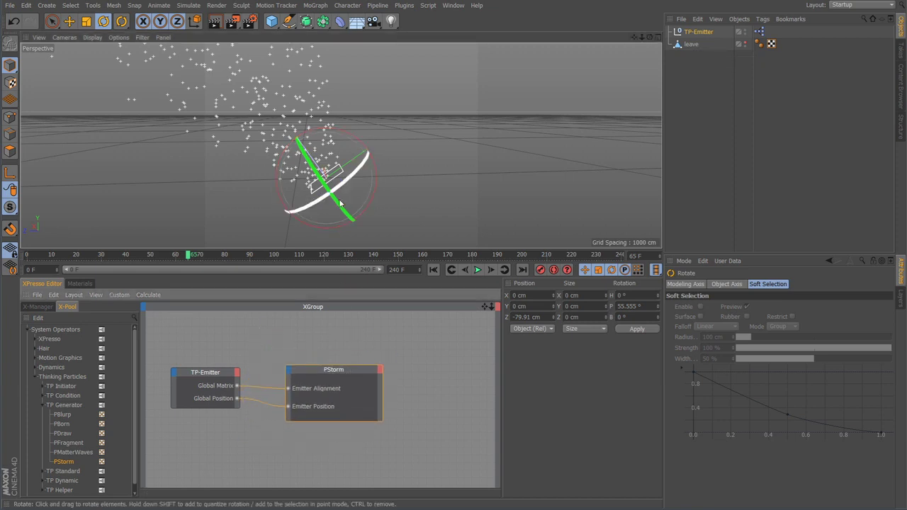
{"action": "left_click_drag", "start_coordinate": [338, 204], "coordinate": [372, 222]}
{"action": "left_click", "coordinate": [433, 270]}
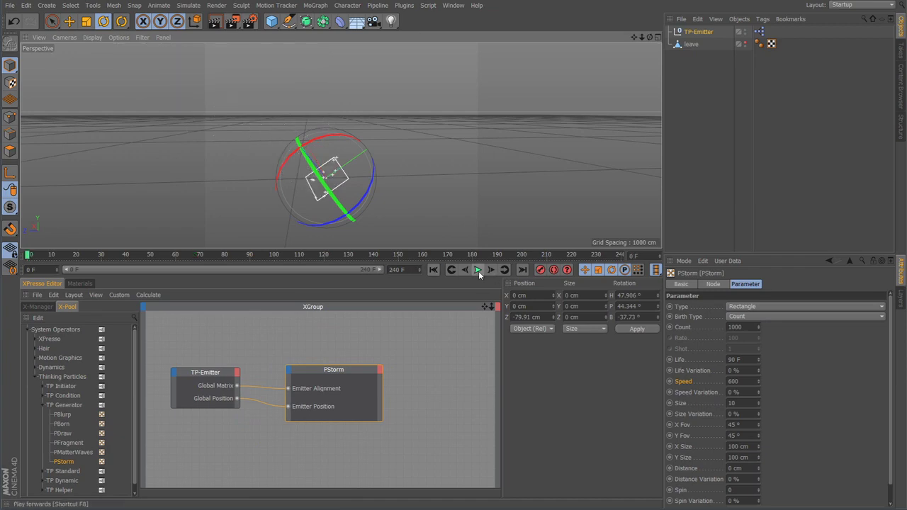
Play back the particles and examine the emission around the freely rotated emitter from several angles.
{"action": "left_click", "coordinate": [478, 270]}
{"action": "scroll", "coordinate": [355, 207], "scroll_direction": "up", "scroll_amount": 5}
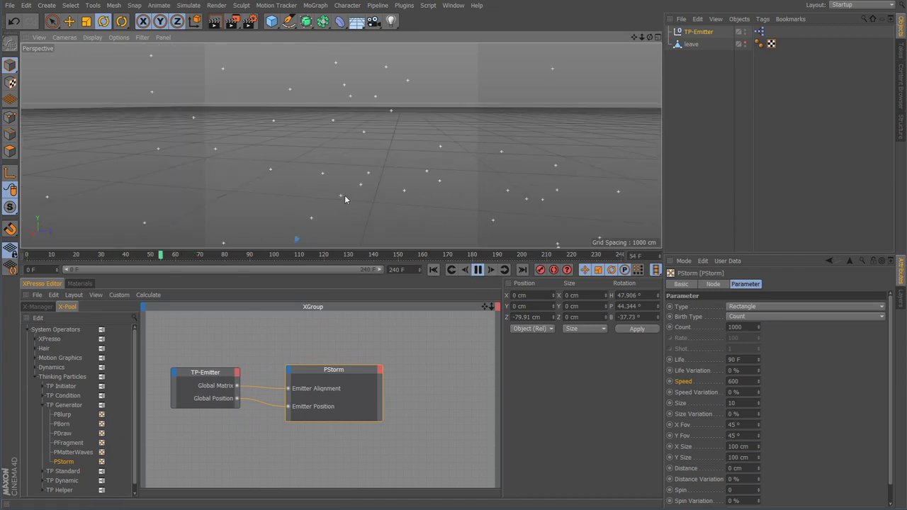
{"action": "left_click_drag", "start_coordinate": [345, 199], "coordinate": [356, 171], "text": "alt"}
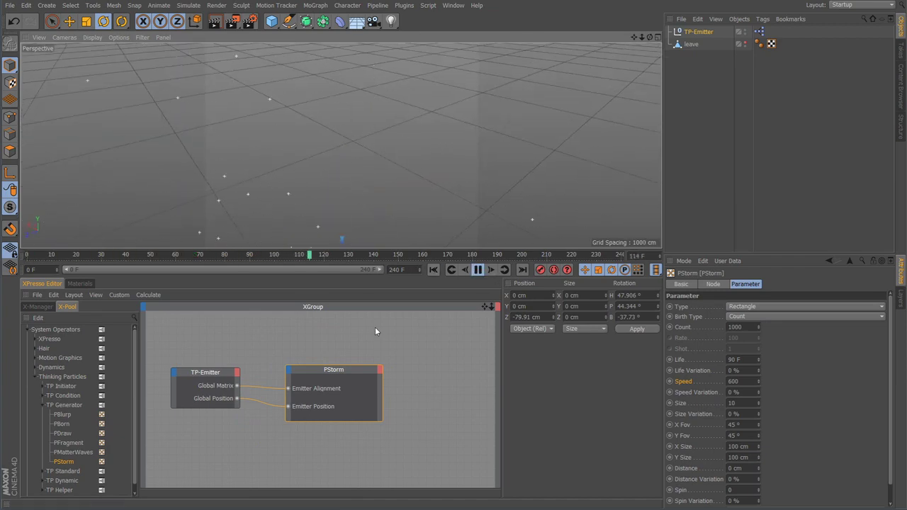
{"action": "key", "text": "s"}
{"action": "middle_click_drag", "start_coordinate": [334, 156], "coordinate": [334, 206], "text": "alt"}
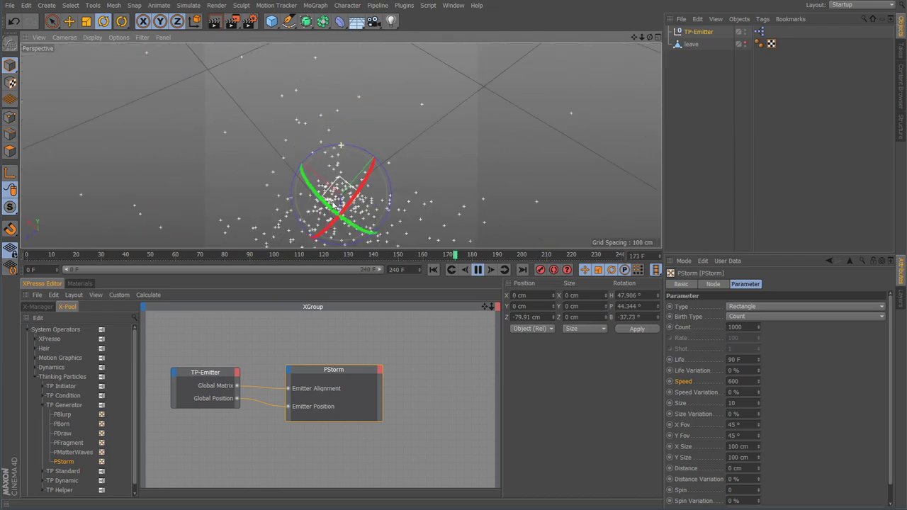
{"action": "left_click_drag", "start_coordinate": [334, 206], "coordinate": [374, 204], "text": "alt"}
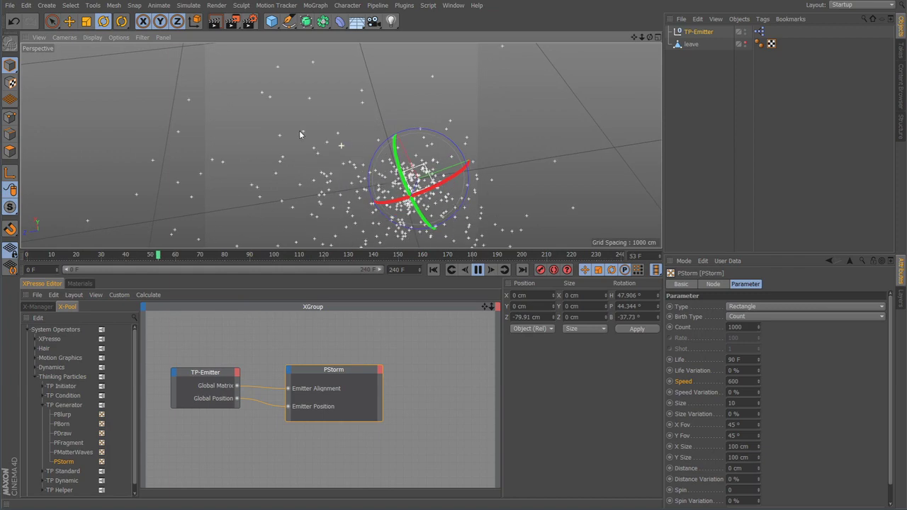
{"action": "key", "text": "ctrl+shift+z"}
{"action": "left_click", "coordinate": [345, 234]}
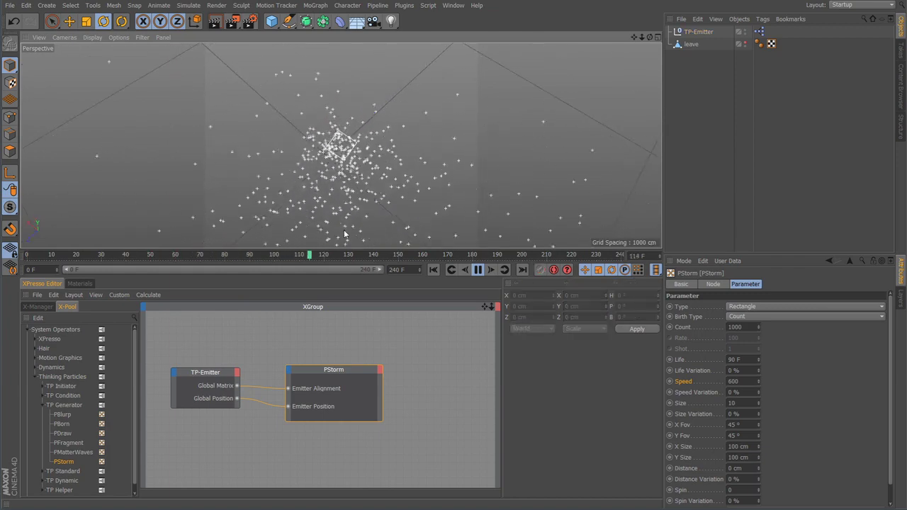
{"action": "left_click_drag", "start_coordinate": [344, 234], "coordinate": [351, 151], "text": "alt"}
{"action": "left_click", "coordinate": [481, 270]}
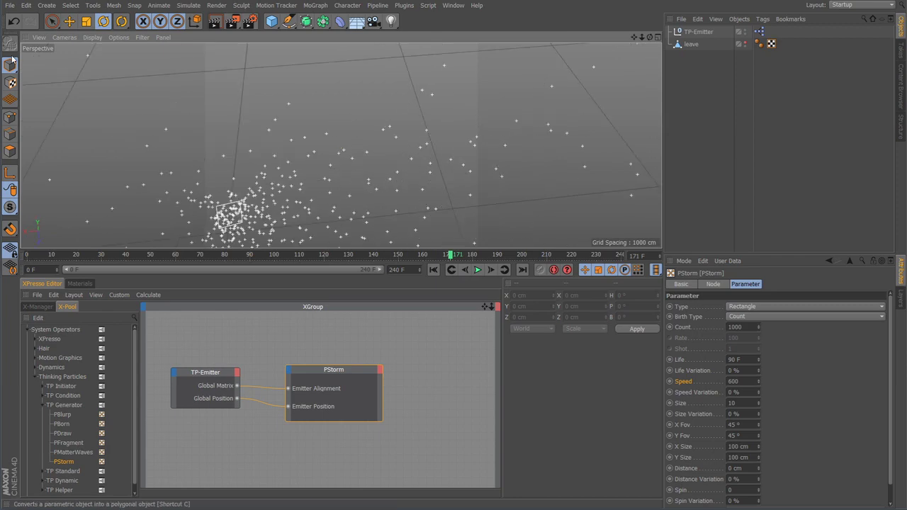
Reset the perspective view to its default framing and shift the PStorm node slightly closer to the TP-Emitter node.
{"action": "left_click", "coordinate": [39, 37]}
{"action": "left_click", "coordinate": [97, 114]}
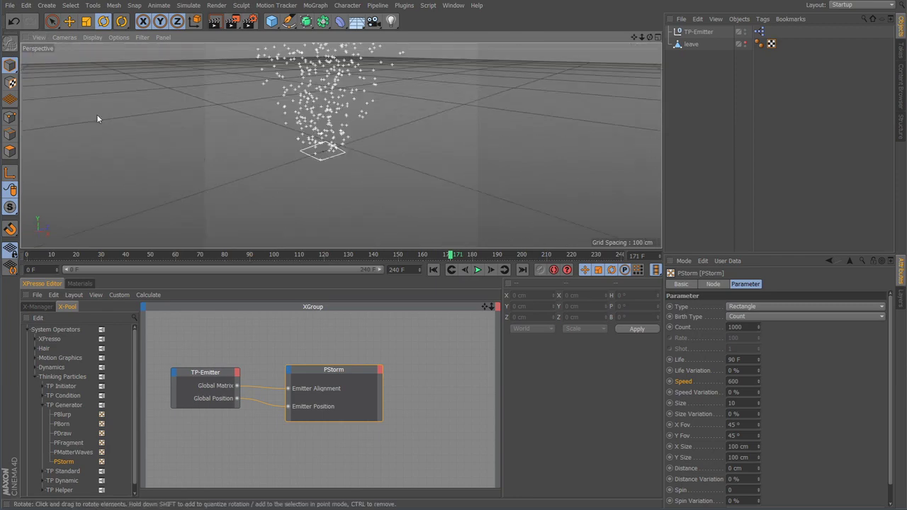
{"action": "left_click_drag", "start_coordinate": [372, 148], "coordinate": [377, 168], "text": "alt"}
{"action": "scroll", "coordinate": [386, 192], "scroll_direction": "up", "scroll_amount": 3}
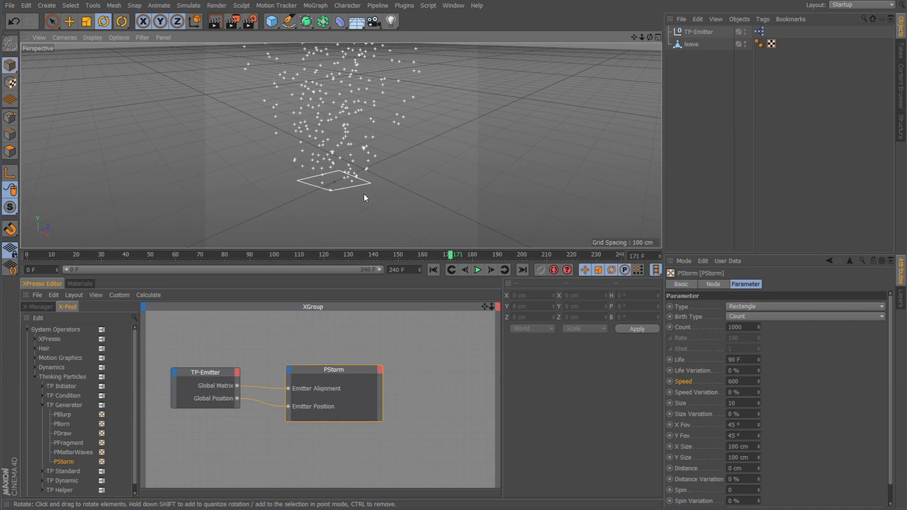
{"action": "middle_click_drag", "start_coordinate": [363, 193], "coordinate": [372, 200], "text": "alt"}
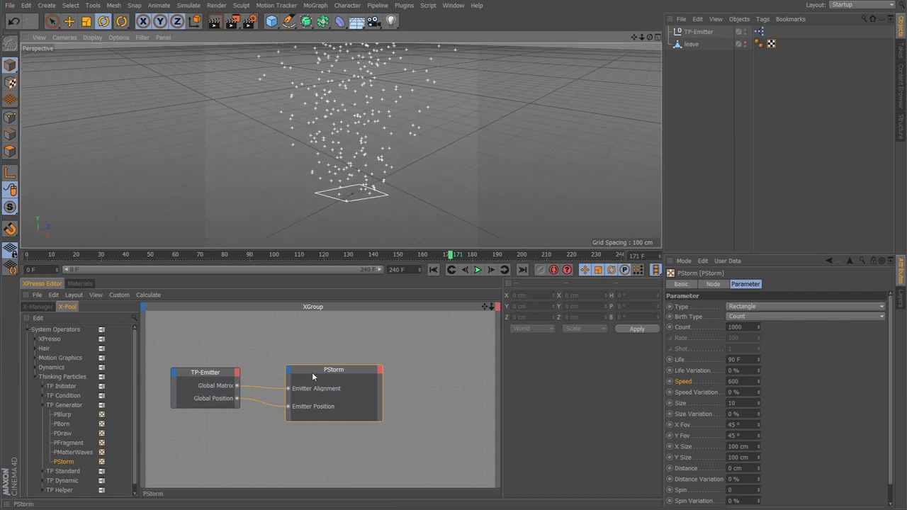
{"action": "mouse_move", "coordinate": [315, 371]}
{"action": "left_mouse_down"}
{"action": "mouse_move", "coordinate": [381, 338]}
{"action": "mouse_move", "coordinate": [255, 370]}
{"action": "mouse_move", "coordinate": [306, 370]}
{"action": "left_mouse_up"}
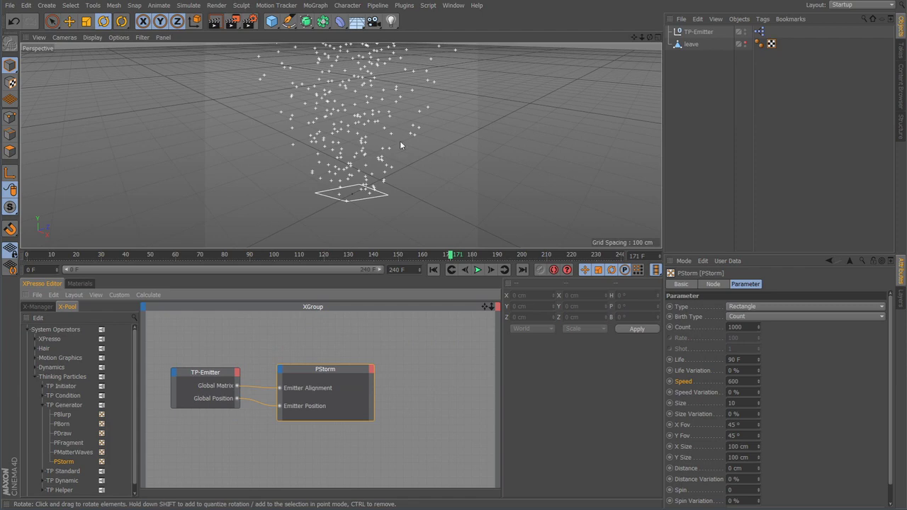
Set the TP-Emitter null's Z position to 0 cm.
{"action": "scroll", "coordinate": [447, 114], "scroll_direction": "down", "scroll_amount": 5}
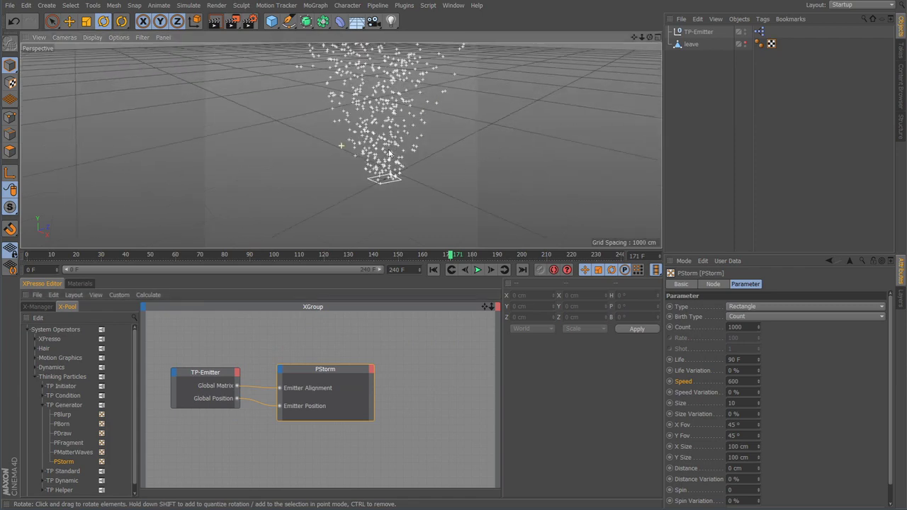
{"action": "left_click_drag", "start_coordinate": [400, 132], "coordinate": [410, 131], "text": "alt"}
{"action": "mouse_move", "coordinate": [410, 131]}
{"action": "right_mouse_down", "text": "alt"}
{"action": "mouse_move", "coordinate": [459, 135]}
{"action": "mouse_move", "coordinate": [410, 136]}
{"action": "right_mouse_up", "text": "alt"}
{"action": "left_click_drag", "start_coordinate": [410, 139], "coordinate": [389, 222], "text": "alt"}
{"action": "left_click", "coordinate": [697, 32]}
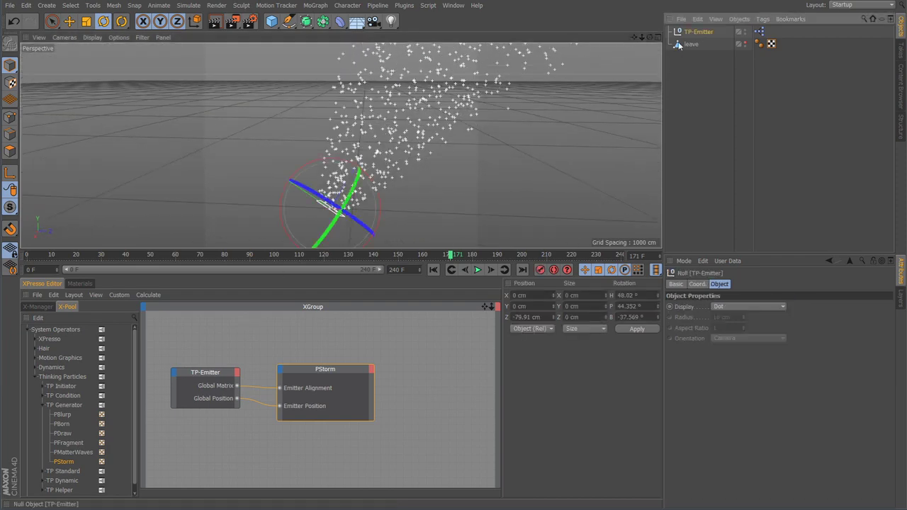
{"action": "left_click", "coordinate": [697, 284]}
{"action": "double_click", "coordinate": [706, 329]}
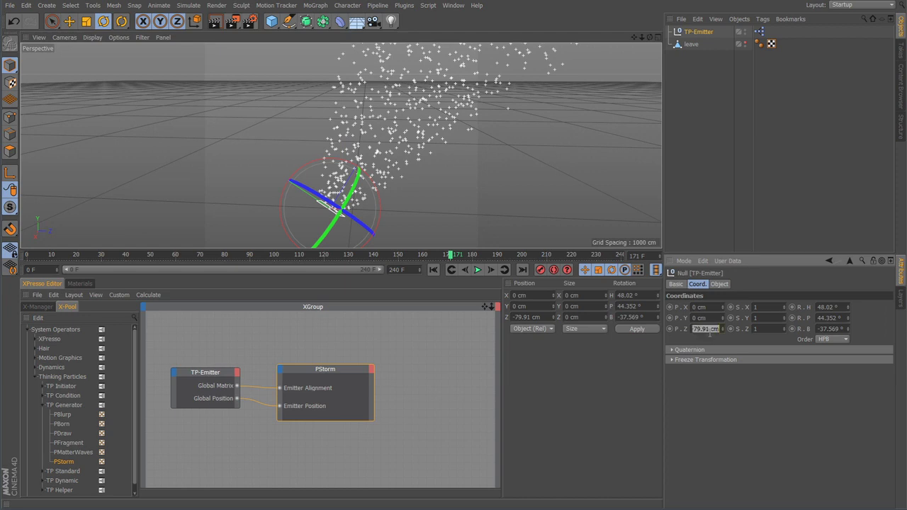
{"action": "type", "text": "0"}
{"action": "key", "text": "Return"}
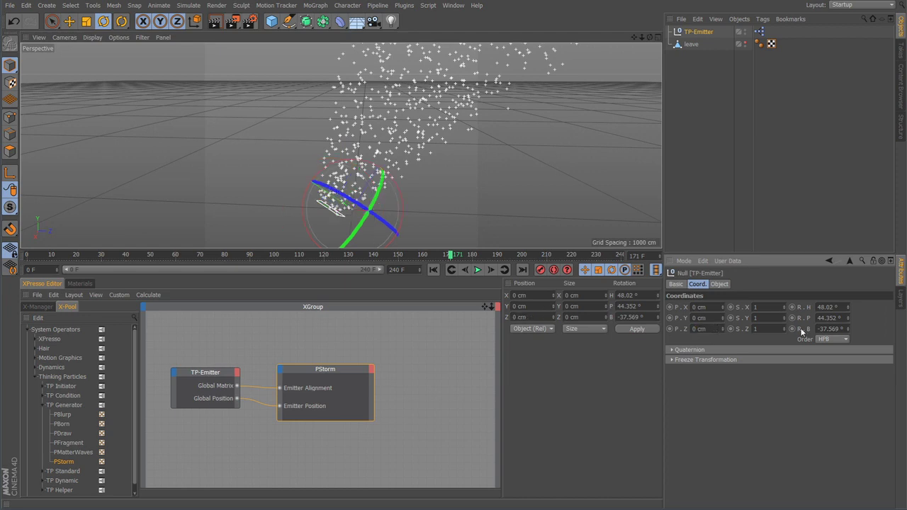
Set the TP-Emitter null's heading, pitch and bank rotation to 0°.
{"action": "double_click", "coordinate": [829, 306]}
{"action": "type", "text": "0"}
{"action": "key", "text": "Tab"}
{"action": "type", "text": "0"}
{"action": "key", "text": "Tab"}
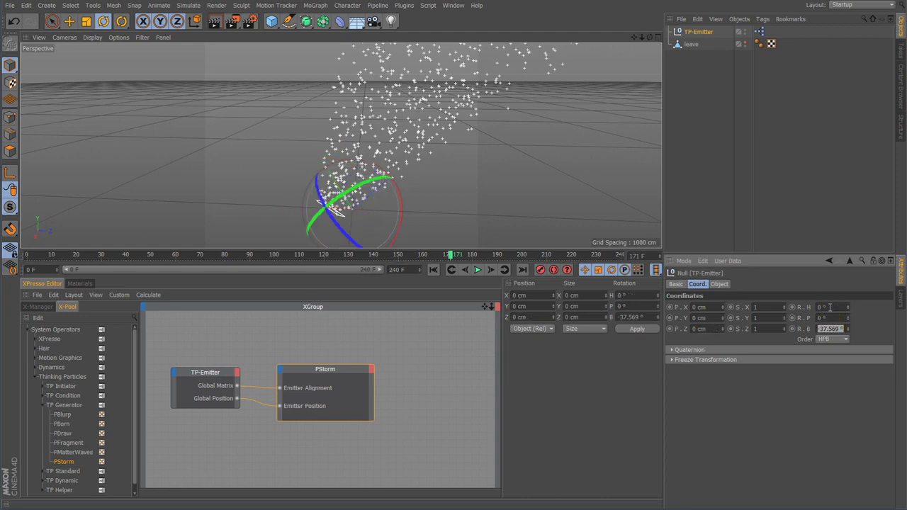
{"action": "type", "text": "0"}
{"action": "key", "text": "Return"}
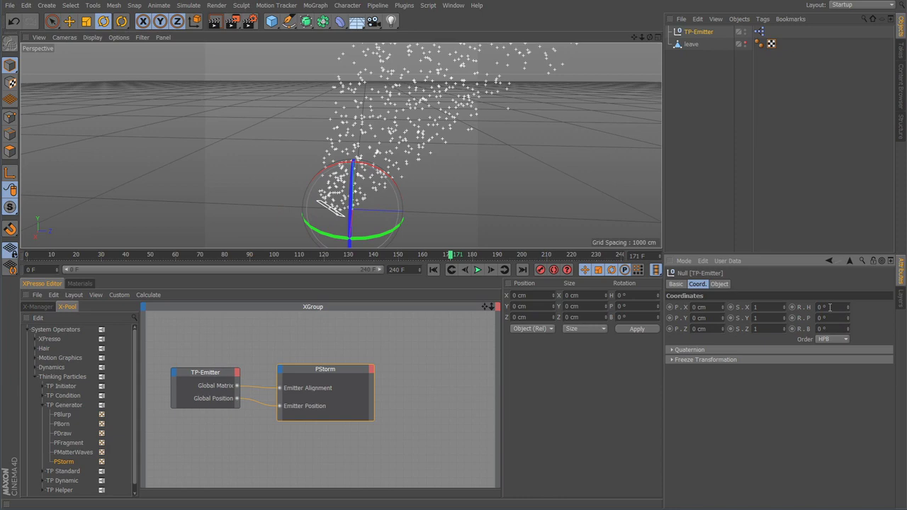
Play the particles from the start to check the emission from the reset null, and clear the object selection.
{"action": "left_click", "coordinate": [452, 269]}
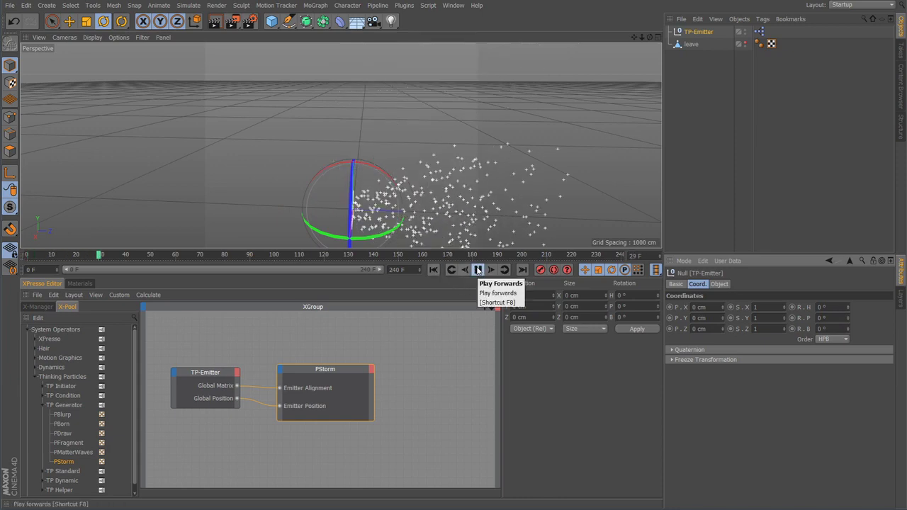
{"action": "left_click", "coordinate": [478, 270]}
{"action": "right_click_drag", "start_coordinate": [386, 177], "coordinate": [354, 177], "text": "alt"}
{"action": "middle_click_drag", "start_coordinate": [404, 210], "coordinate": [303, 154], "text": "alt"}
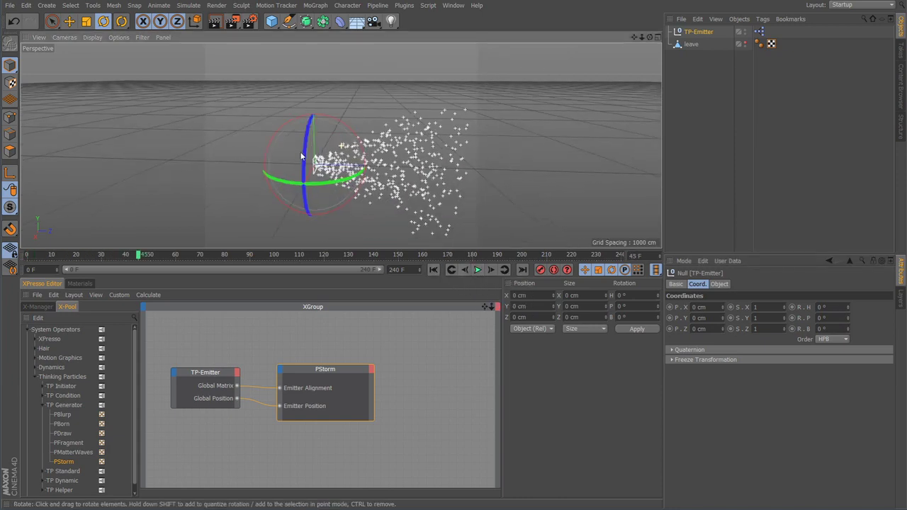
{"action": "left_click_drag", "start_coordinate": [310, 194], "coordinate": [440, 109], "text": "alt"}
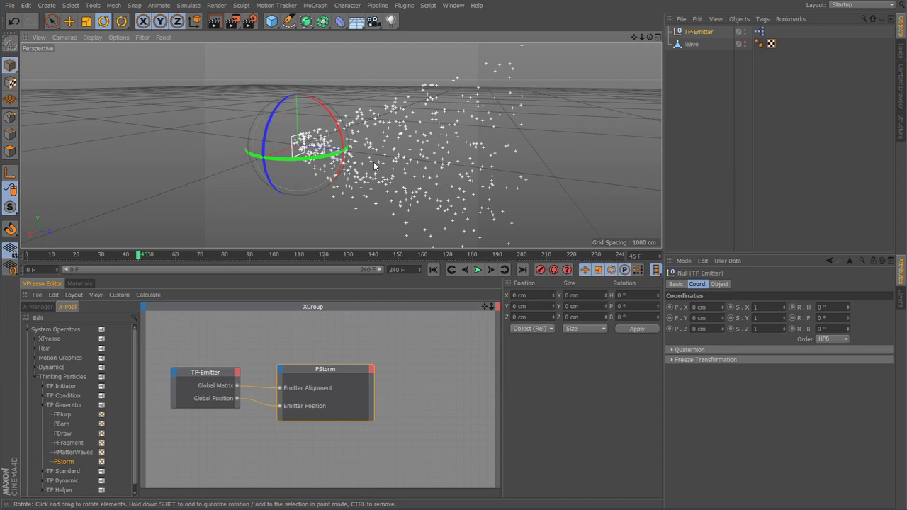
{"action": "left_click", "coordinate": [345, 68]}
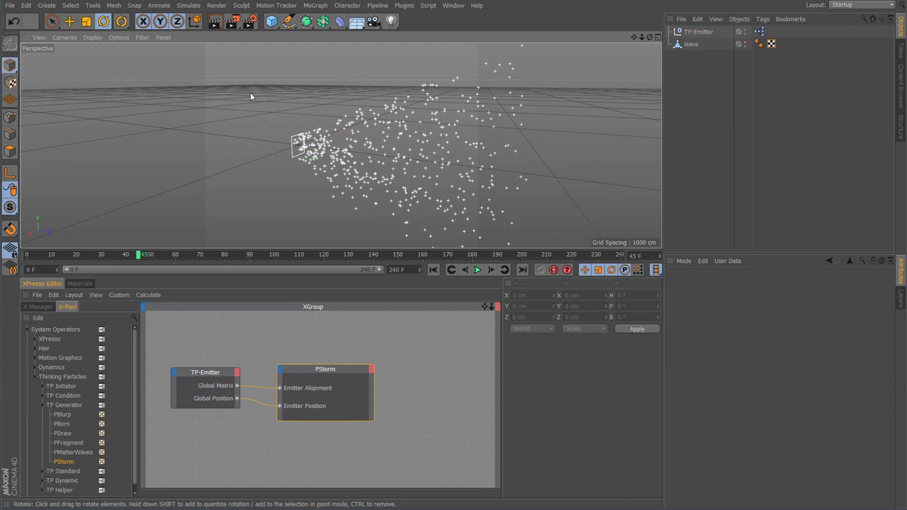
Open the Thinking Particles Settings window on its General settings and place it beside the particles.
{"action": "left_click", "coordinate": [188, 5]}
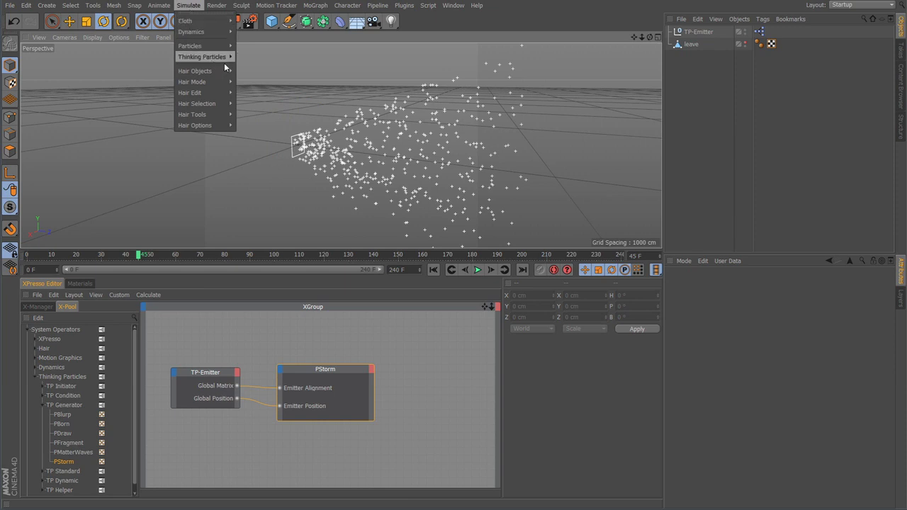
{"action": "mouse_move", "coordinate": [228, 57]}
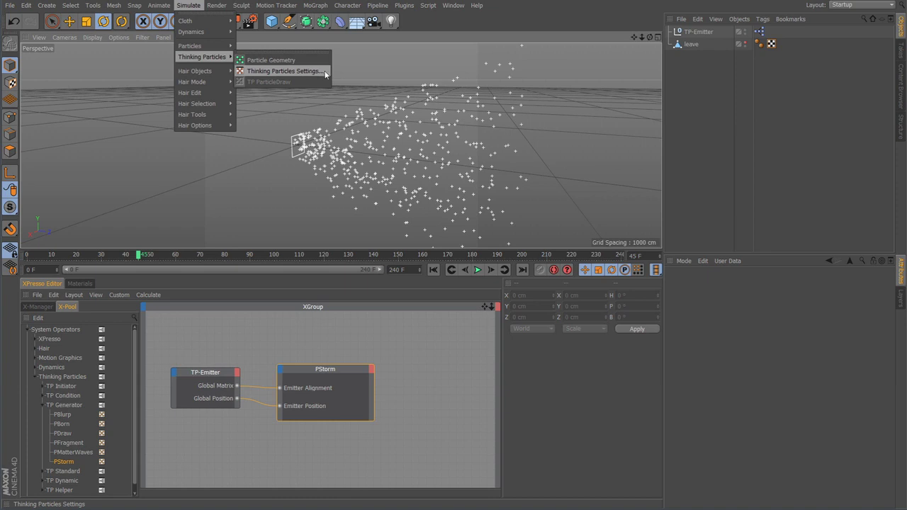
{"action": "left_click", "coordinate": [294, 70]}
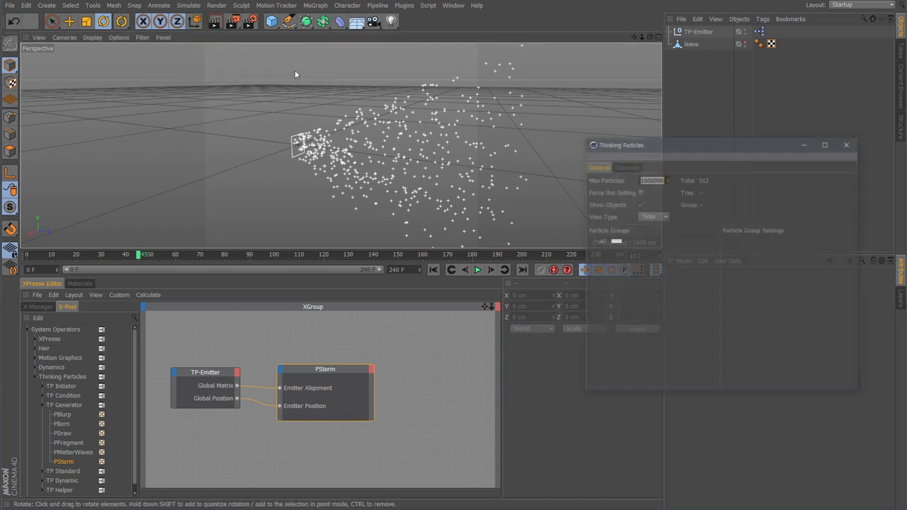
{"action": "left_click_drag", "start_coordinate": [653, 151], "coordinate": [627, 125]}
{"action": "left_click", "coordinate": [571, 142]}
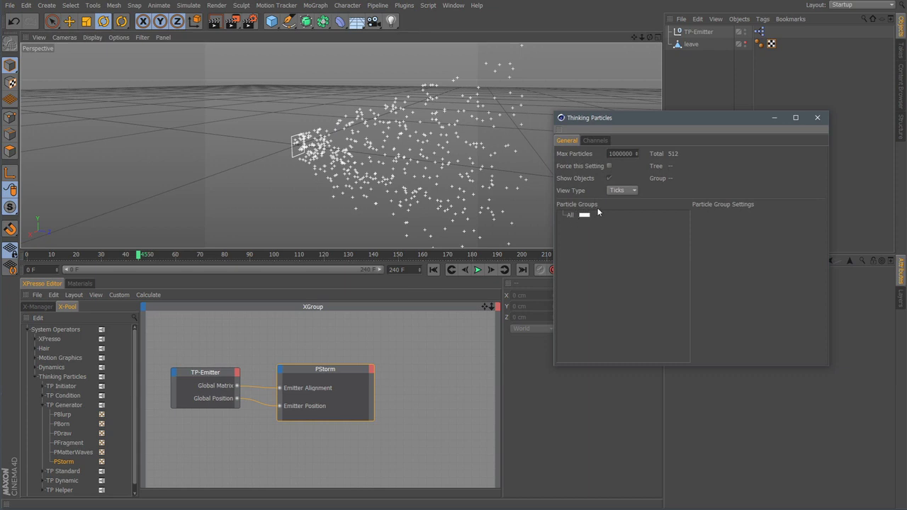
Add a particle group under the All group and name it "my TP Group1".
{"action": "left_click", "coordinate": [571, 215]}
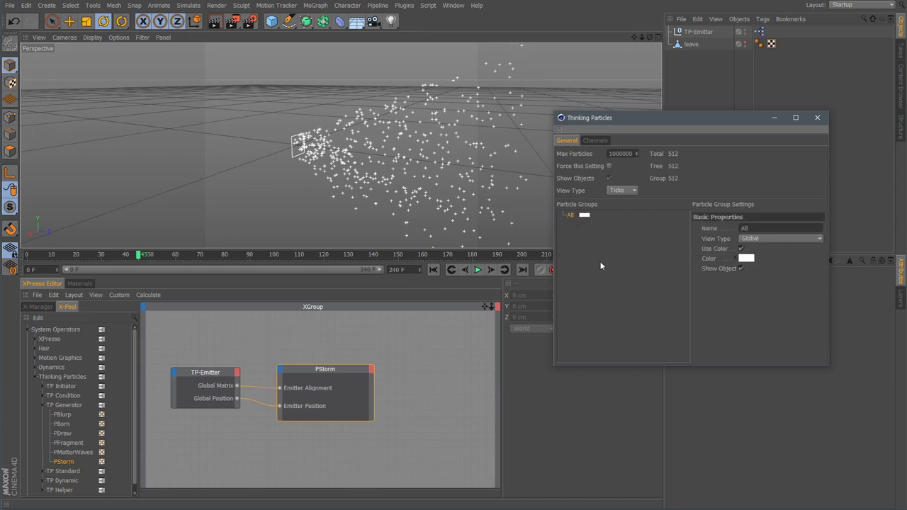
{"action": "right_click", "coordinate": [569, 218]}
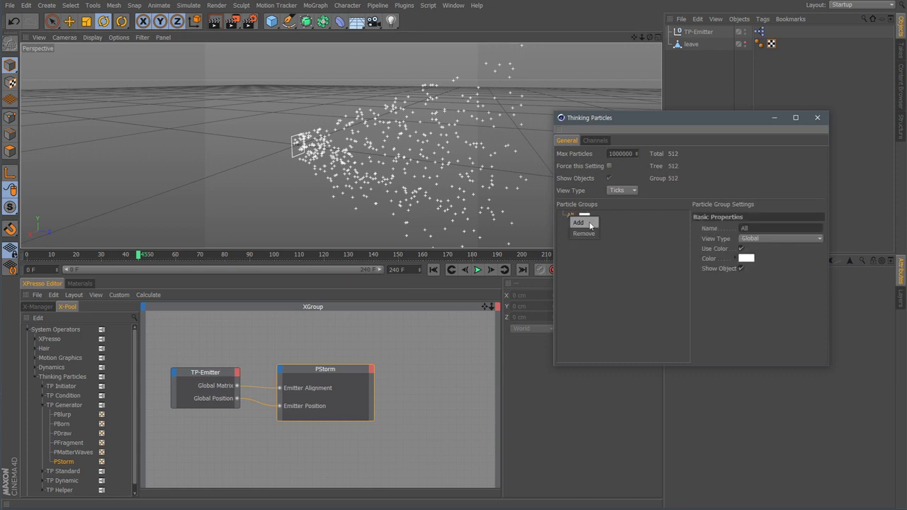
{"action": "left_click", "coordinate": [579, 222]}
{"action": "left_click", "coordinate": [585, 225]}
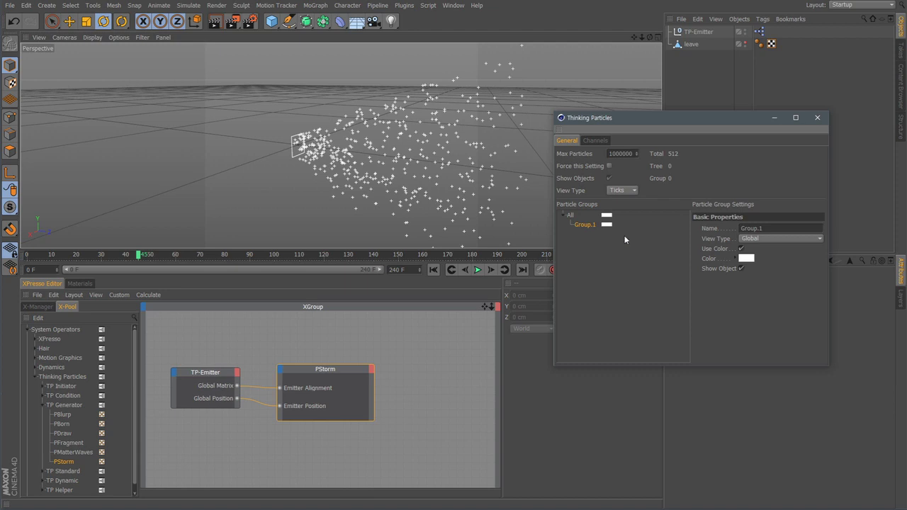
{"action": "left_click_drag", "start_coordinate": [768, 230], "coordinate": [660, 238]}
{"action": "type", "text": "my TP Group1"}
{"action": "key", "text": "Return"}
Set the color of the particle group my TP Group1 to a saturated bright blue.
{"action": "left_click", "coordinate": [745, 259]}
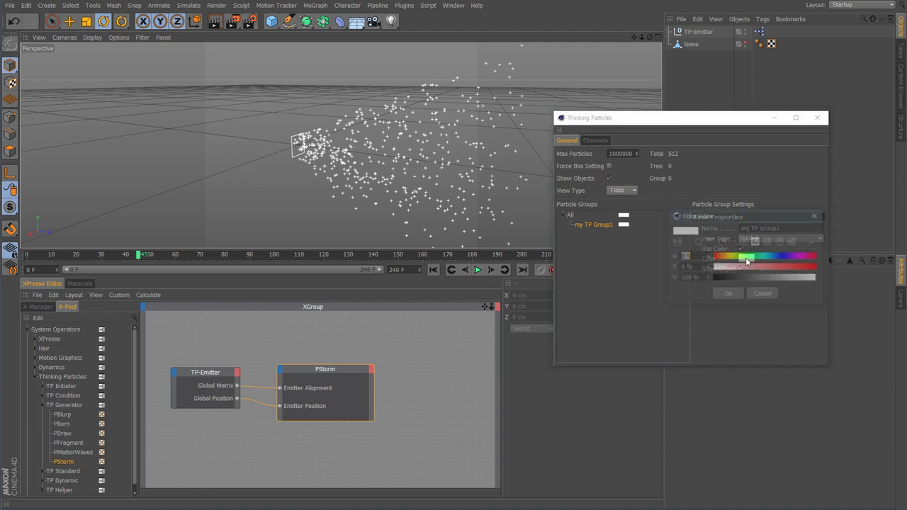
{"action": "left_click_drag", "start_coordinate": [751, 256], "coordinate": [776, 256]}
{"action": "left_click", "coordinate": [814, 267]}
{"action": "left_click", "coordinate": [770, 257]}
{"action": "left_click", "coordinate": [728, 294]}
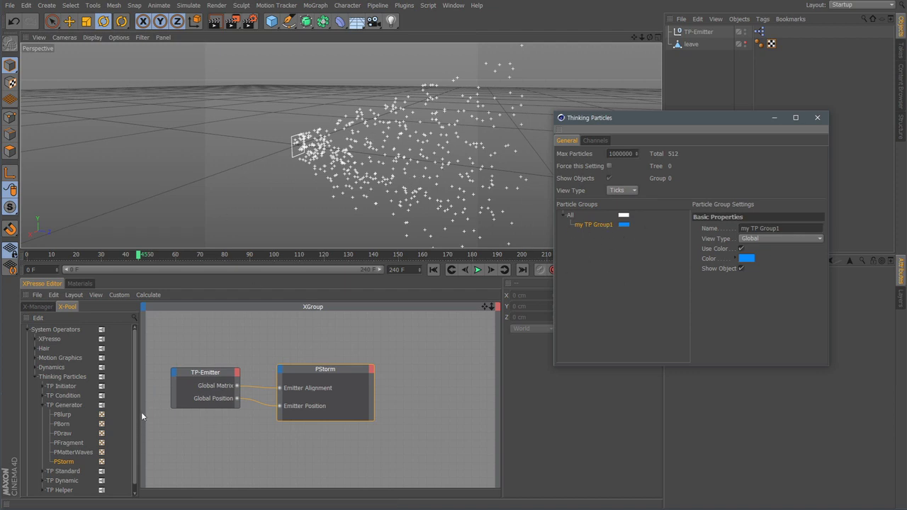
Add a PGroup node from TP Standard to the XGroup, enlarge it and place it beside the PStorm node.
{"action": "left_click_drag", "start_coordinate": [134, 405], "coordinate": [130, 455]}
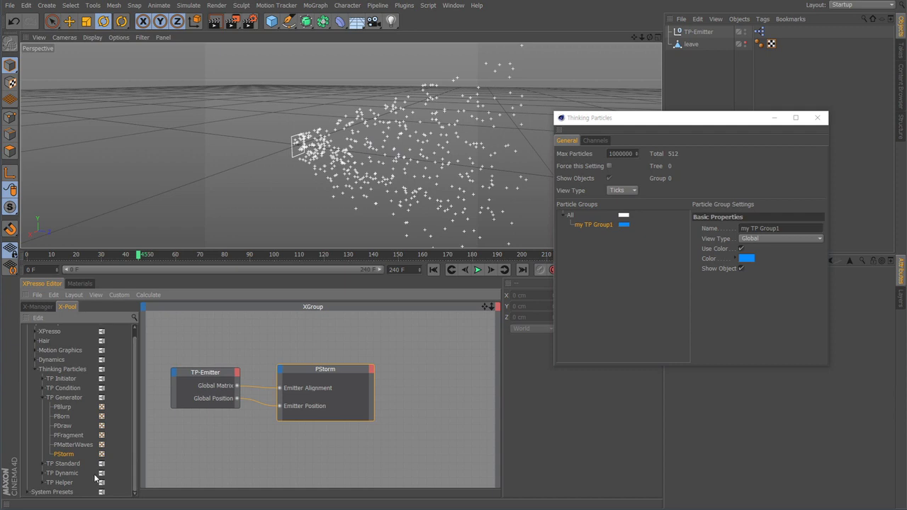
{"action": "left_click", "coordinate": [44, 465]}
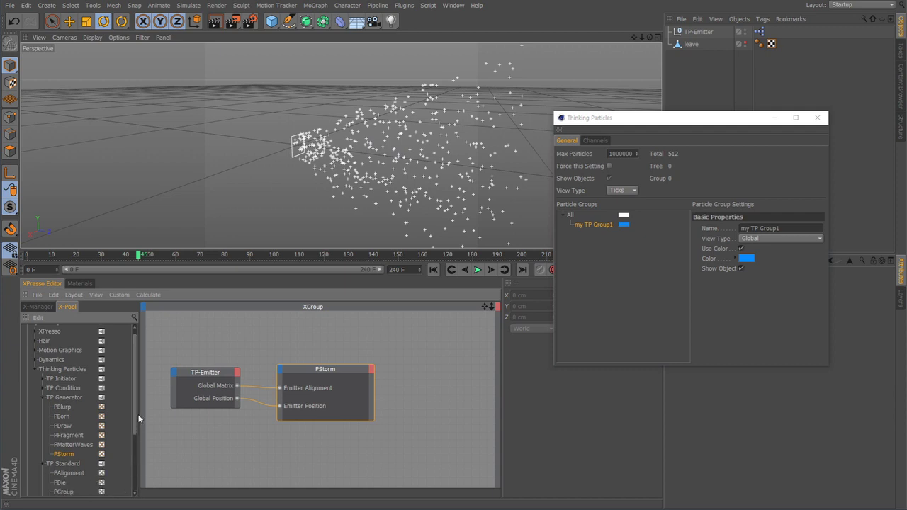
{"action": "scroll", "coordinate": [138, 418], "scroll_direction": "down", "scroll_amount": 4}
{"action": "left_click", "coordinate": [68, 398]}
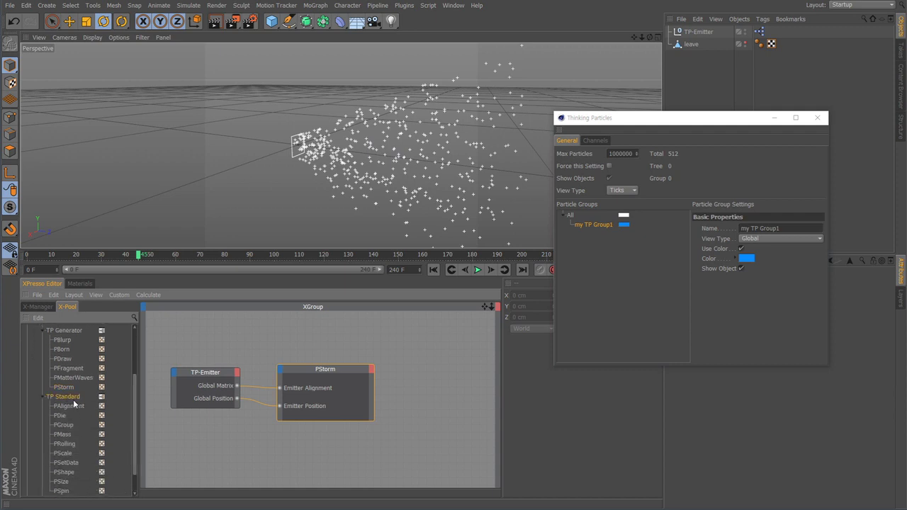
{"action": "scroll", "coordinate": [133, 406], "scroll_direction": "down", "scroll_amount": 2}
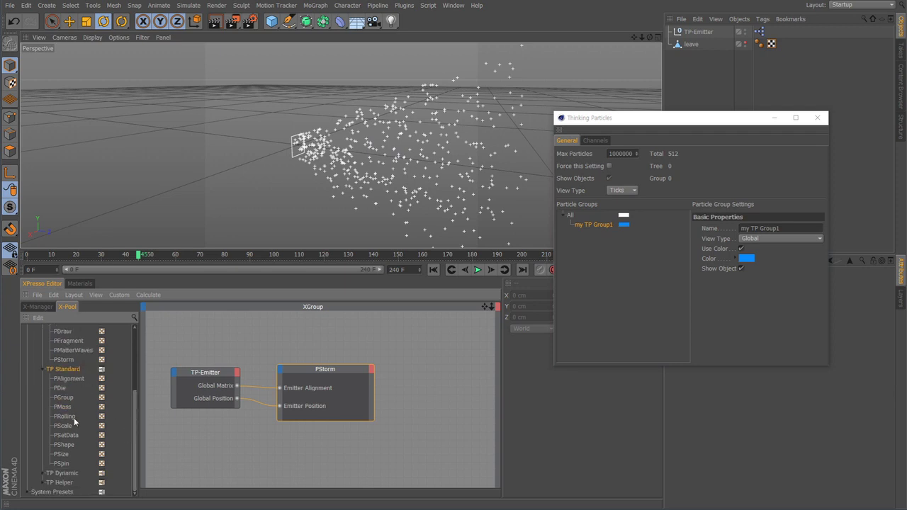
{"action": "left_click_drag", "start_coordinate": [65, 398], "coordinate": [441, 402]}
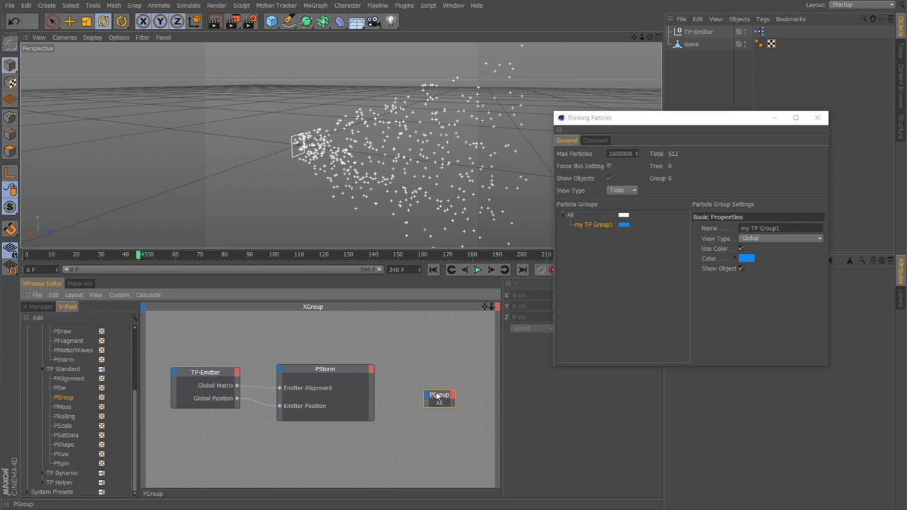
{"action": "left_click_drag", "start_coordinate": [452, 401], "coordinate": [480, 414]}
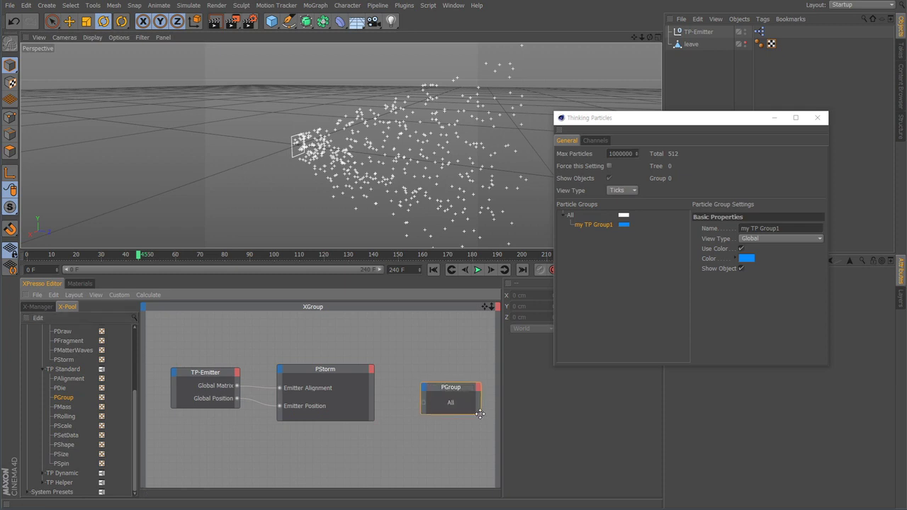
{"action": "left_click_drag", "start_coordinate": [446, 389], "coordinate": [430, 385]}
Show the PGroup node's parameters and move the Thinking Particles window close to them and the node graph.
{"action": "left_click_drag", "start_coordinate": [652, 124], "coordinate": [493, 23]}
{"action": "left_click", "coordinate": [441, 394]}
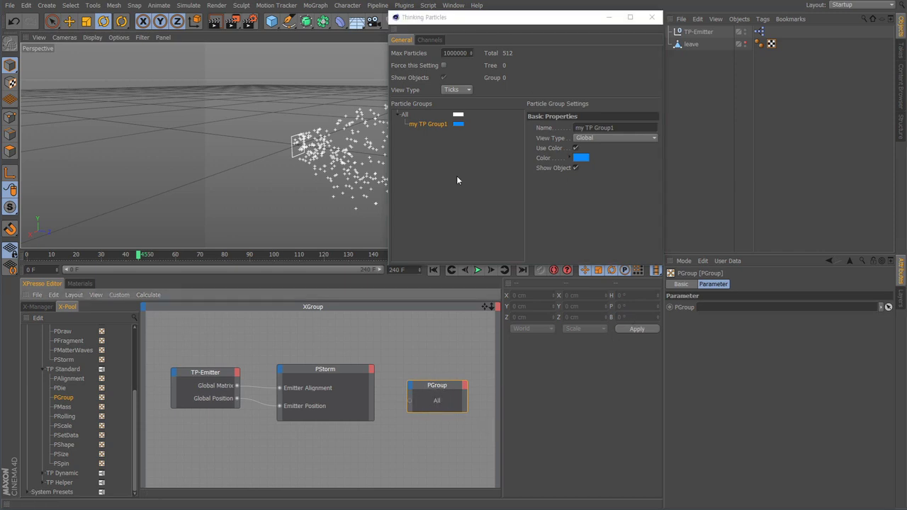
{"action": "left_click_drag", "start_coordinate": [472, 19], "coordinate": [488, 28]}
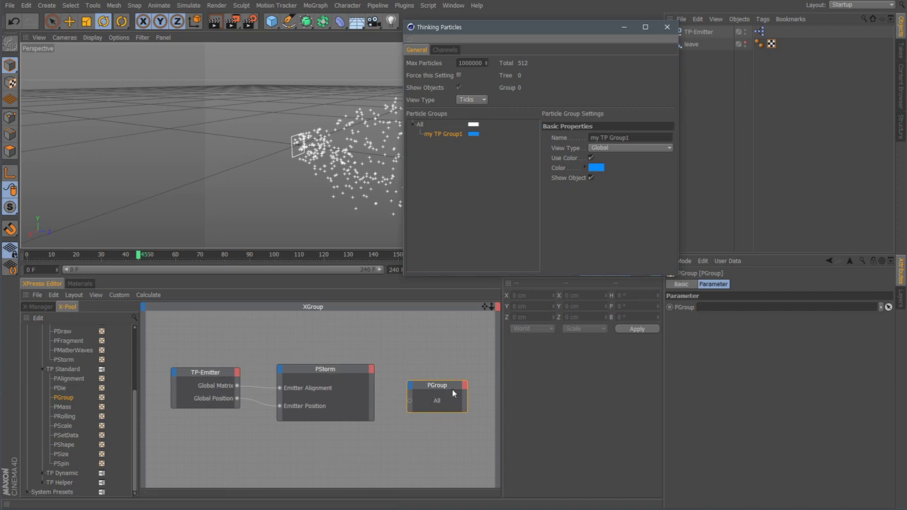
Try assigning my TP Group1 to the PGroup node through its PGroup parameter, and undo the assignment.
{"action": "left_click", "coordinate": [681, 307]}
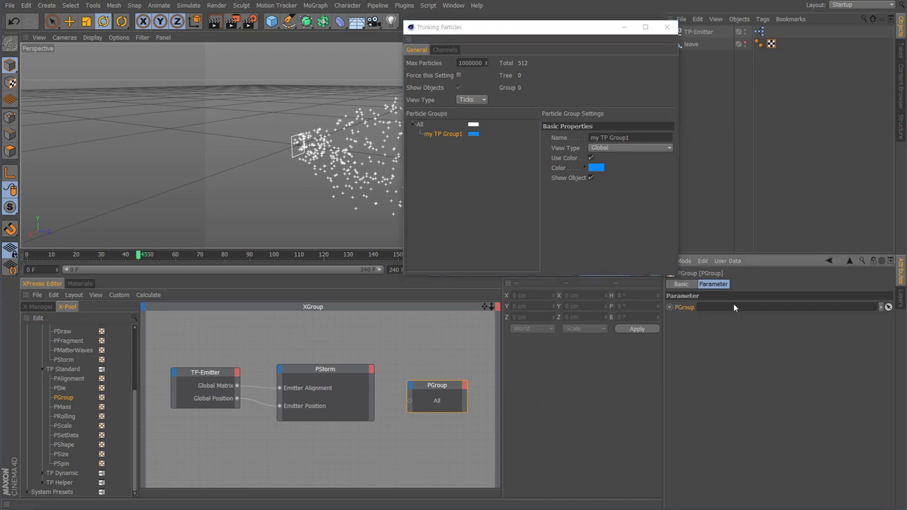
{"action": "left_click_drag", "start_coordinate": [445, 134], "coordinate": [726, 309]}
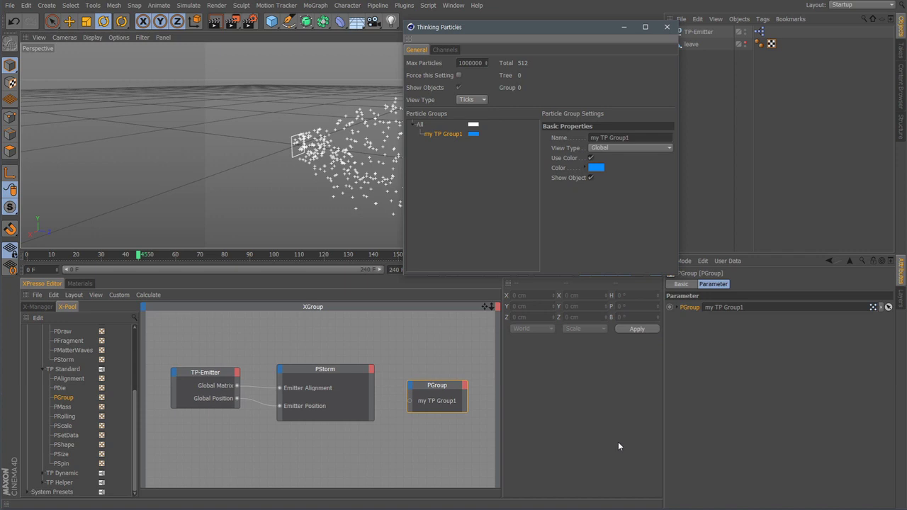
{"action": "left_click", "coordinate": [450, 392]}
{"action": "key", "text": "ctrl+z"}
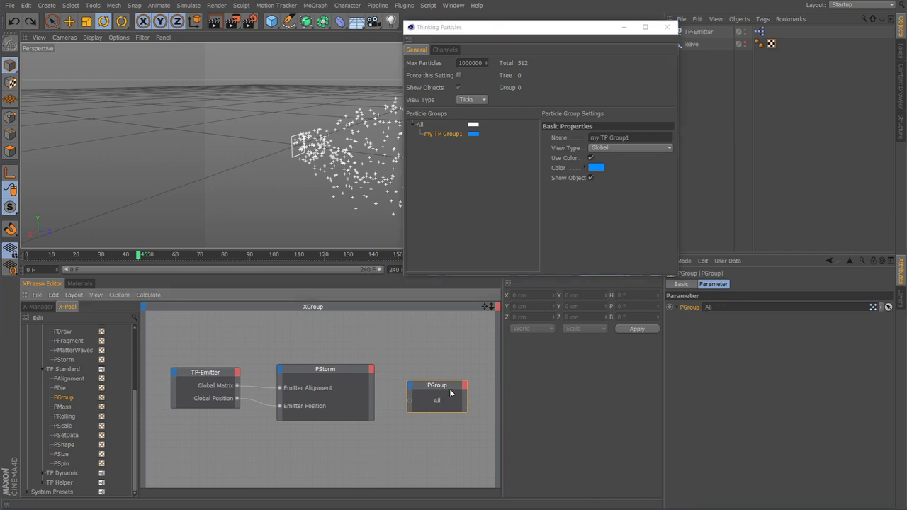
Assign my TP Group1 directly onto the PGroup node in the XPresso graph and reposition the node beside PStorm.
{"action": "left_click", "coordinate": [448, 137]}
{"action": "left_click_drag", "start_coordinate": [449, 136], "coordinate": [435, 409]}
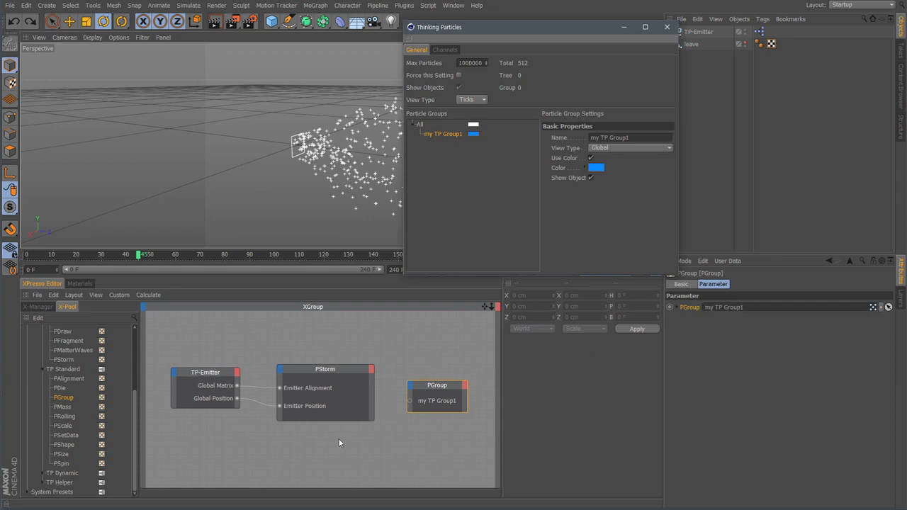
{"action": "middle_click_drag", "start_coordinate": [361, 426], "coordinate": [328, 420]}
{"action": "left_click_drag", "start_coordinate": [418, 380], "coordinate": [436, 374]}
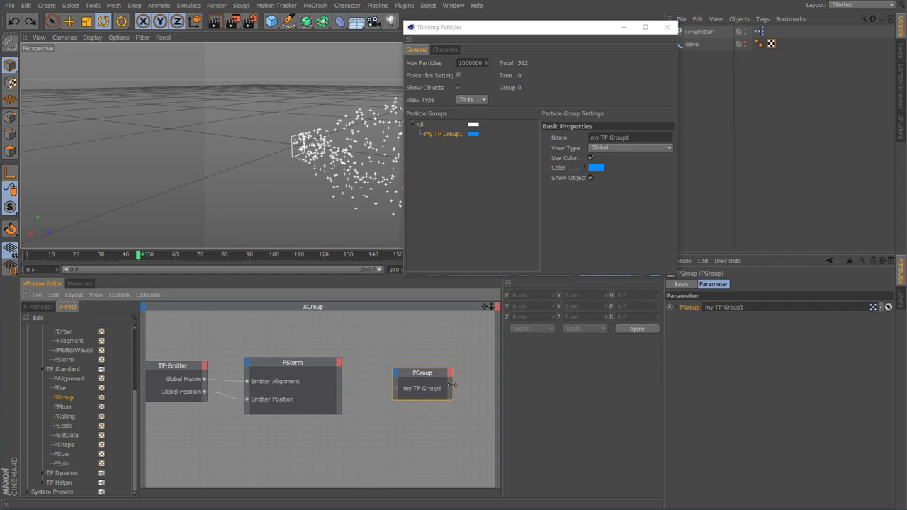
Add a Particle Birth output to the PStorm node and connect it to the PGroup node's input.
{"action": "left_click", "coordinate": [338, 362]}
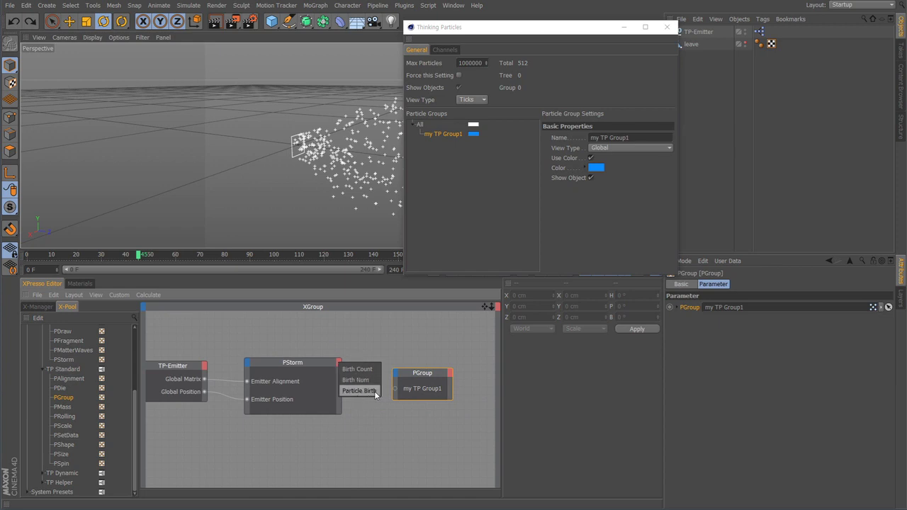
{"action": "left_click", "coordinate": [360, 391]}
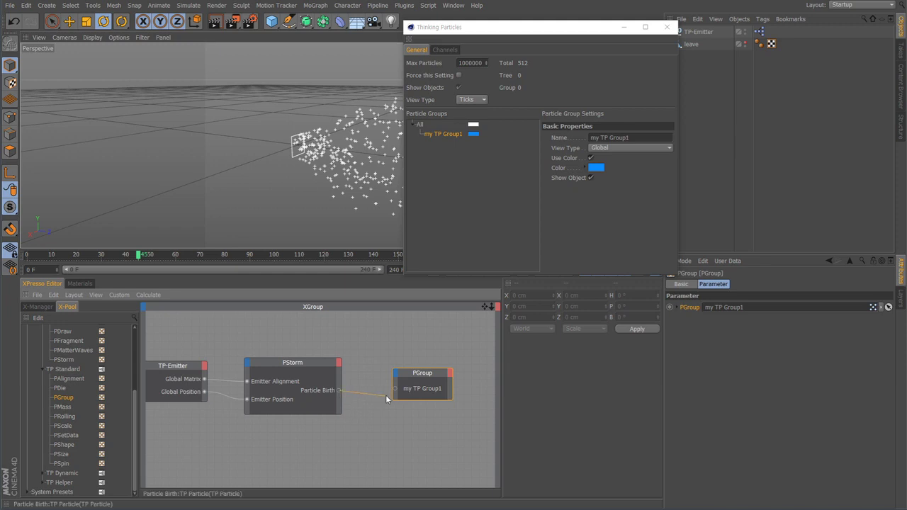
{"action": "left_click_drag", "start_coordinate": [392, 393], "coordinate": [395, 391]}
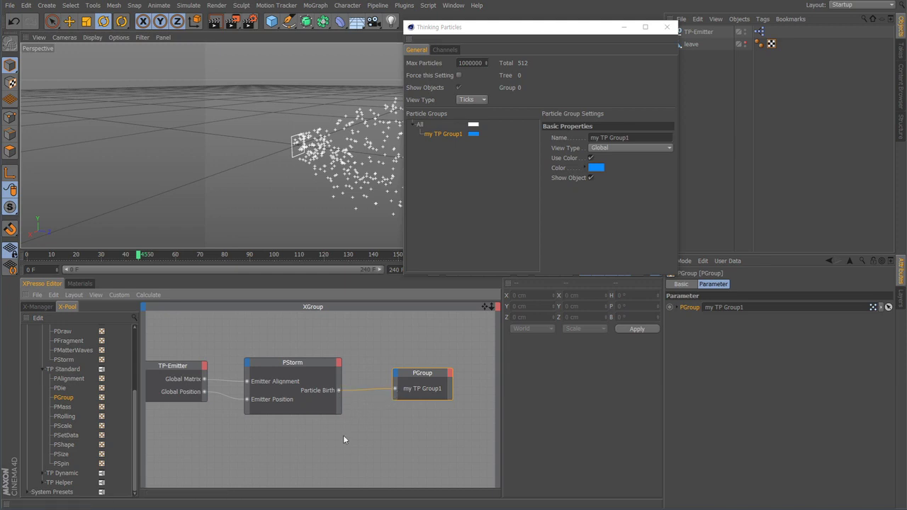
Move the Thinking Particles window off the view and play from the start to check the grouped particles' color.
{"action": "left_click_drag", "start_coordinate": [581, 26], "coordinate": [731, 30]}
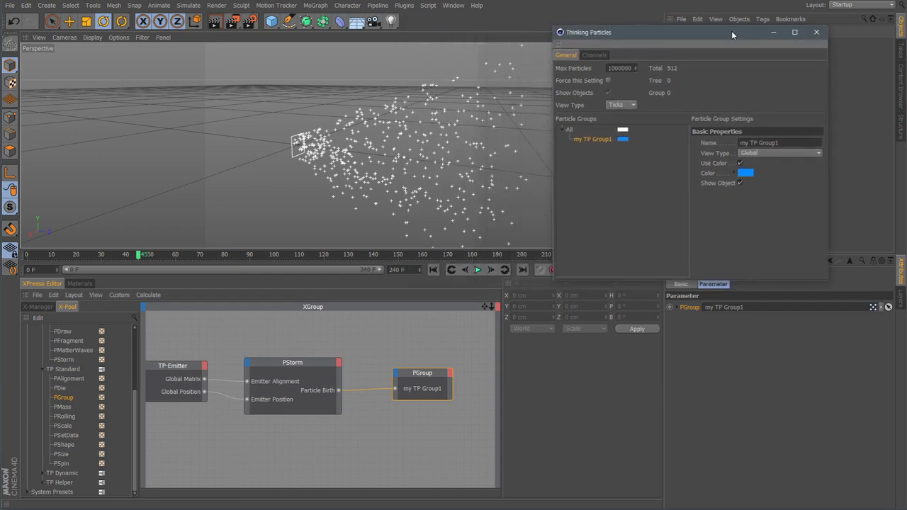
{"action": "left_click", "coordinate": [434, 270]}
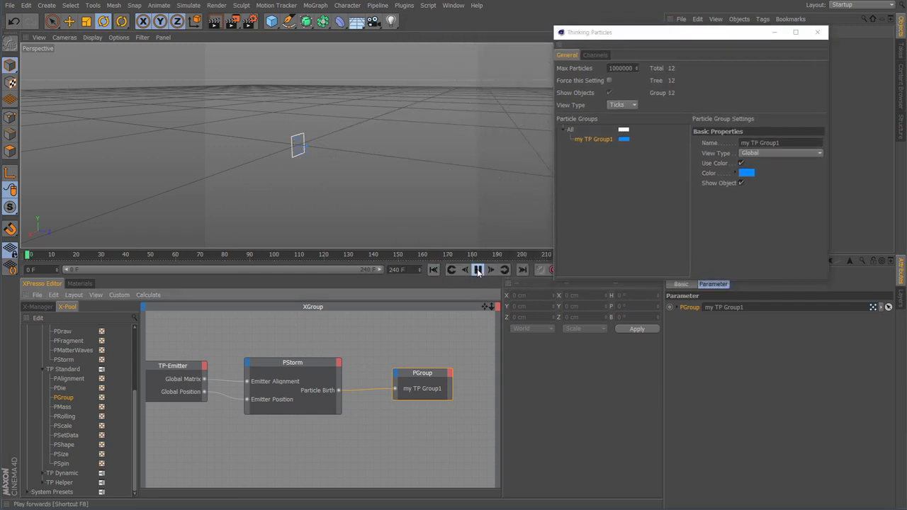
{"action": "left_click", "coordinate": [476, 269]}
{"action": "left_click", "coordinate": [477, 269]}
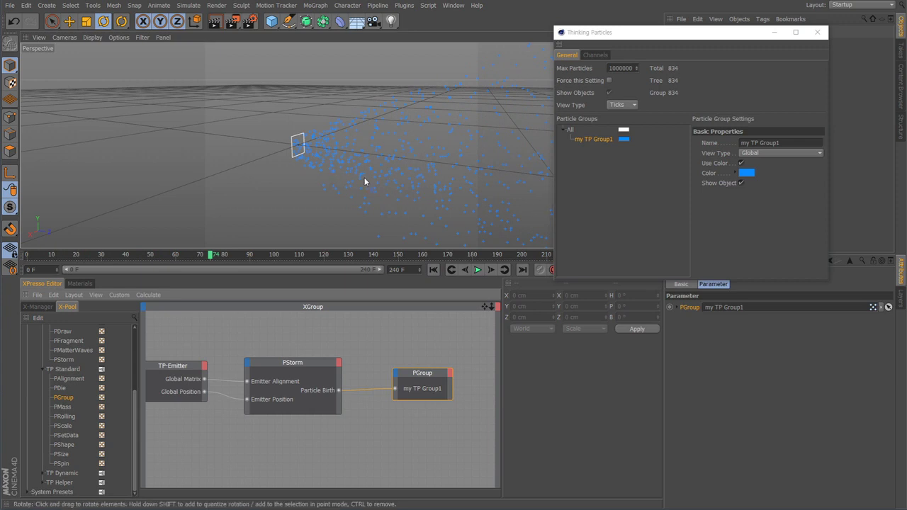
{"action": "left_click_drag", "start_coordinate": [460, 132], "coordinate": [506, 182], "text": "alt"}
{"action": "left_click", "coordinate": [595, 140]}
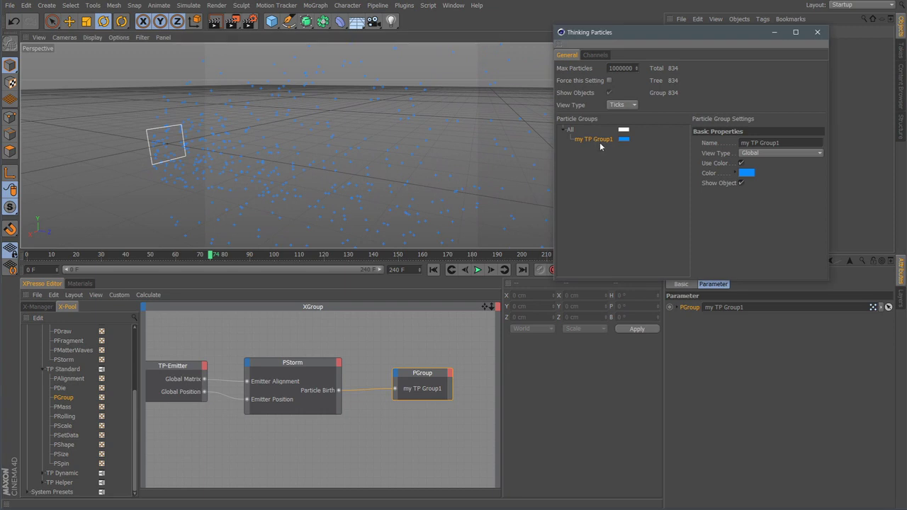
Try the Flakes, Dots, Ticks, Drops and Box view types in turn on the particles.
{"action": "left_click", "coordinate": [614, 107]}
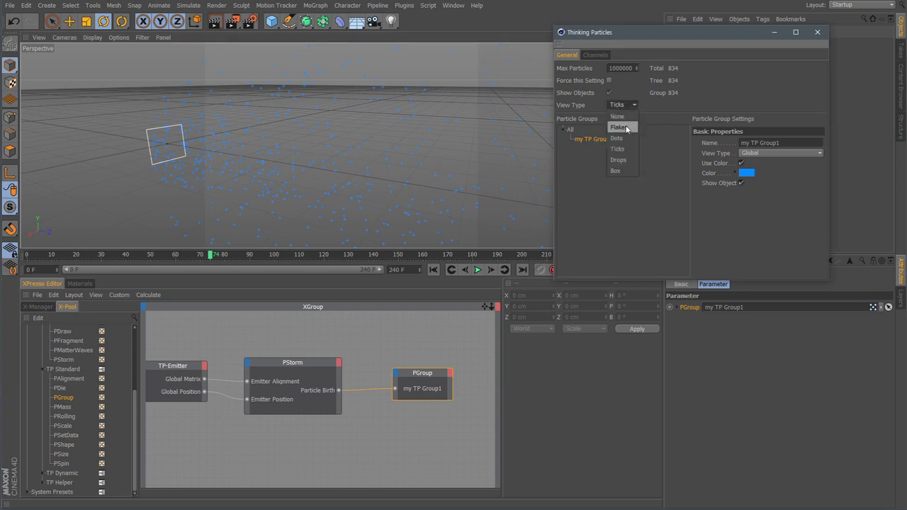
{"action": "left_click", "coordinate": [627, 128]}
{"action": "left_click", "coordinate": [622, 105]}
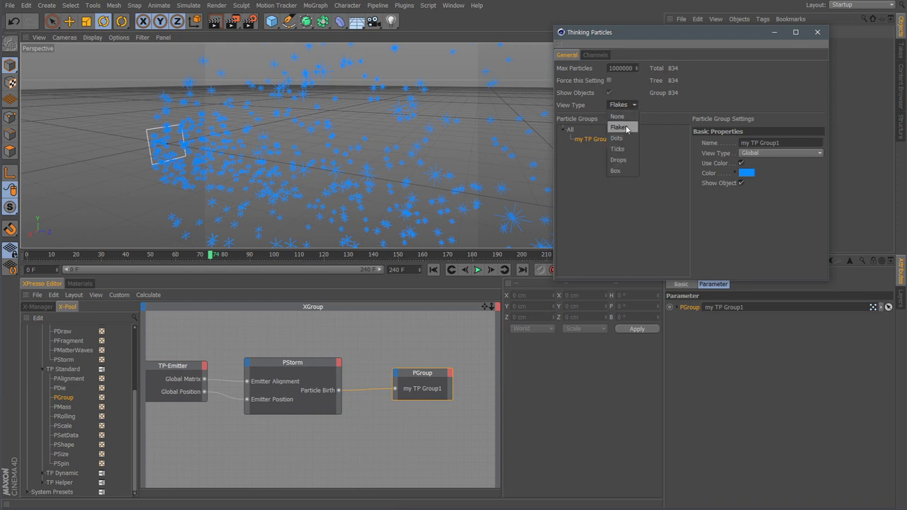
{"action": "left_click", "coordinate": [623, 137]}
{"action": "mouse_move", "coordinate": [401, 160]}
{"action": "left_mouse_down", "text": "alt"}
{"action": "mouse_move", "coordinate": [290, 185]}
{"action": "mouse_move", "coordinate": [409, 166]}
{"action": "left_mouse_up", "text": "alt"}
{"action": "left_click", "coordinate": [630, 106]}
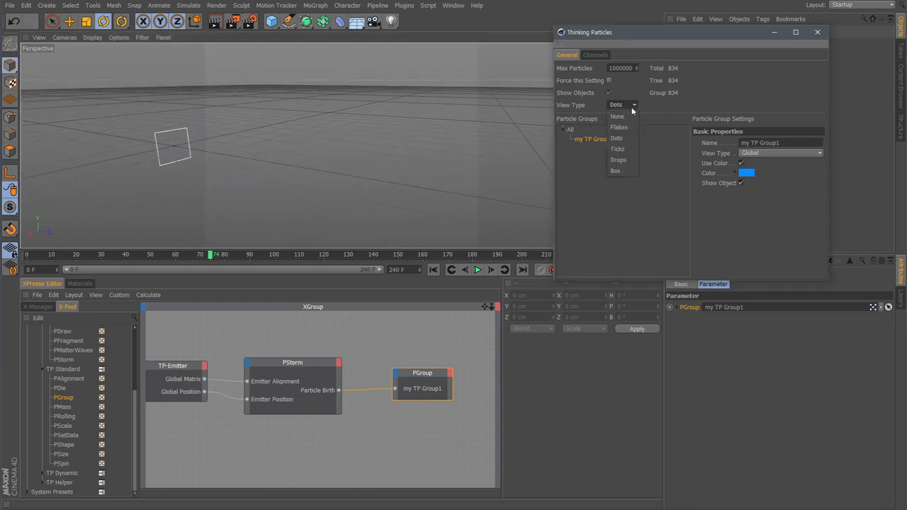
{"action": "left_click", "coordinate": [627, 155]}
{"action": "left_click", "coordinate": [629, 106]}
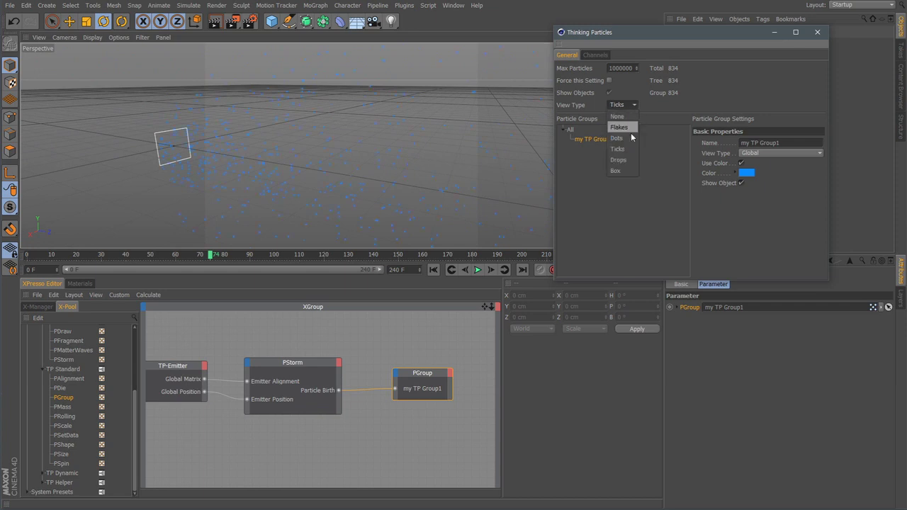
{"action": "left_click", "coordinate": [631, 157]}
{"action": "left_click", "coordinate": [629, 106]}
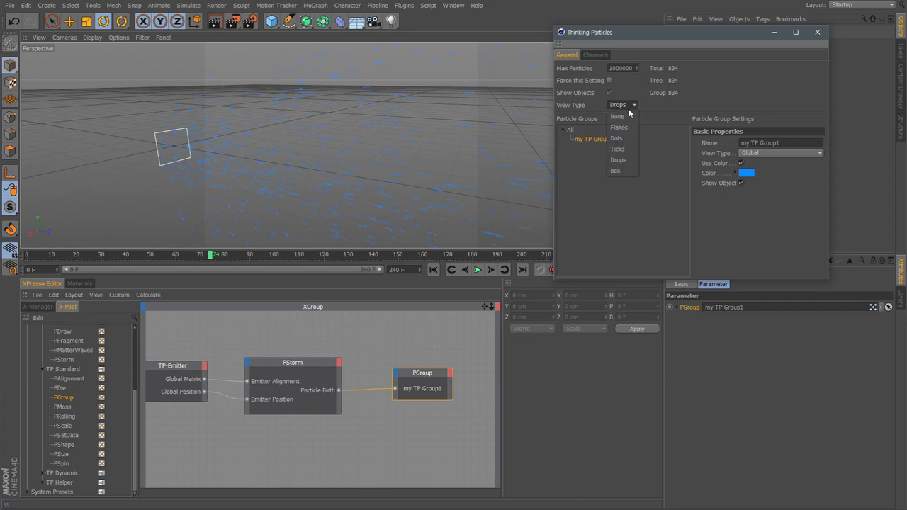
{"action": "left_click", "coordinate": [625, 168]}
Set the particles' view type to Drops and play the emission from the start, inspecting it from another angle.
{"action": "left_click", "coordinate": [629, 106]}
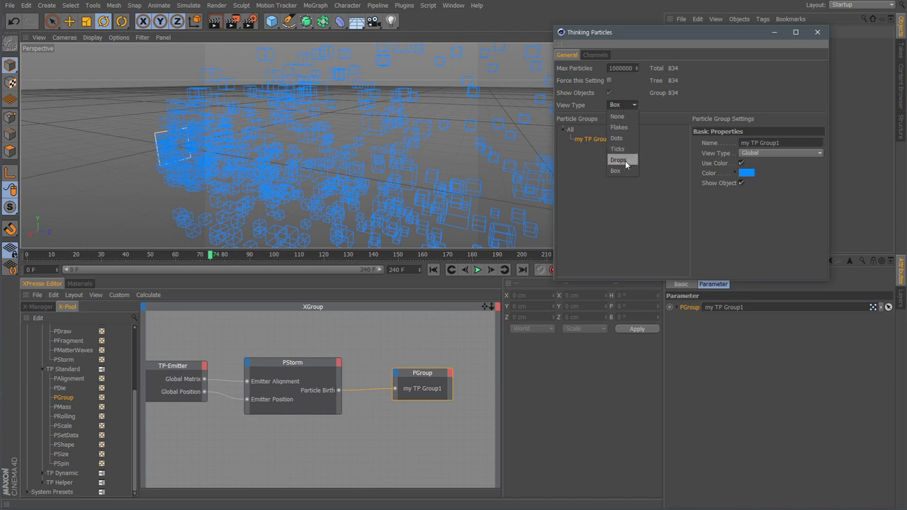
{"action": "left_click", "coordinate": [627, 157]}
{"action": "left_click", "coordinate": [433, 269]}
{"action": "left_click", "coordinate": [478, 270]}
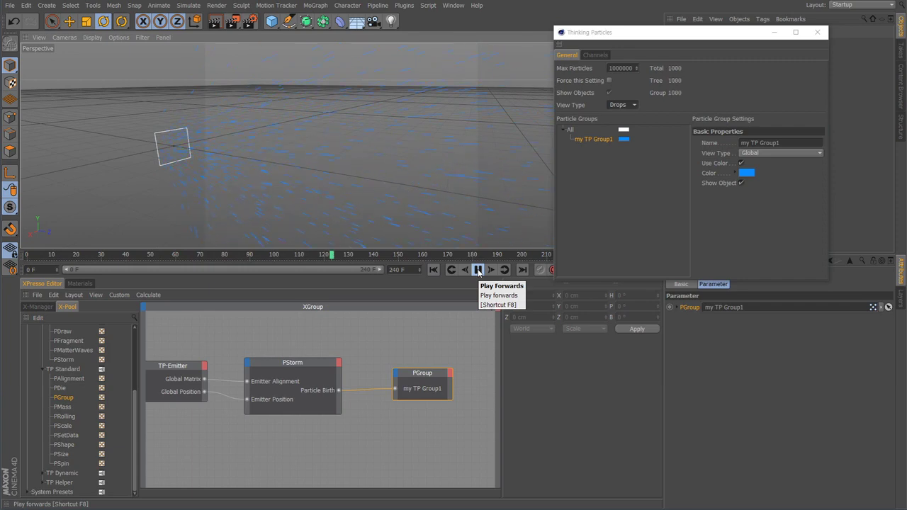
{"action": "left_click", "coordinate": [478, 271]}
{"action": "right_click_drag", "start_coordinate": [389, 204], "coordinate": [316, 209], "text": "alt"}
{"action": "left_click_drag", "start_coordinate": [315, 209], "coordinate": [527, 193], "text": "alt"}
Set the particles' view type to Box and the color of my TP Group1 to yellow (H 55°, S 96%, V 100%).
{"action": "left_click", "coordinate": [622, 105]}
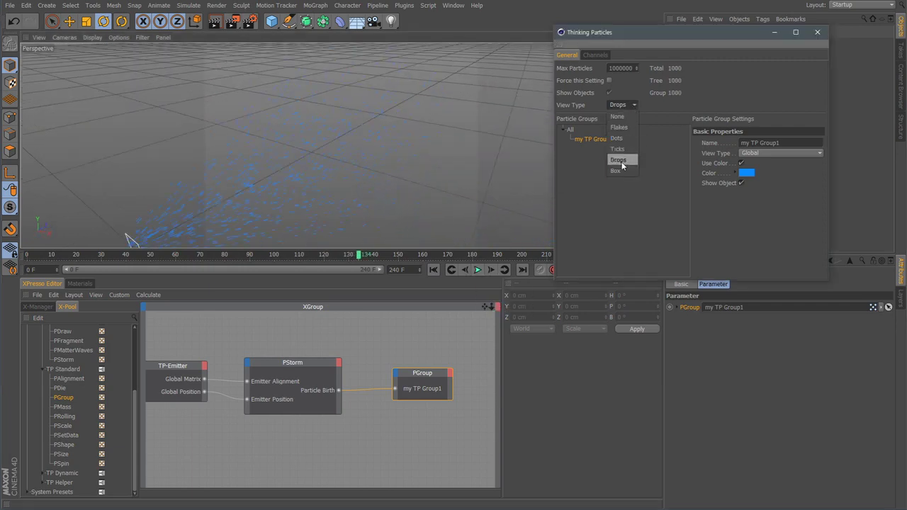
{"action": "left_click", "coordinate": [625, 172]}
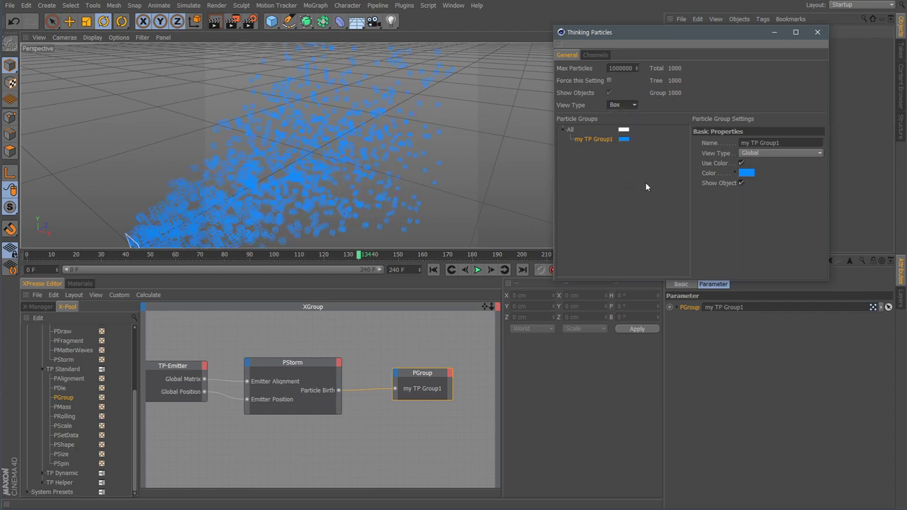
{"action": "left_click", "coordinate": [747, 172]}
{"action": "left_click", "coordinate": [742, 171]}
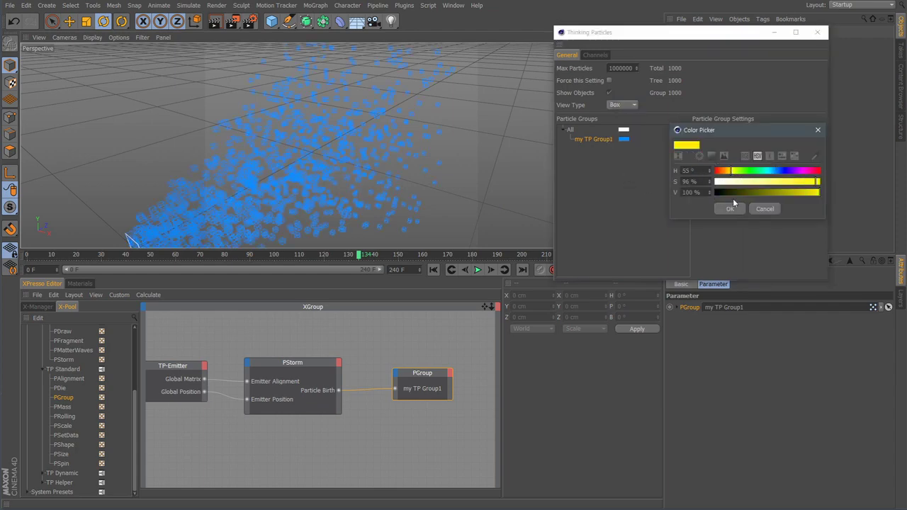
{"action": "left_click", "coordinate": [731, 206]}
Play the emission from the start to check the yellow box particles, and stop playback.
{"action": "left_click_drag", "start_coordinate": [357, 212], "coordinate": [354, 193], "text": "alt"}
{"action": "left_click", "coordinate": [434, 270]}
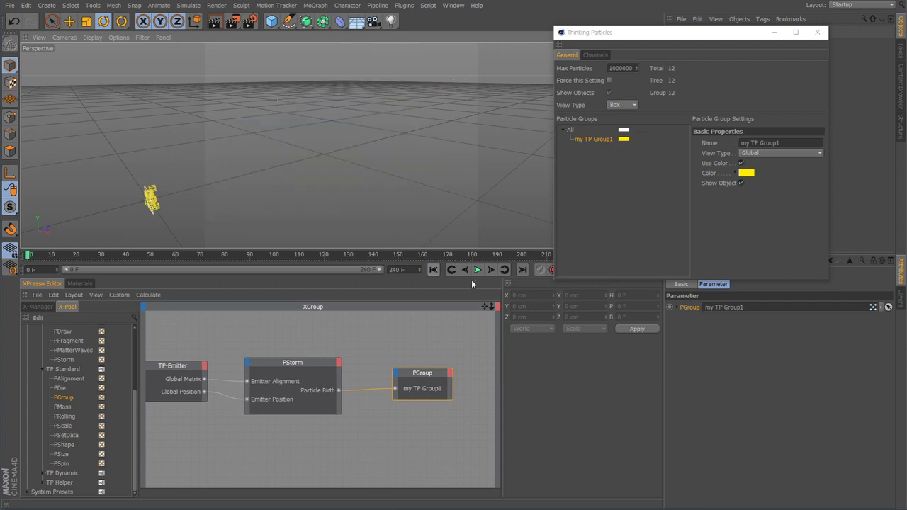
{"action": "left_click", "coordinate": [479, 272]}
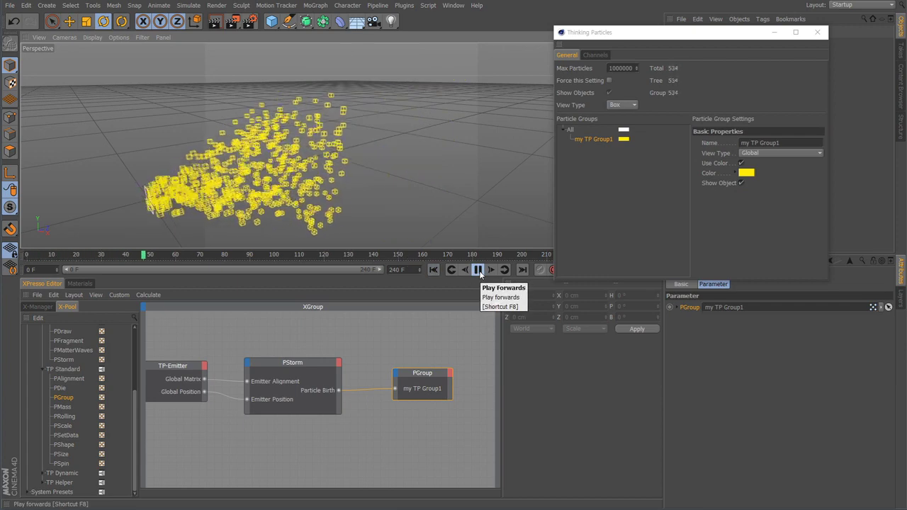
{"action": "left_click", "coordinate": [480, 272]}
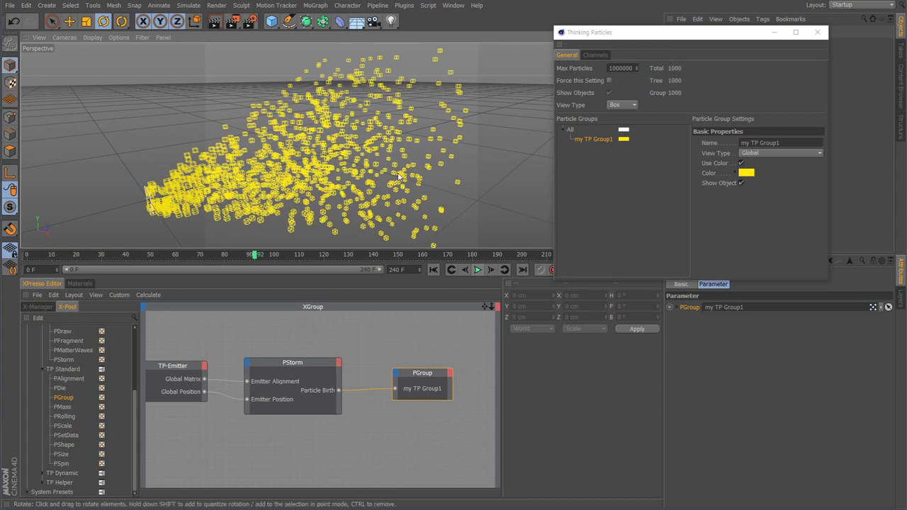
Select the PStorm node, close the Thinking Particles settings window and rewind the animation to the first frame.
{"action": "left_click_drag", "start_coordinate": [395, 185], "coordinate": [348, 190], "text": "alt"}
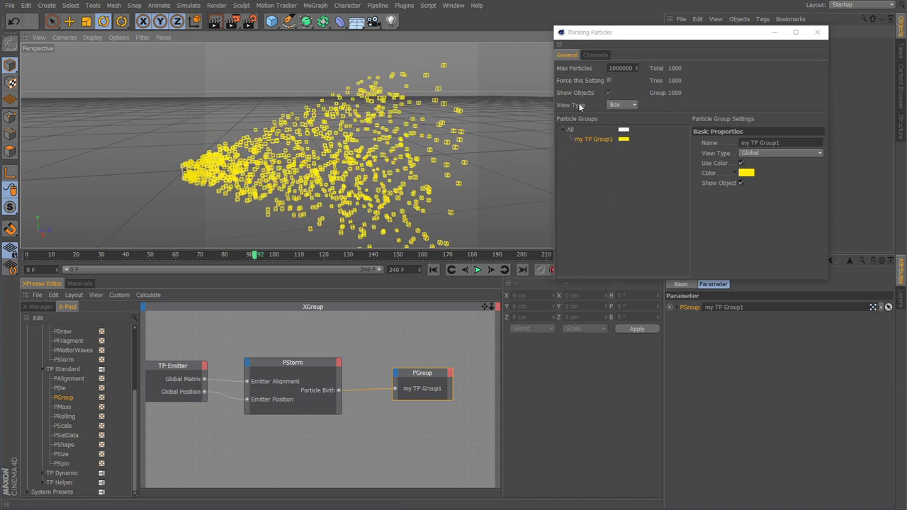
{"action": "left_click", "coordinate": [616, 105]}
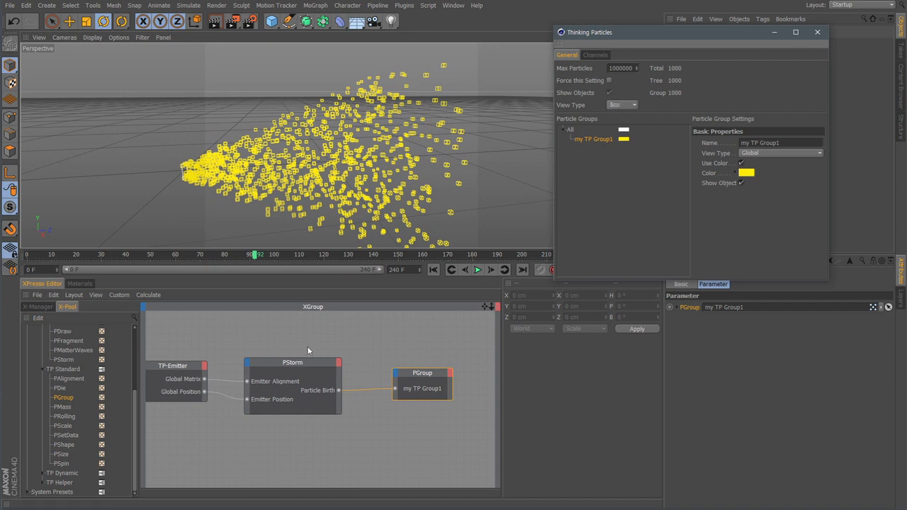
{"action": "left_click", "coordinate": [305, 365]}
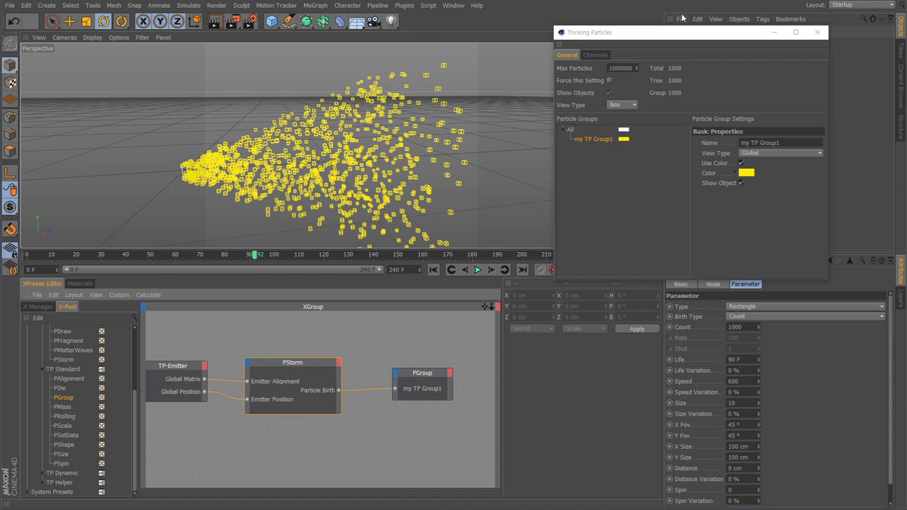
{"action": "left_click_drag", "start_coordinate": [678, 33], "coordinate": [606, 45]}
{"action": "left_click", "coordinate": [748, 47]}
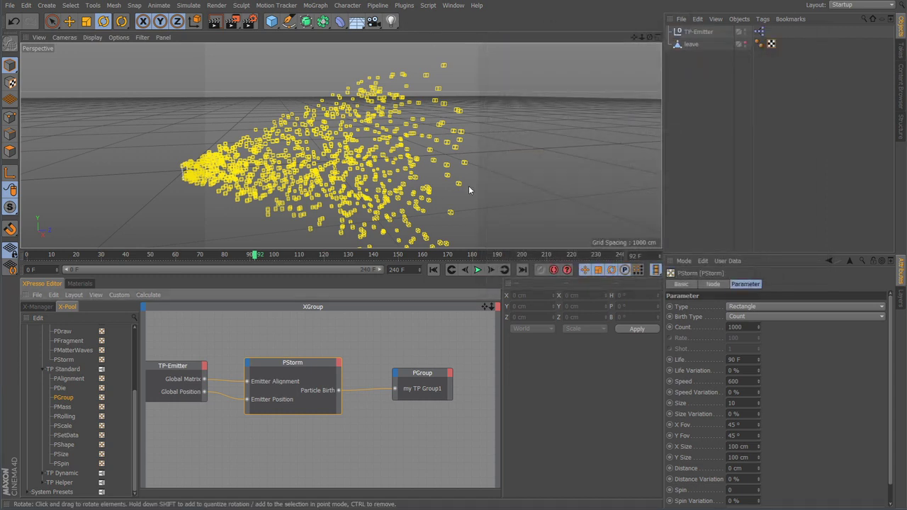
{"action": "scroll", "coordinate": [470, 190], "scroll_direction": "down", "scroll_amount": 5}
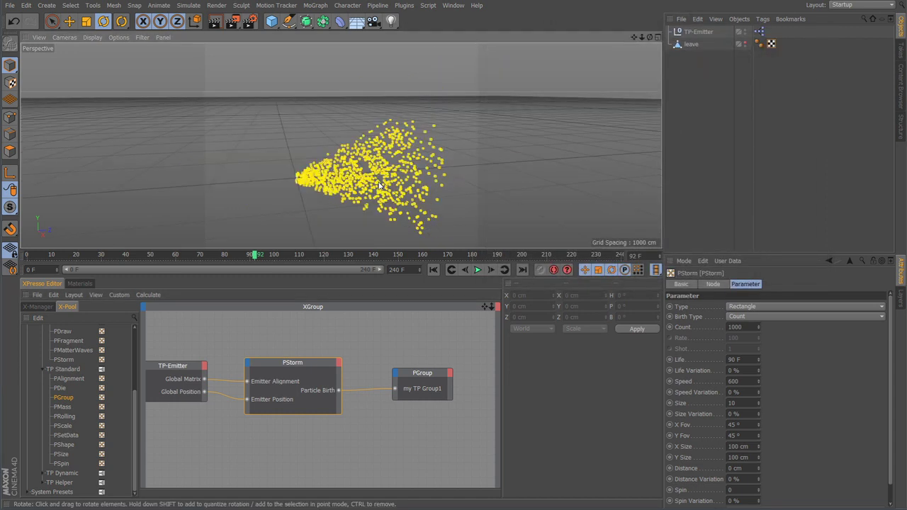
{"action": "left_click", "coordinate": [433, 269]}
{"action": "left_click_drag", "start_coordinate": [462, 224], "coordinate": [425, 224], "text": "alt"}
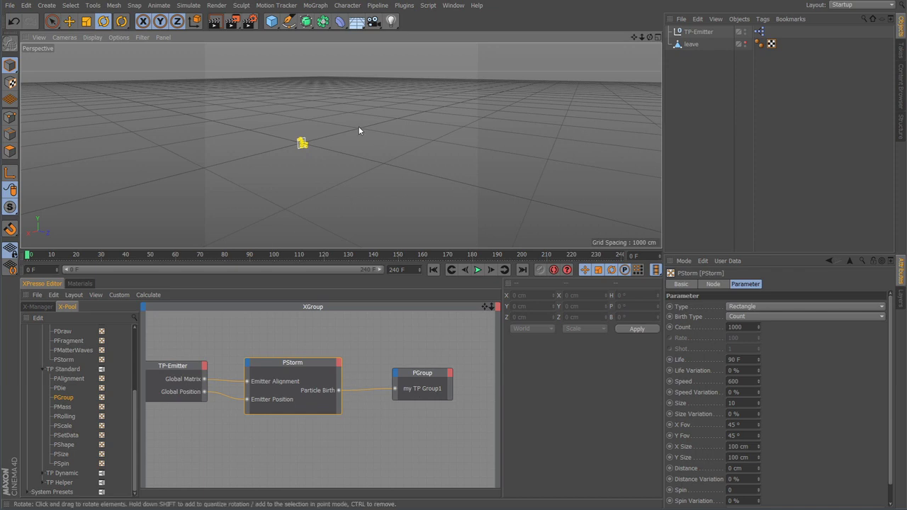
{"action": "left_click", "coordinate": [187, 5]}
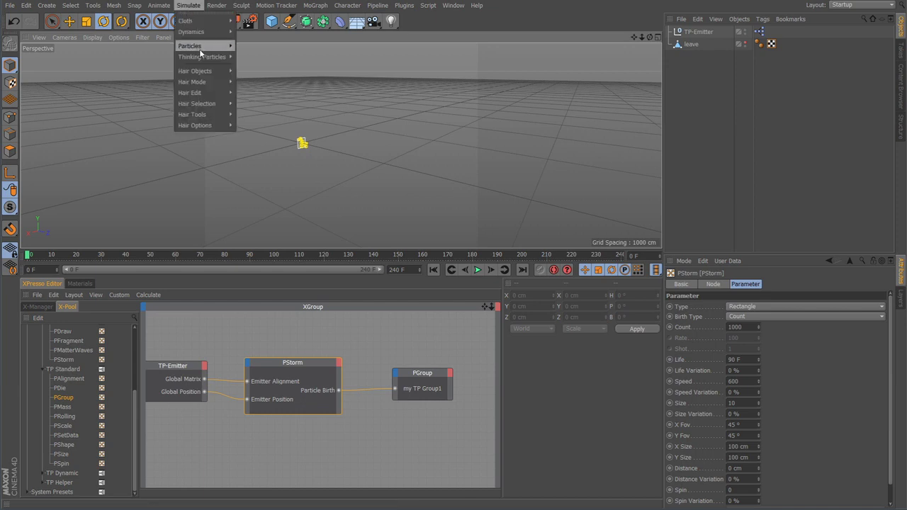
{"action": "mouse_move", "coordinate": [209, 47]}
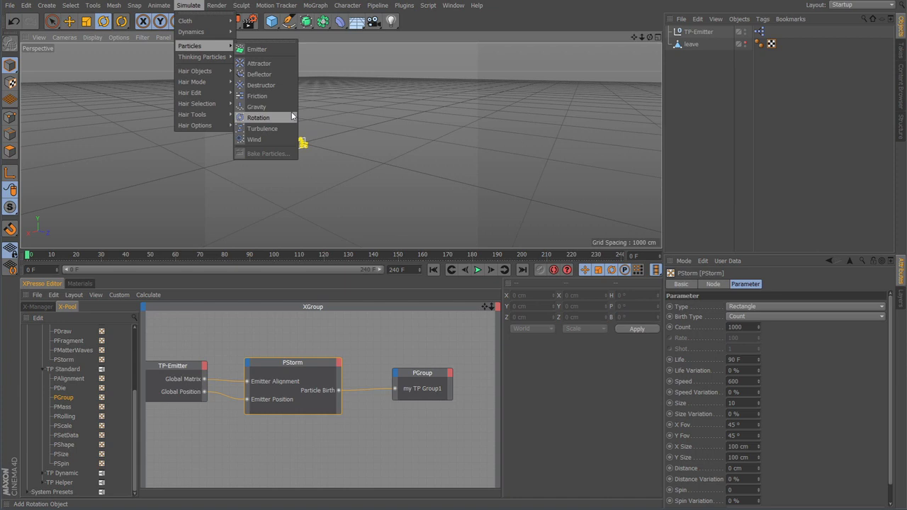
{"action": "left_click", "coordinate": [340, 456]}
Add a PGravity node from the TP Dynamic group to the XPresso graph, below the PStorm node.
{"action": "middle_click_drag", "start_coordinate": [340, 456], "coordinate": [386, 444], "text": "alt"}
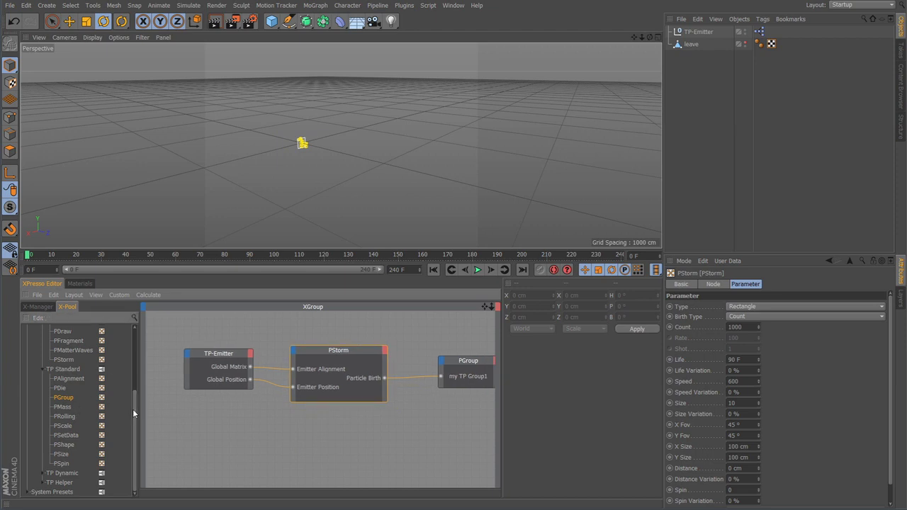
{"action": "left_click", "coordinate": [43, 473]}
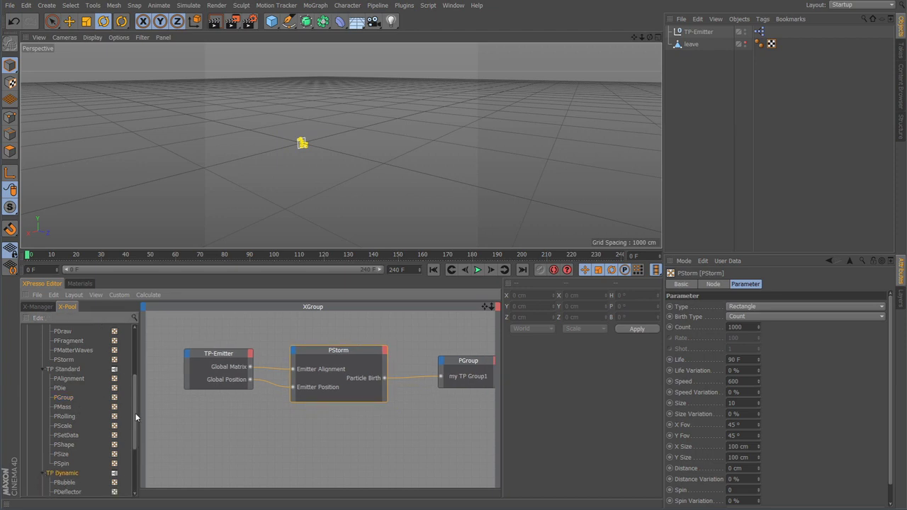
{"action": "left_click_drag", "start_coordinate": [136, 418], "coordinate": [133, 457]}
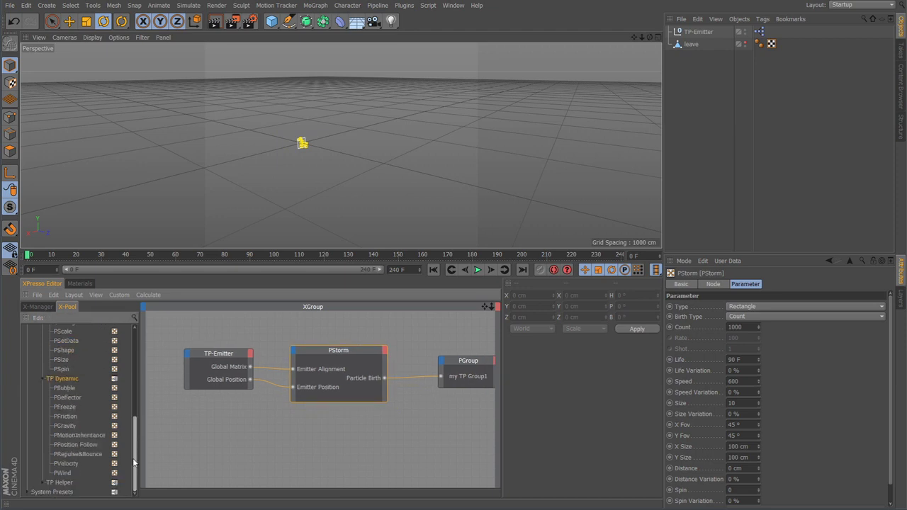
{"action": "left_click", "coordinate": [72, 427]}
{"action": "left_click_drag", "start_coordinate": [76, 430], "coordinate": [322, 436]}
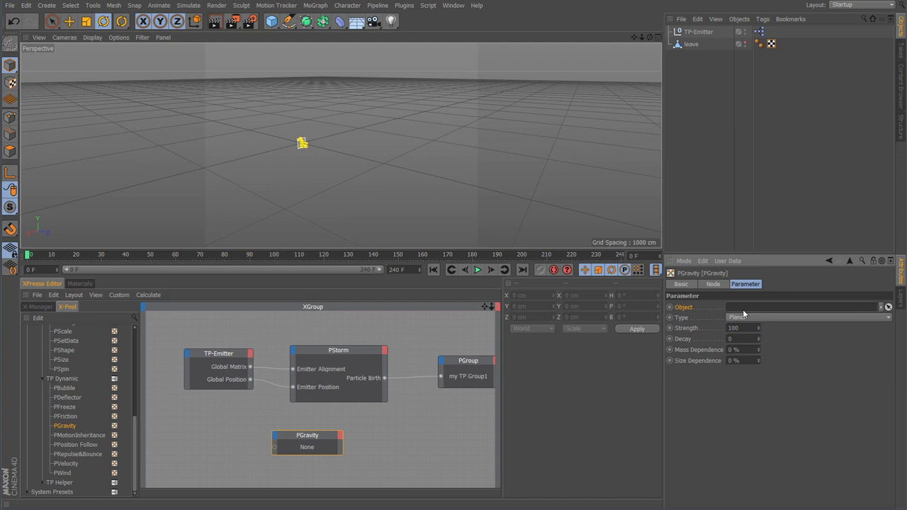
Create a null object and rename it TP-Gravity.
{"action": "left_click_drag", "start_coordinate": [271, 21], "coordinate": [308, 35]}
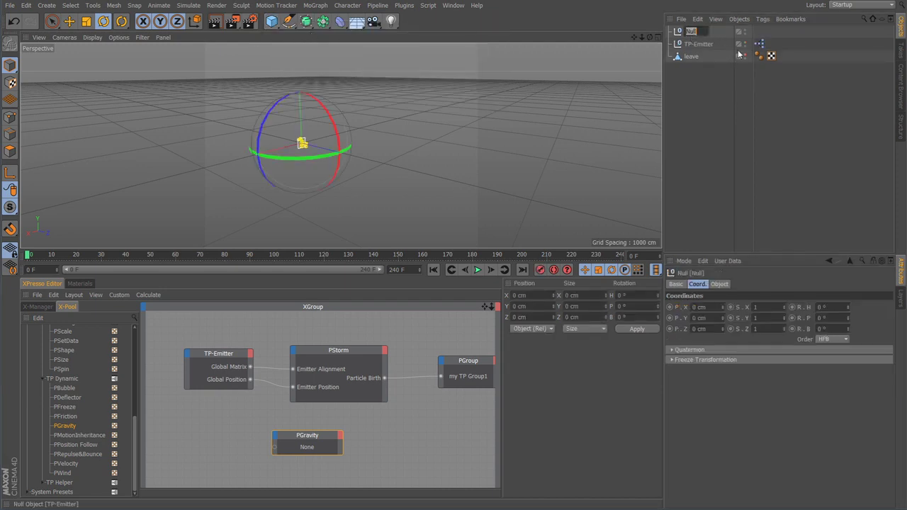
{"action": "type", "text": "T"}
{"action": "type", "text": "P"}
{"action": "type", "text": "-Gravity"}
{"action": "key", "text": "Return"}
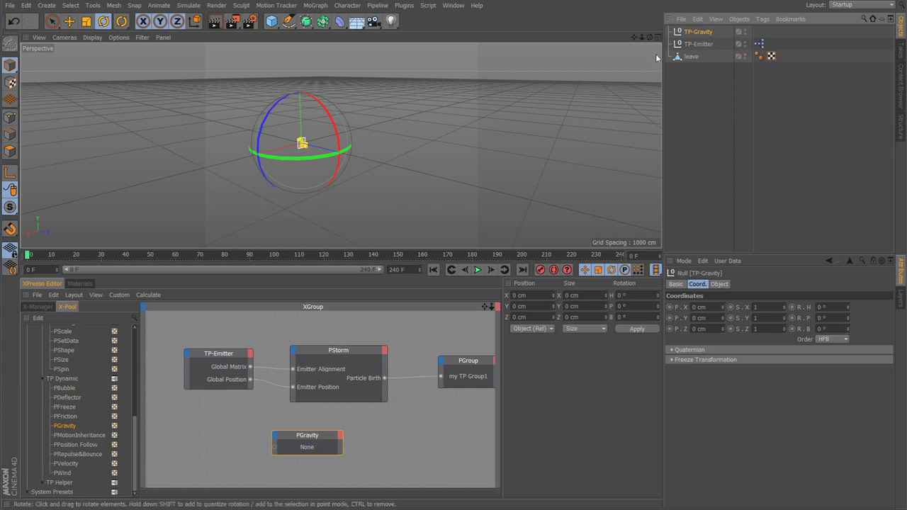
Try picking the TP-Gravity null as the PGravity node's object, and undo the assignment.
{"action": "left_click", "coordinate": [325, 442]}
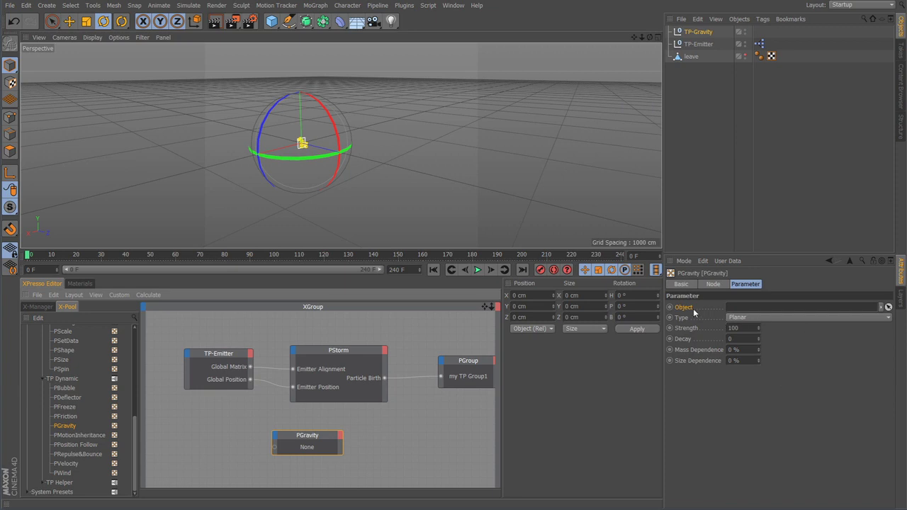
{"action": "left_click", "coordinate": [888, 307]}
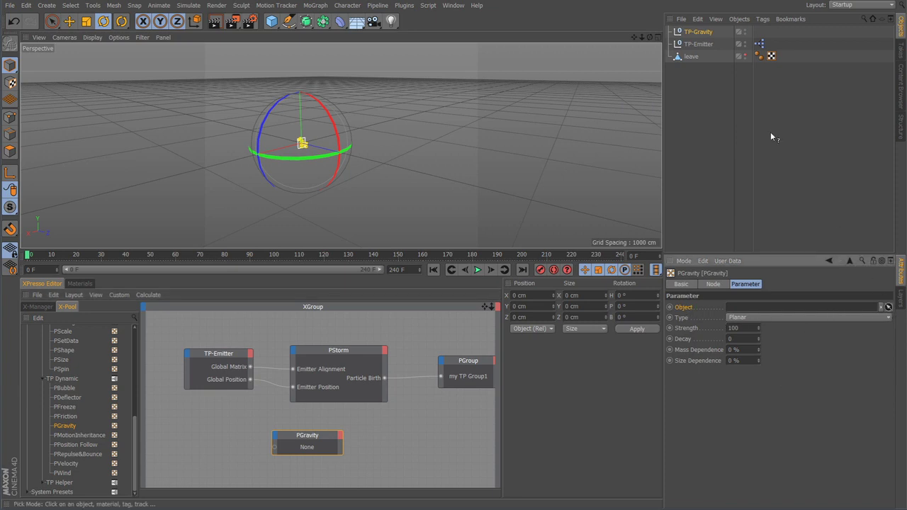
{"action": "left_click", "coordinate": [697, 32]}
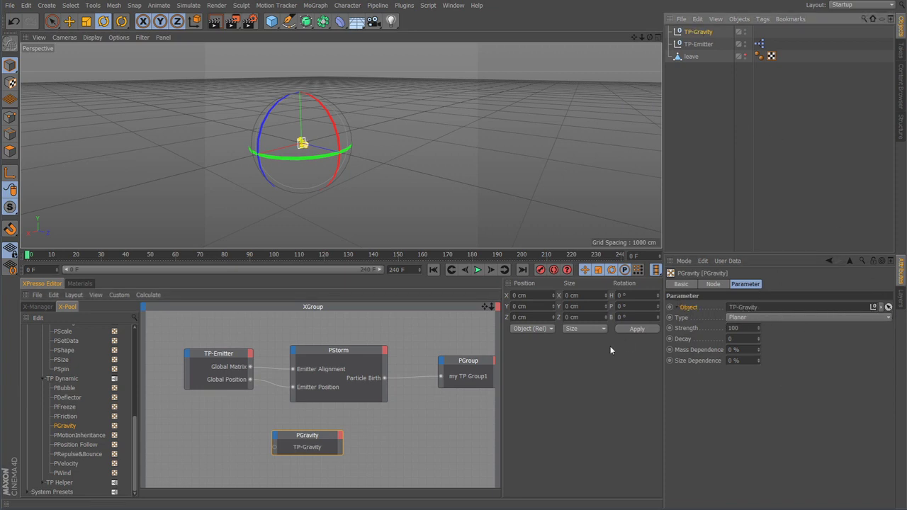
{"action": "key", "text": "ctrl+z"}
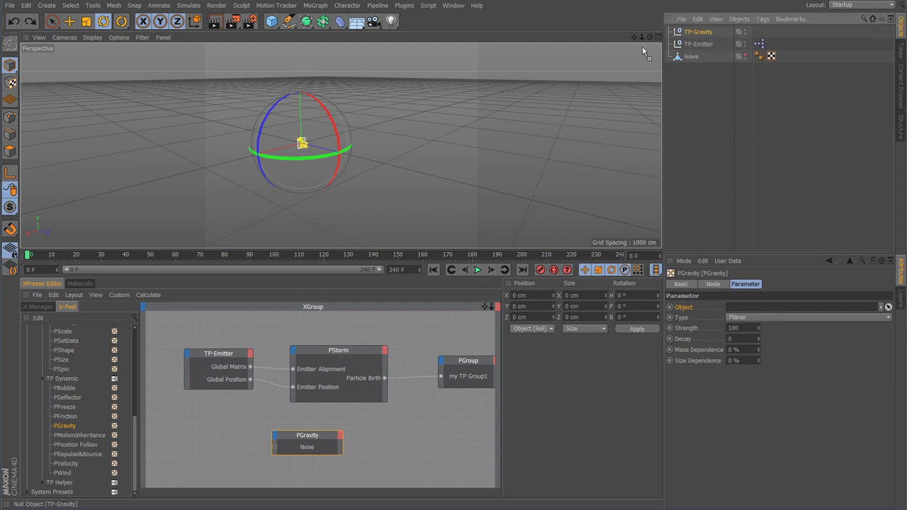
Assign the TP-Gravity null to the PGravity node as its object and reposition the node slightly in the graph.
{"action": "left_click_drag", "start_coordinate": [321, 448], "coordinate": [319, 449]}
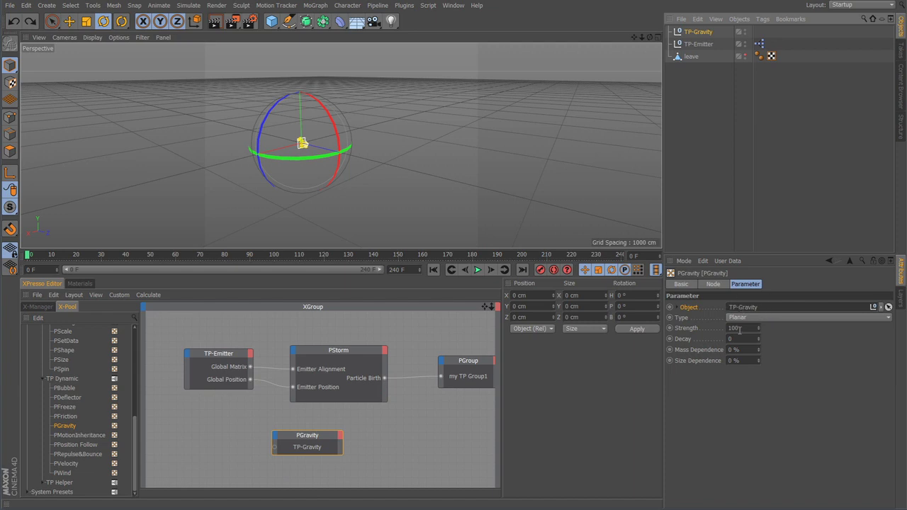
{"action": "left_click_drag", "start_coordinate": [314, 437], "coordinate": [294, 436]}
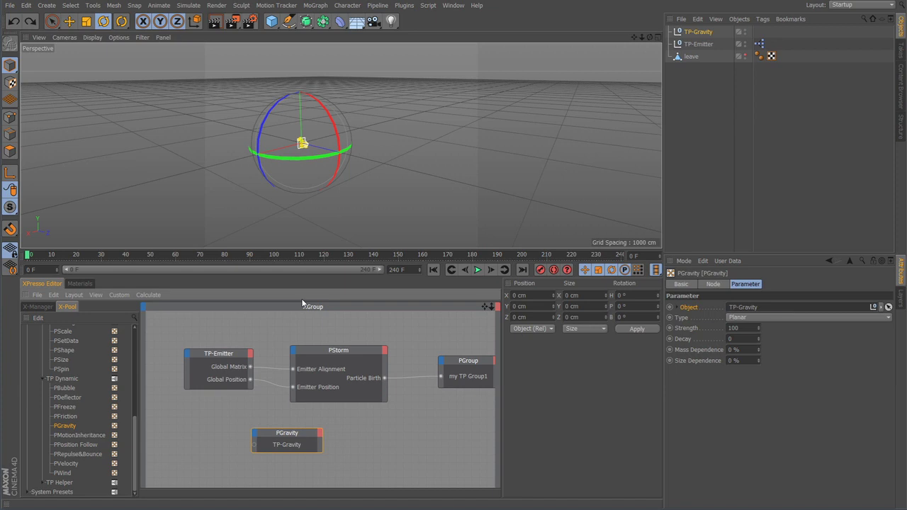
Move the TP-Gravity null in front of the emitter, about 376 cm along the Z axis.
{"action": "left_click_drag", "start_coordinate": [309, 178], "coordinate": [352, 201], "text": "alt"}
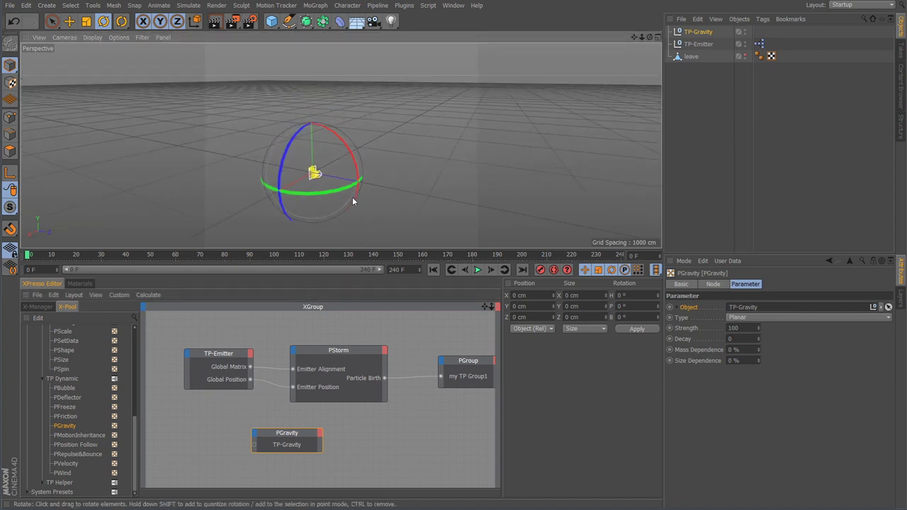
{"action": "right_click_drag", "start_coordinate": [354, 201], "coordinate": [515, 131], "text": "alt"}
{"action": "left_click", "coordinate": [704, 83]}
{"action": "left_click", "coordinate": [695, 33]}
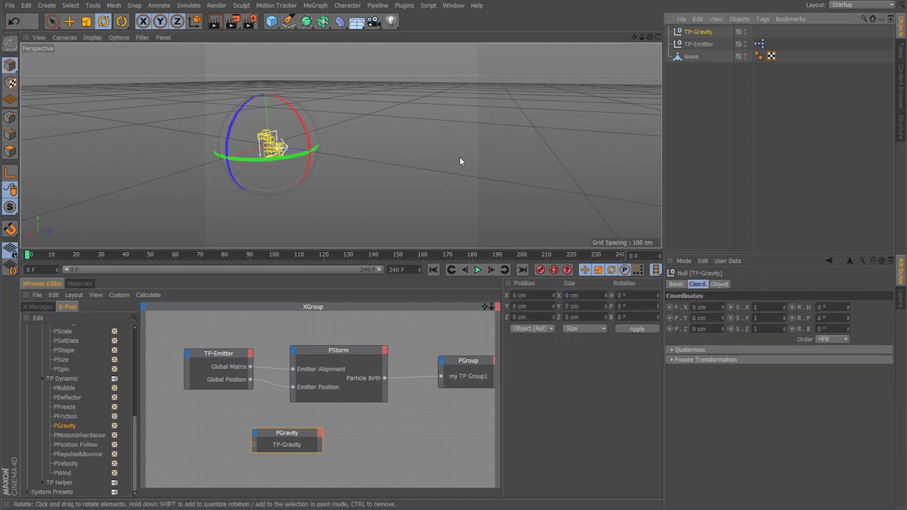
{"action": "left_click_drag", "start_coordinate": [459, 161], "coordinate": [488, 175], "text": "alt"}
{"action": "key", "text": "e"}
{"action": "left_click_drag", "start_coordinate": [432, 205], "coordinate": [408, 201], "text": "alt"}
{"action": "right_click_drag", "start_coordinate": [366, 201], "coordinate": [340, 199], "text": "alt"}
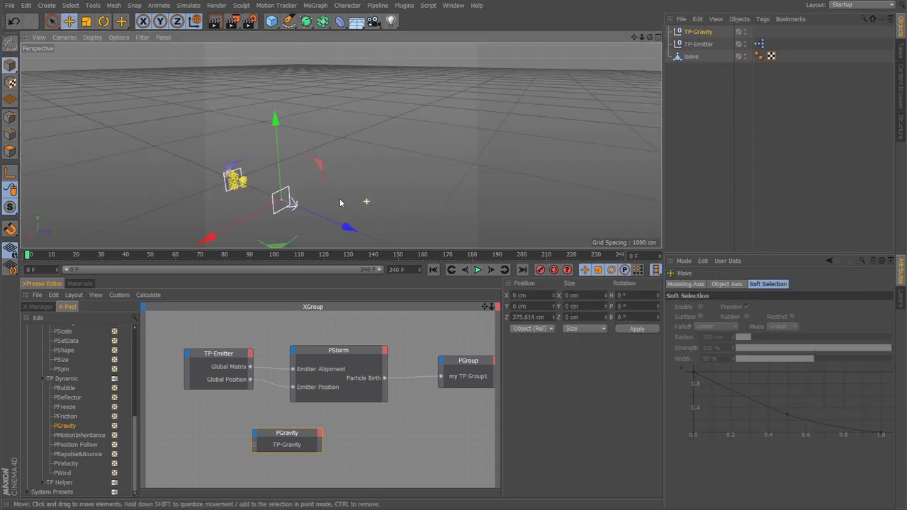
{"action": "left_click_drag", "start_coordinate": [339, 198], "coordinate": [389, 195], "text": "alt"}
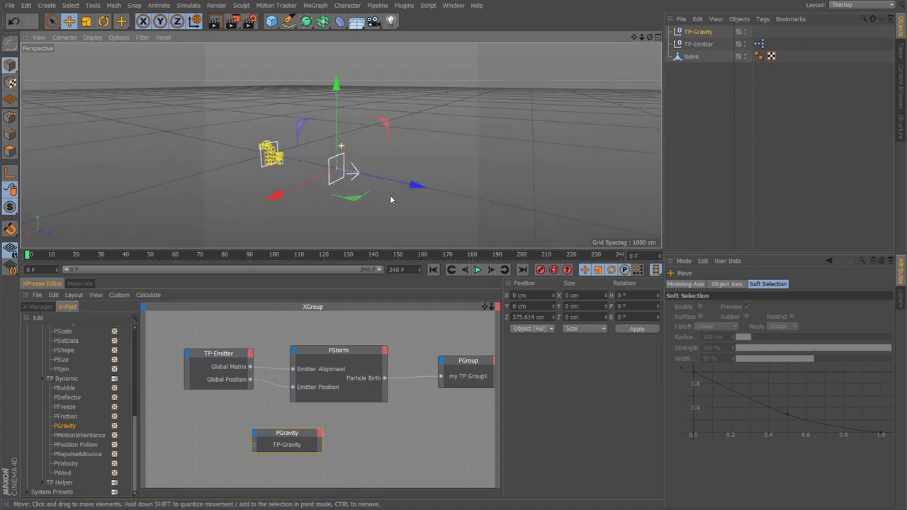
{"action": "right_click_drag", "start_coordinate": [368, 184], "coordinate": [401, 191], "text": "alt"}
Rotate the TP-Gravity null to a pitch of -90° so that its arrow points straight down.
{"action": "left_click", "coordinate": [375, 200]}
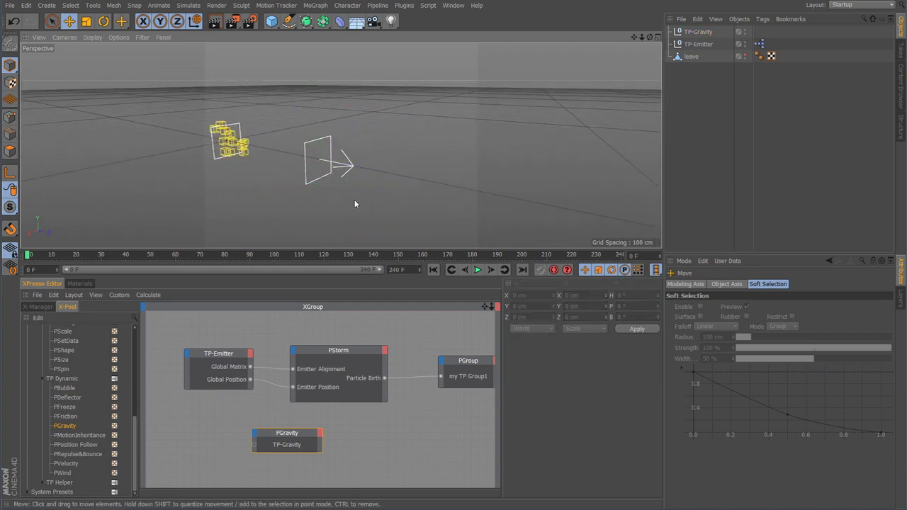
{"action": "left_click_drag", "start_coordinate": [339, 184], "coordinate": [356, 199], "text": "alt"}
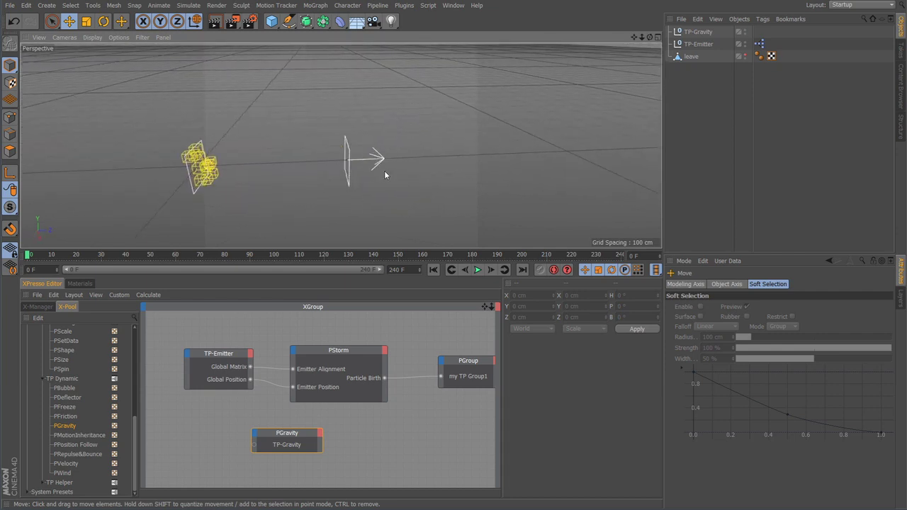
{"action": "left_click", "coordinate": [359, 190]}
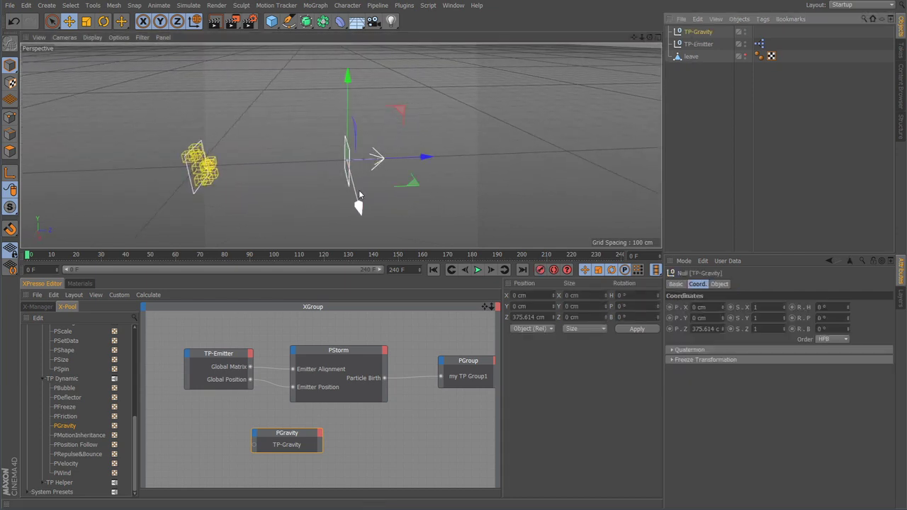
{"action": "key", "text": "r"}
{"action": "left_click", "coordinate": [333, 115]}
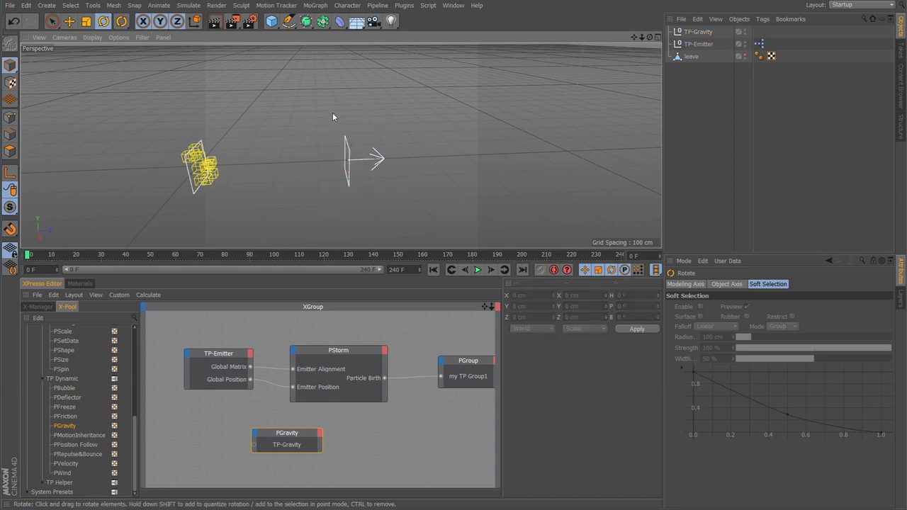
{"action": "left_click", "coordinate": [350, 149]}
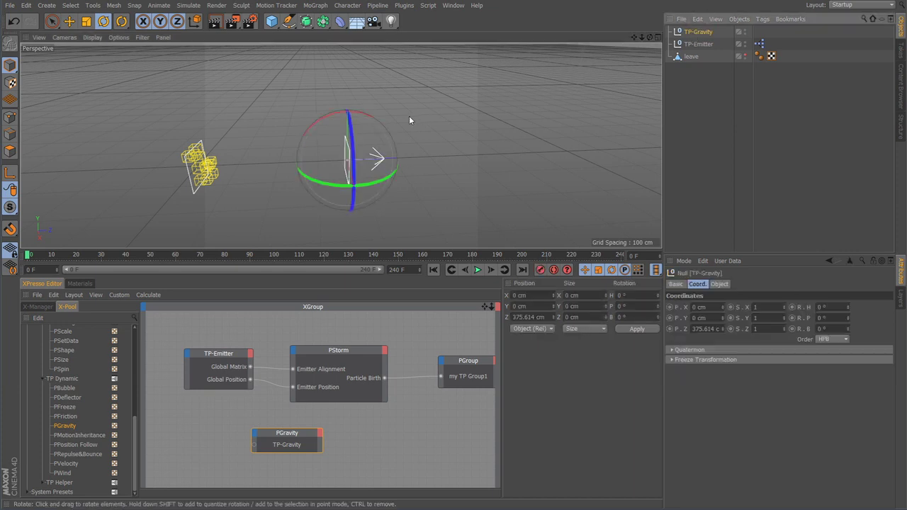
{"action": "left_click_drag", "start_coordinate": [333, 114], "coordinate": [419, 141]}
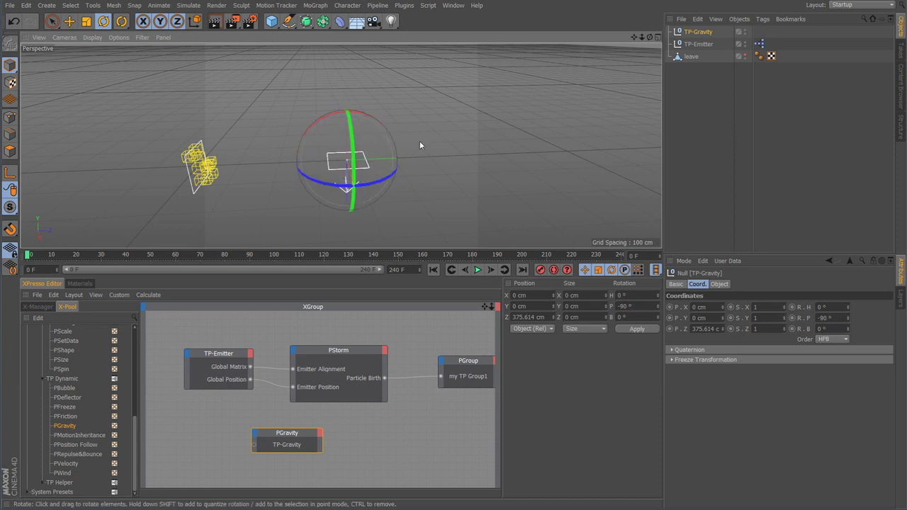
{"action": "mouse_move", "coordinate": [414, 206]}
{"action": "left_mouse_down", "text": "alt"}
{"action": "mouse_move", "coordinate": [338, 205]}
{"action": "mouse_move", "coordinate": [395, 206]}
{"action": "mouse_move", "coordinate": [387, 201]}
{"action": "mouse_move", "coordinate": [407, 217]}
{"action": "left_mouse_up", "text": "alt"}
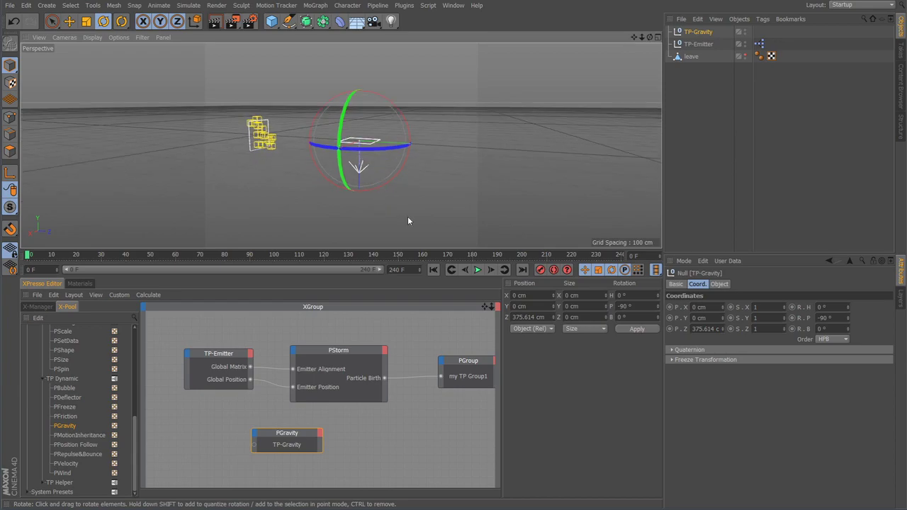
Play the emission to check how the particles react to the gravity setup, stop playback and rewind to the first frame.
{"action": "left_click", "coordinate": [477, 270]}
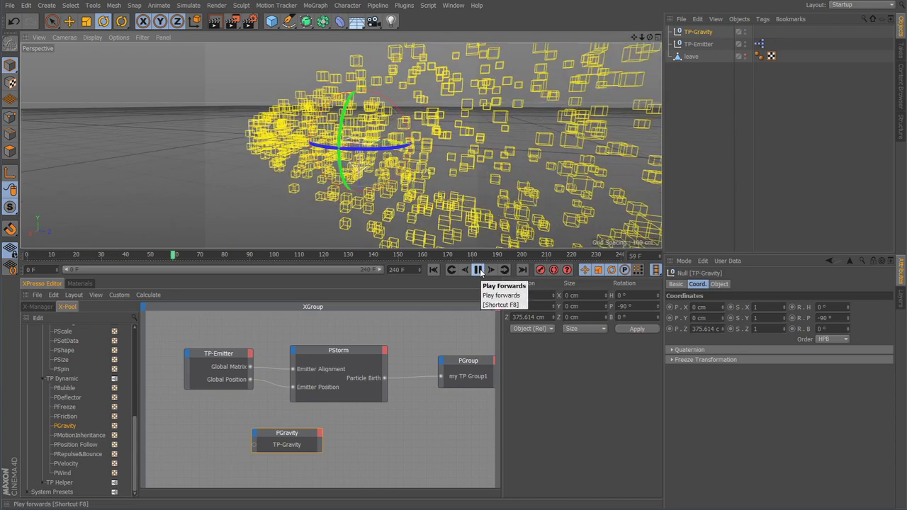
{"action": "left_click", "coordinate": [478, 270]}
{"action": "mouse_move", "coordinate": [275, 439]}
{"action": "left_mouse_down"}
{"action": "mouse_move", "coordinate": [242, 434]}
{"action": "mouse_move", "coordinate": [280, 439]}
{"action": "mouse_move", "coordinate": [270, 442]}
{"action": "left_mouse_up"}
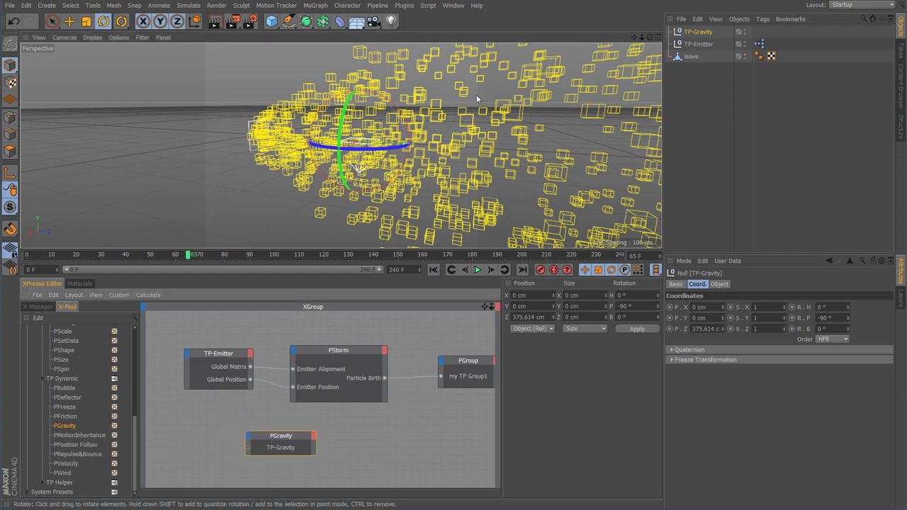
{"action": "left_click_drag", "start_coordinate": [420, 166], "coordinate": [453, 205], "text": "alt"}
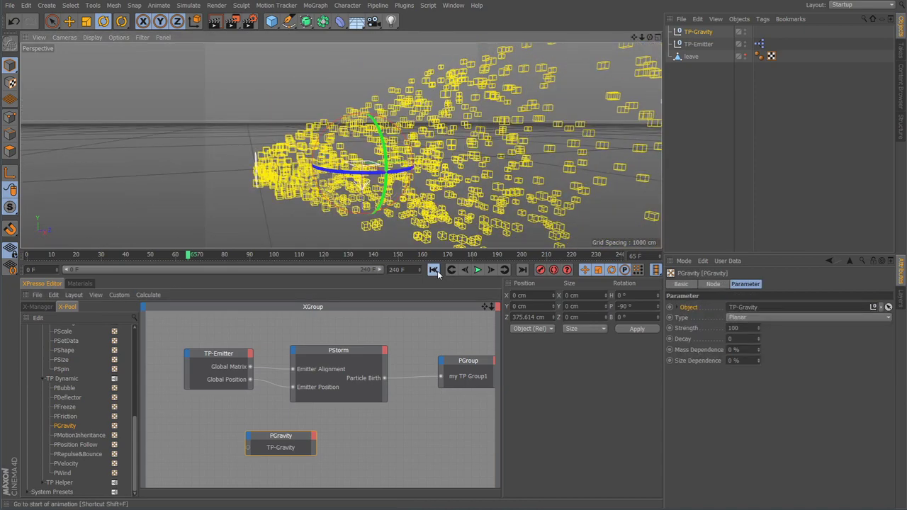
{"action": "left_click", "coordinate": [434, 269]}
{"action": "scroll", "coordinate": [394, 204], "scroll_direction": "up", "scroll_amount": 4}
{"action": "middle_click_drag", "start_coordinate": [394, 204], "coordinate": [411, 208], "text": "alt"}
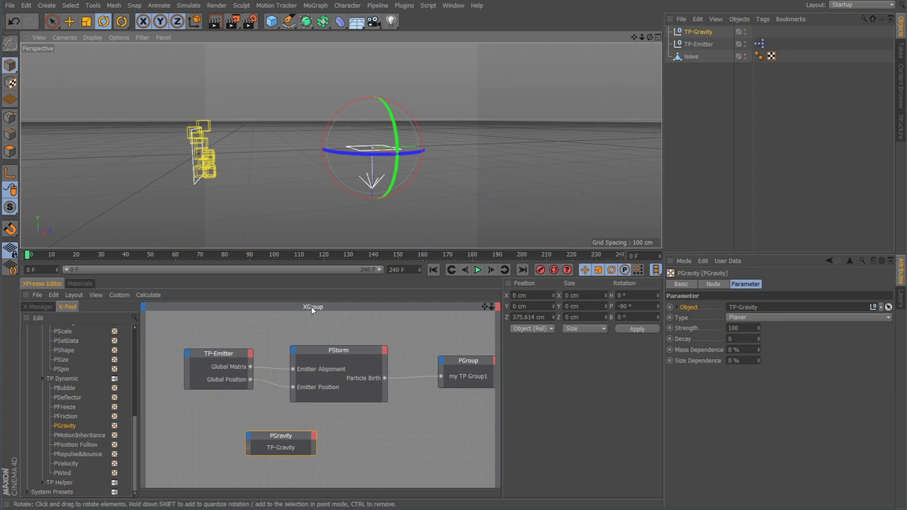
Rearrange the graph by raising the PStorm node slightly and moving the PGravity node into the space beneath PStorm and PGroup.
{"action": "left_click_drag", "start_coordinate": [338, 352], "coordinate": [335, 344]}
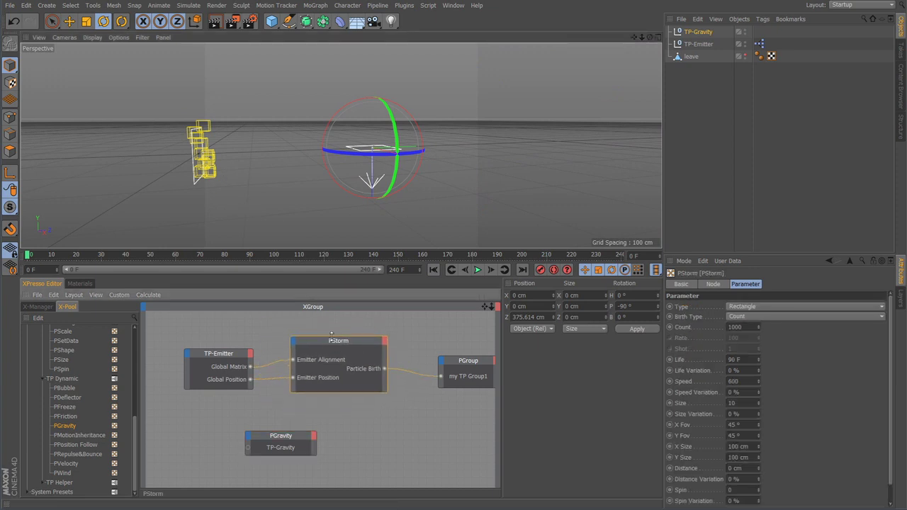
{"action": "left_click", "coordinate": [293, 442]}
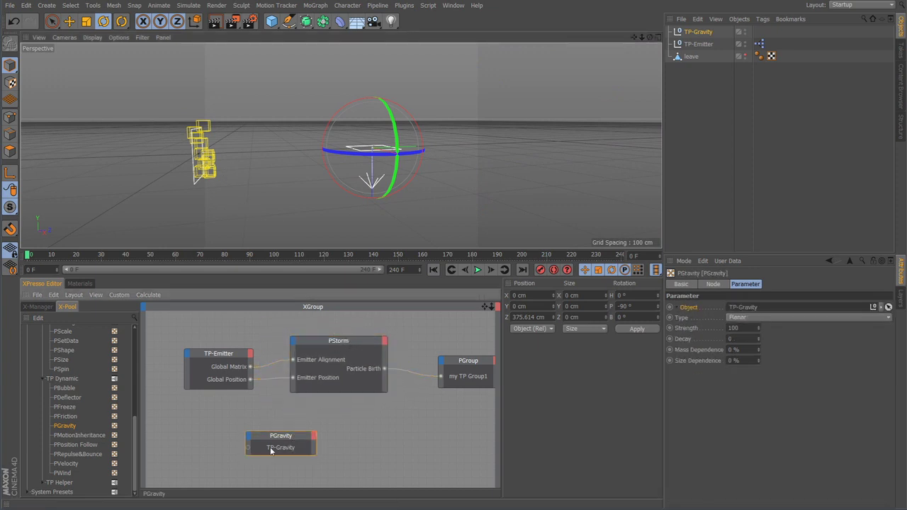
{"action": "left_click_drag", "start_coordinate": [256, 443], "coordinate": [402, 446]}
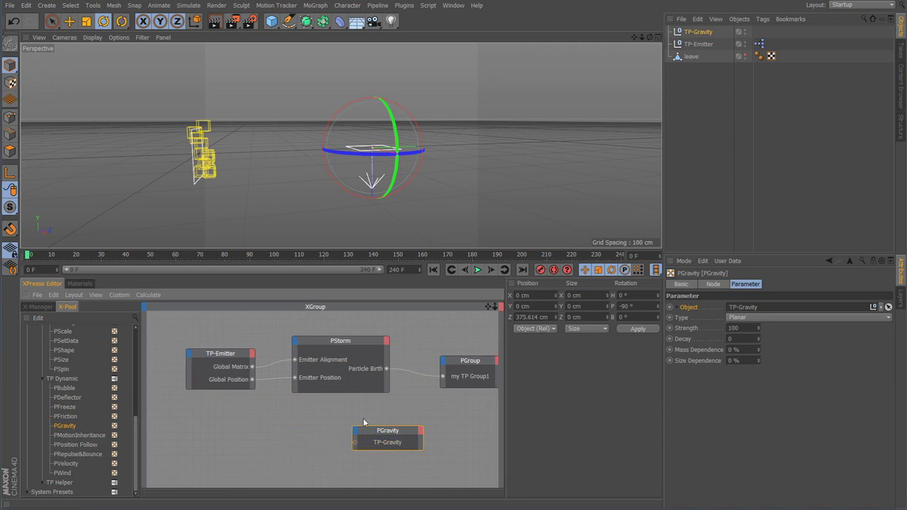
{"action": "left_click", "coordinate": [459, 376]}
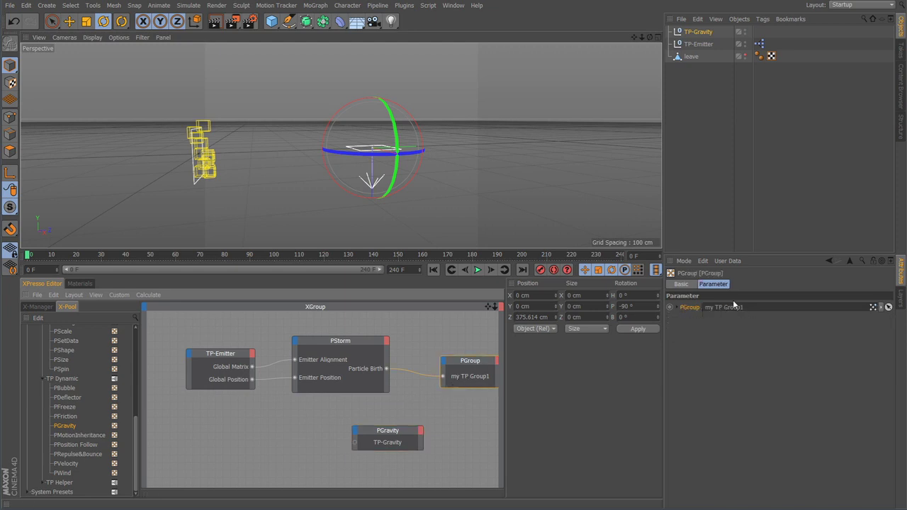
{"action": "left_click", "coordinate": [340, 343]}
{"action": "left_click", "coordinate": [464, 372]}
Add a P Pass node from the TP Initiator presets to the graph, below the TP-Emitter node.
{"action": "left_click_drag", "start_coordinate": [136, 428], "coordinate": [136, 360]}
{"action": "left_click", "coordinate": [43, 343]}
{"action": "left_click", "coordinate": [43, 344]}
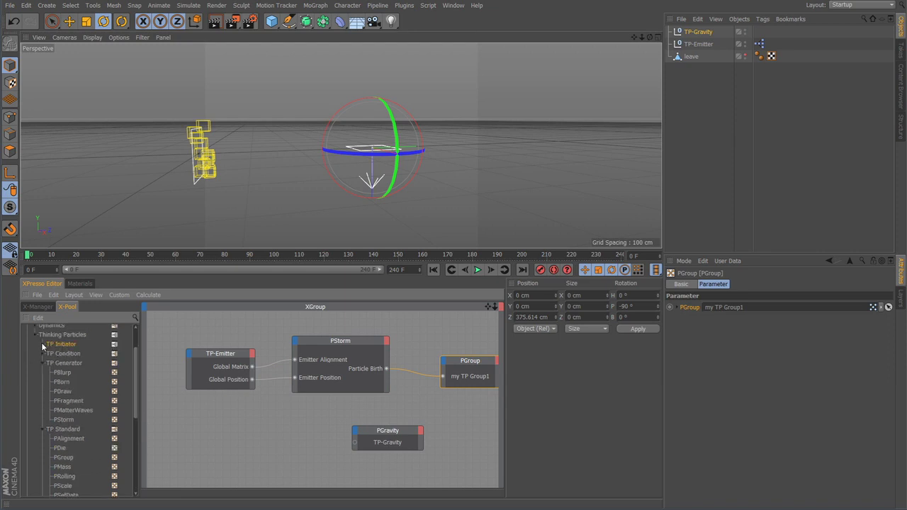
{"action": "left_click", "coordinate": [43, 344]}
{"action": "left_click_drag", "start_coordinate": [67, 354], "coordinate": [248, 427]}
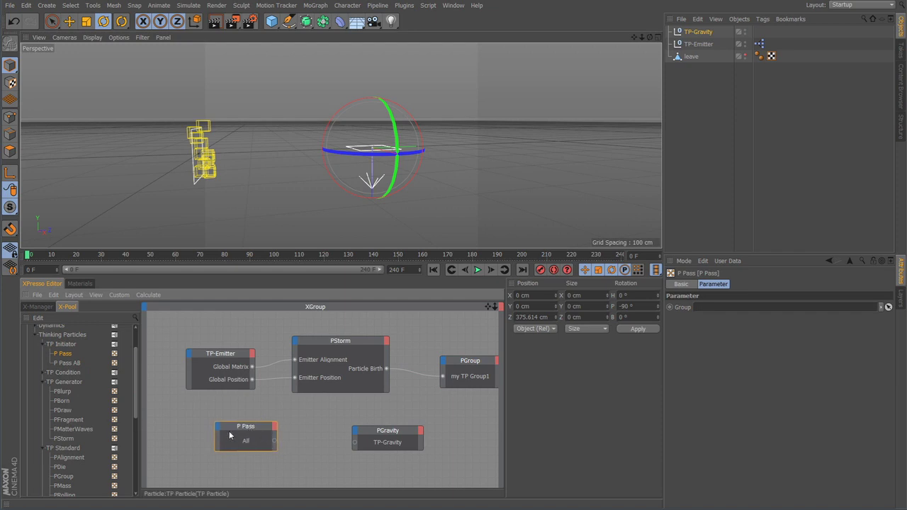
Open the Thinking Particles settings, place the window clear of the node parameters, and select the group my TP Group1.
{"action": "left_click", "coordinate": [198, 7]}
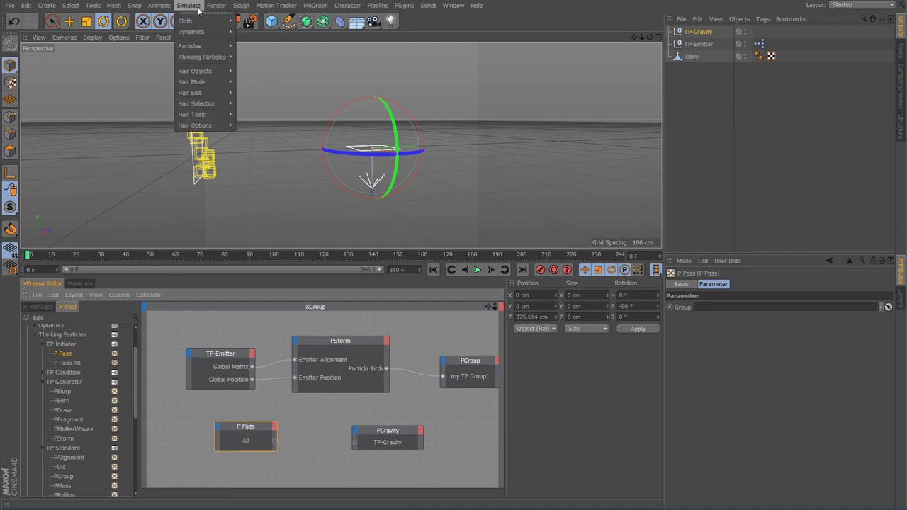
{"action": "left_click", "coordinate": [283, 58]}
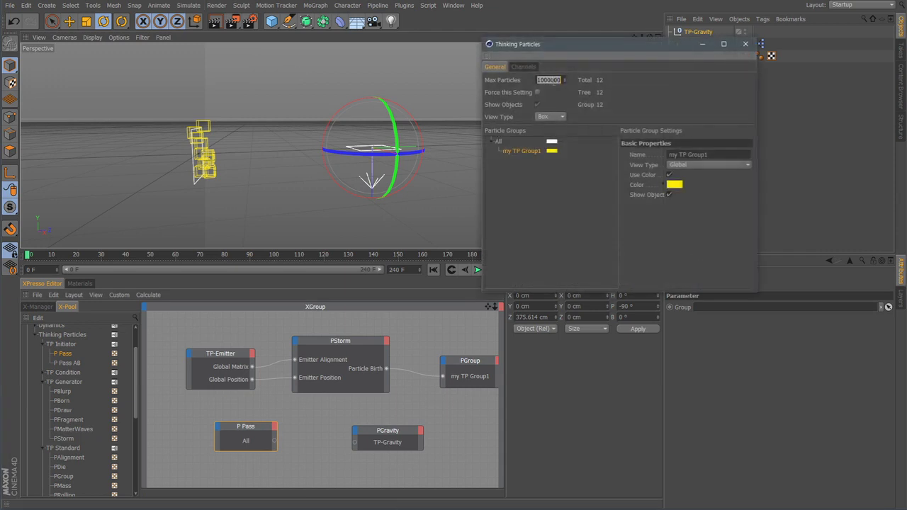
{"action": "left_click_drag", "start_coordinate": [558, 48], "coordinate": [626, 40]}
{"action": "left_click", "coordinate": [577, 145]}
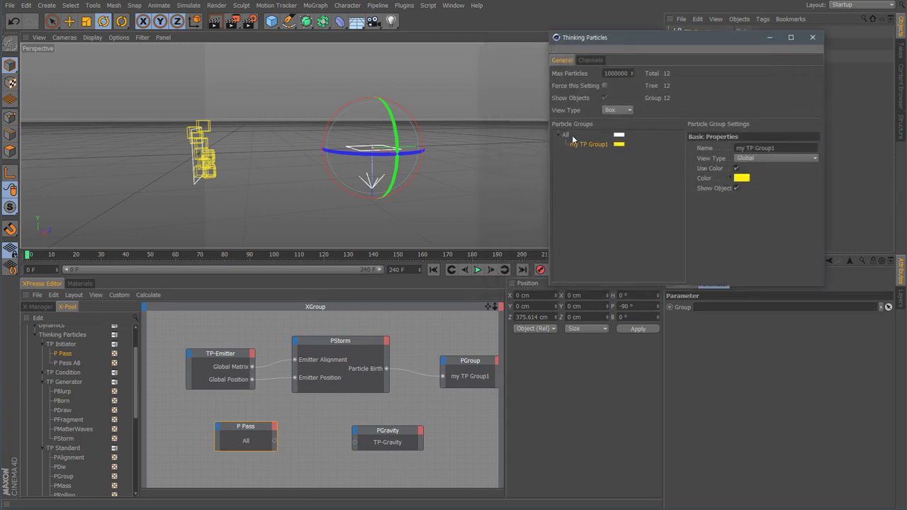
{"action": "left_click", "coordinate": [566, 134]}
{"action": "mouse_move", "coordinate": [248, 427]}
{"action": "left_mouse_down"}
{"action": "mouse_move", "coordinate": [219, 449]}
{"action": "mouse_move", "coordinate": [209, 413]}
{"action": "mouse_move", "coordinate": [255, 416]}
{"action": "mouse_move", "coordinate": [241, 426]}
{"action": "mouse_move", "coordinate": [254, 423]}
{"action": "left_mouse_up"}
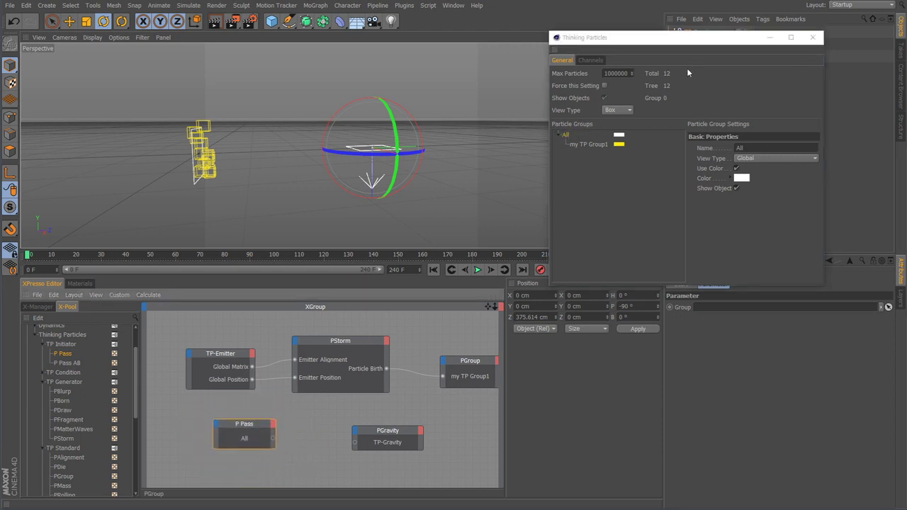
{"action": "left_click_drag", "start_coordinate": [676, 39], "coordinate": [653, 24]}
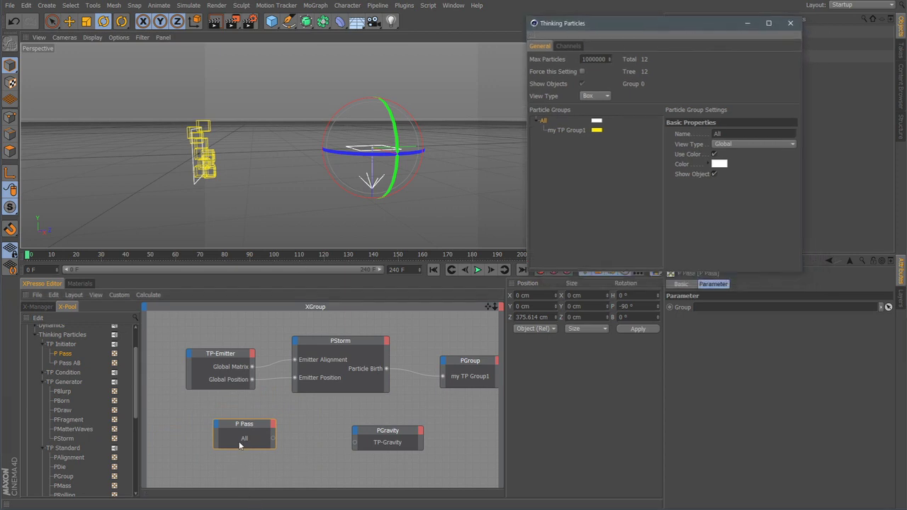
{"action": "left_click", "coordinate": [569, 129]}
{"action": "left_click_drag", "start_coordinate": [249, 425], "coordinate": [248, 427]}
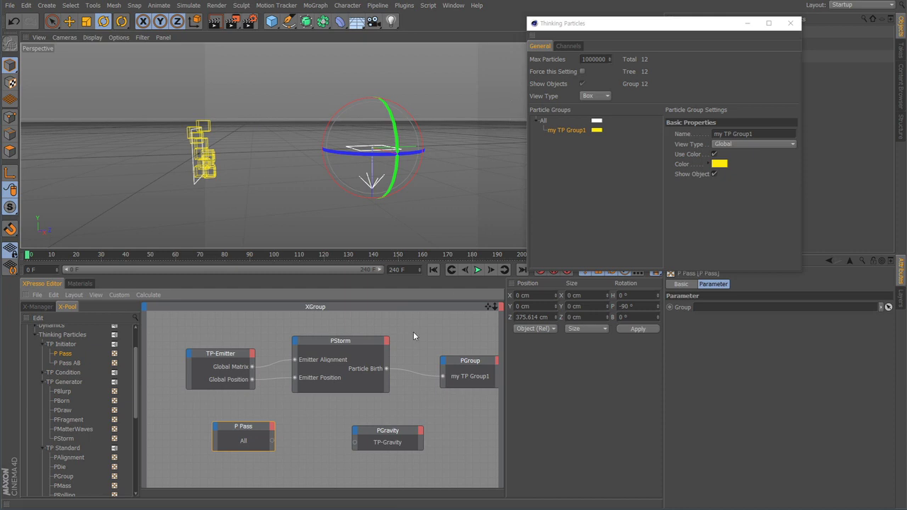
Nudge the PGravity node down slightly and move the PGroup node closer to PStorm.
{"action": "left_click", "coordinate": [329, 346]}
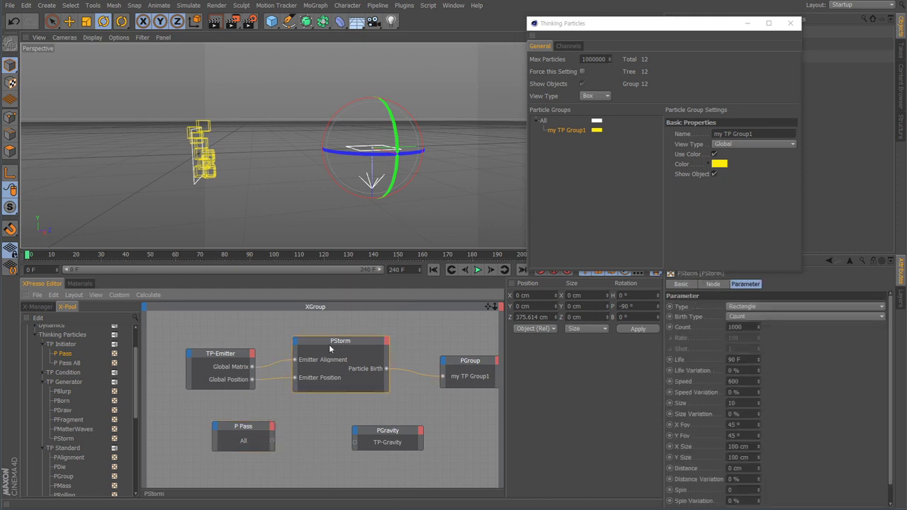
{"action": "left_click", "coordinate": [381, 434]}
{"action": "left_click_drag", "start_coordinate": [384, 432], "coordinate": [385, 434]}
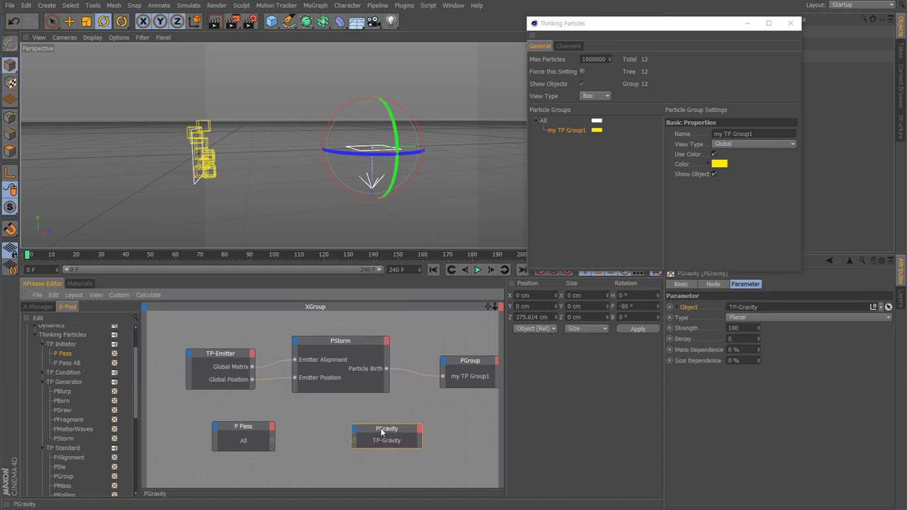
{"action": "left_click", "coordinate": [340, 342]}
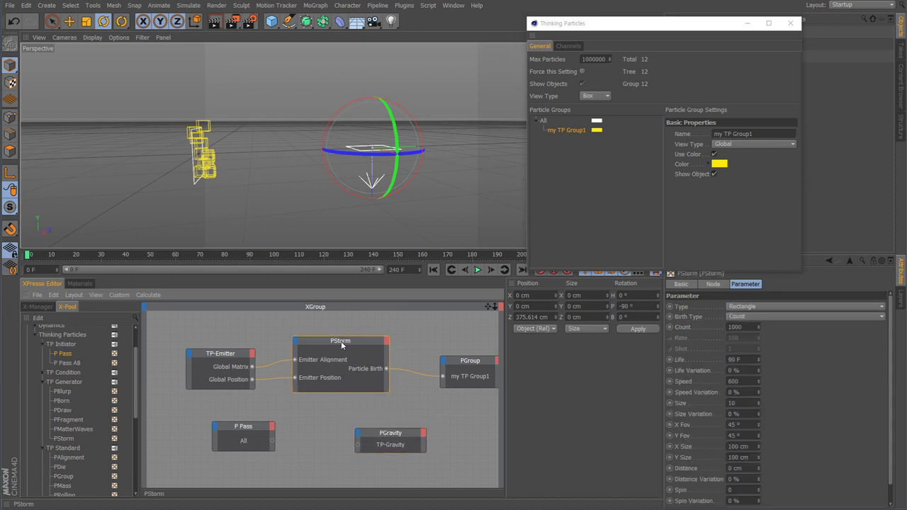
{"action": "left_click", "coordinate": [471, 363]}
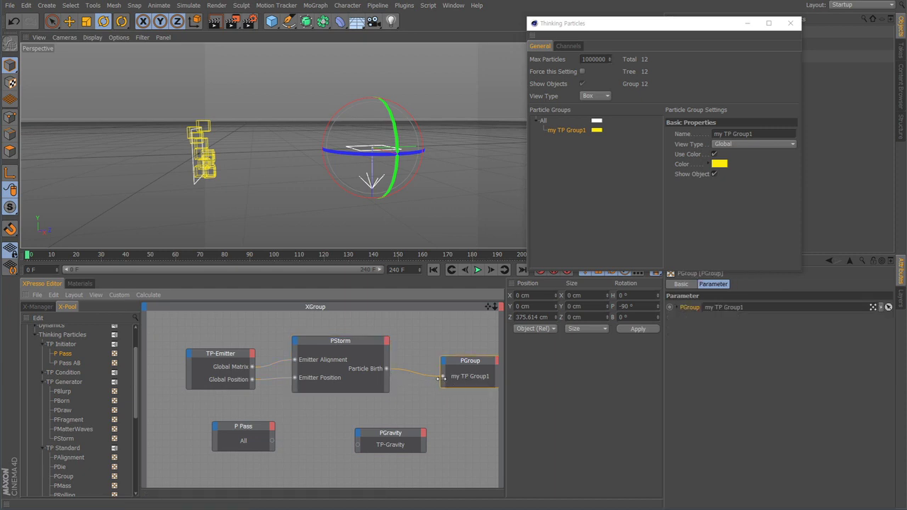
{"action": "left_click_drag", "start_coordinate": [464, 362], "coordinate": [450, 360]}
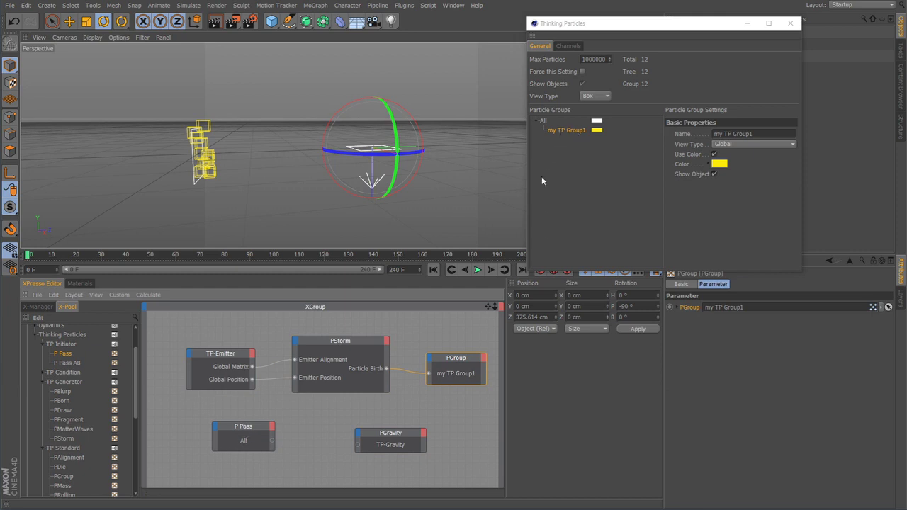
Assign my TP Group1 as the P Pass node's group and close the Thinking Particles settings.
{"action": "left_click", "coordinate": [243, 440]}
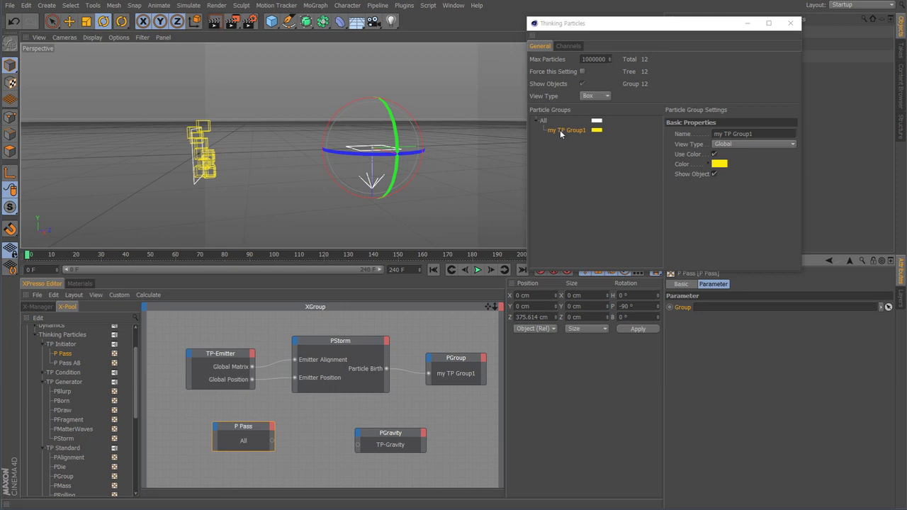
{"action": "left_click_drag", "start_coordinate": [559, 130], "coordinate": [721, 307]}
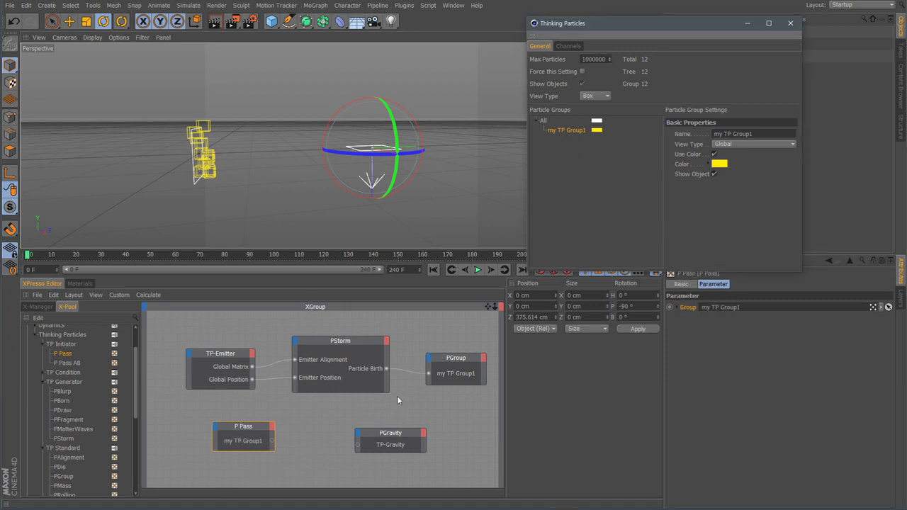
{"action": "key", "text": "ctrl+z"}
{"action": "left_click", "coordinate": [566, 130]}
{"action": "left_click", "coordinate": [793, 26]}
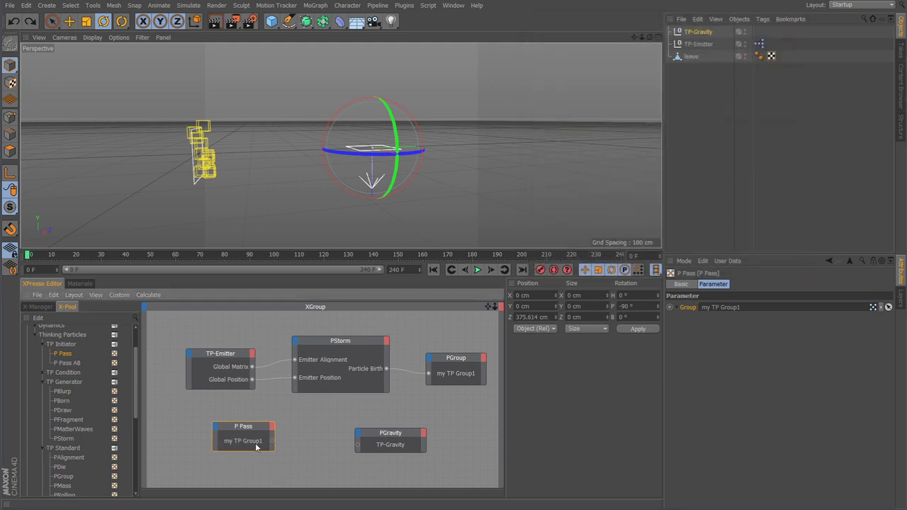
Connect the P Pass particle output to the PGravity input and shift PGravity closer to P Pass.
{"action": "left_click", "coordinate": [354, 341]}
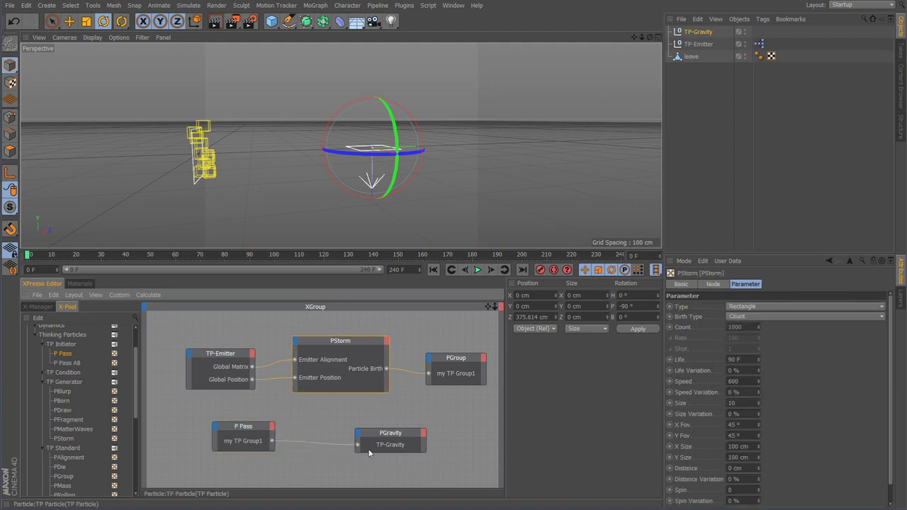
{"action": "left_click_drag", "start_coordinate": [387, 430], "coordinate": [373, 426]}
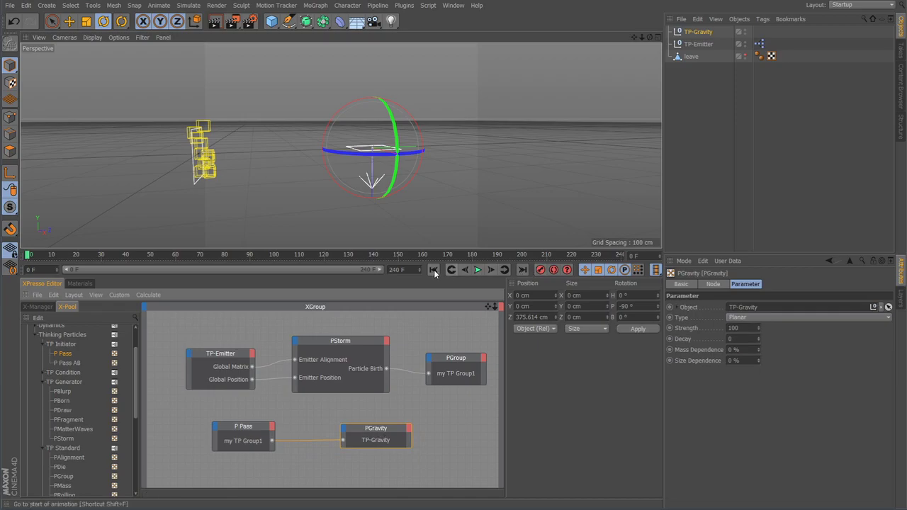
Play the emission and check from a wider view how gravity bends the particle stream, then stop and rewind to the first frame.
{"action": "left_click", "coordinate": [478, 269]}
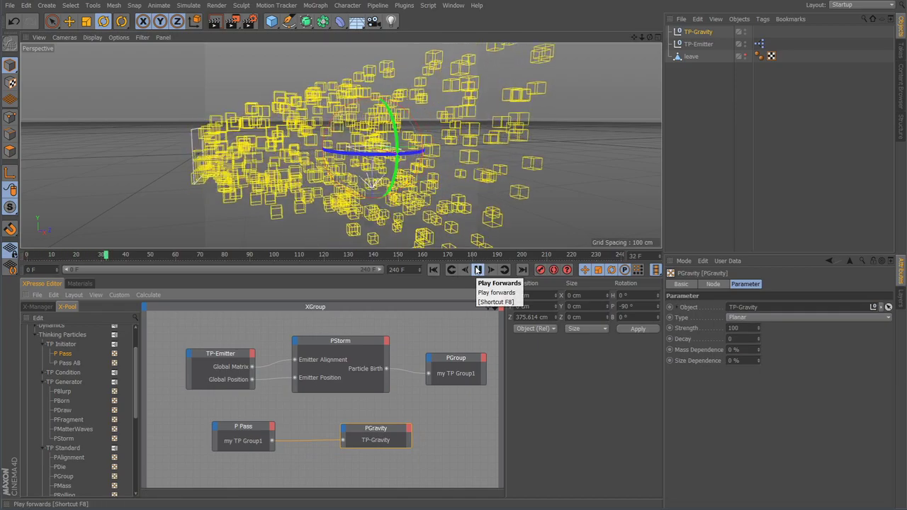
{"action": "right_click_drag", "start_coordinate": [494, 183], "coordinate": [347, 196], "text": "alt"}
{"action": "middle_click_drag", "start_coordinate": [524, 212], "coordinate": [373, 178], "text": "alt"}
{"action": "left_click_drag", "start_coordinate": [373, 178], "coordinate": [334, 184], "text": "alt"}
{"action": "right_click_drag", "start_coordinate": [334, 183], "coordinate": [384, 186], "text": "alt"}
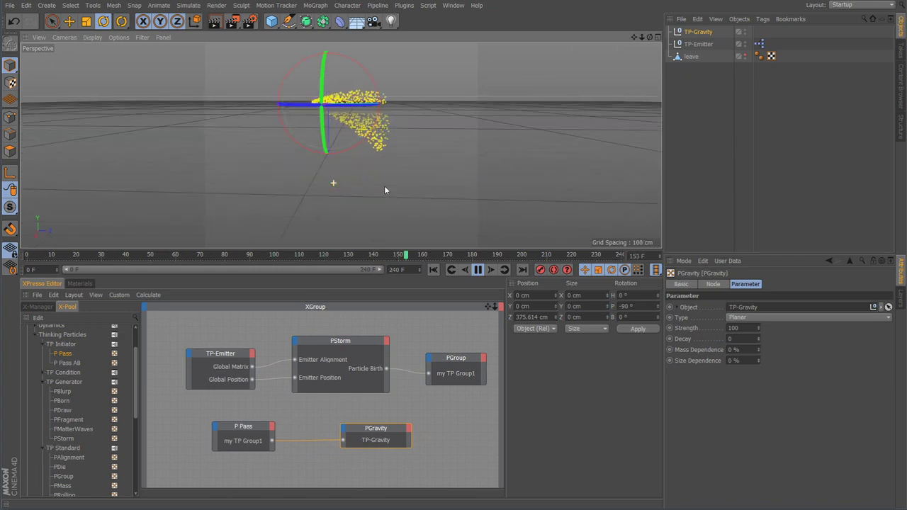
{"action": "middle_click_drag", "start_coordinate": [385, 189], "coordinate": [371, 222], "text": "alt"}
{"action": "right_click_drag", "start_coordinate": [340, 145], "coordinate": [378, 195], "text": "alt"}
{"action": "mouse_move", "coordinate": [378, 194]}
{"action": "middle_mouse_down", "text": "alt"}
{"action": "mouse_move", "coordinate": [373, 173]}
{"action": "mouse_move", "coordinate": [381, 188]}
{"action": "middle_mouse_up", "text": "alt"}
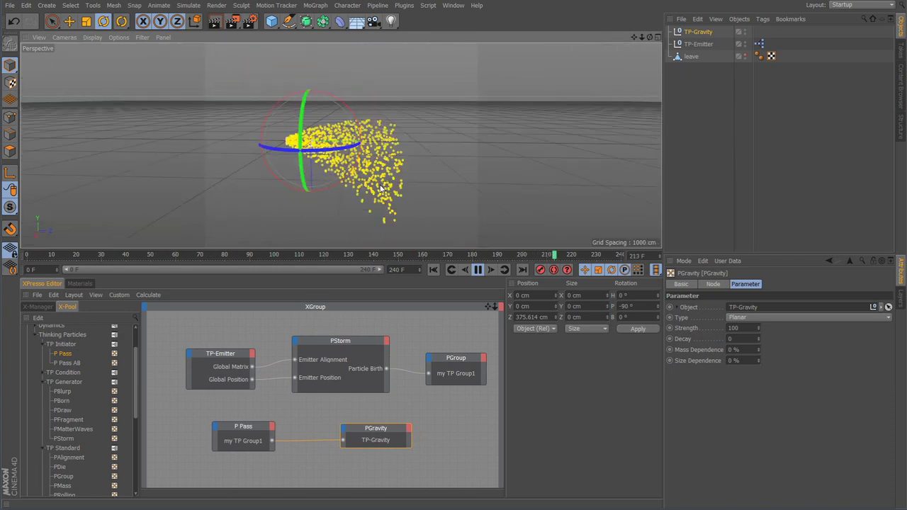
{"action": "left_click", "coordinate": [478, 270]}
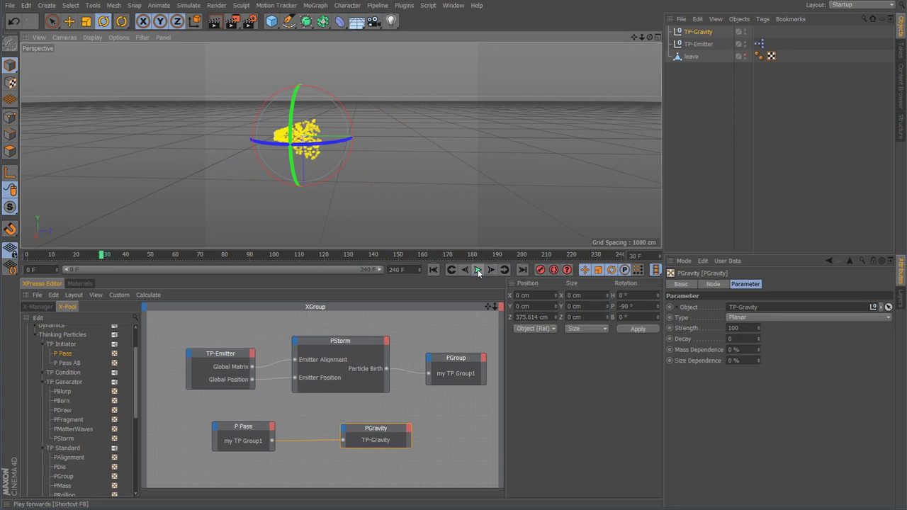
{"action": "left_click", "coordinate": [433, 270]}
Set the PStorm node's particle count to 100.
{"action": "left_click", "coordinate": [375, 341]}
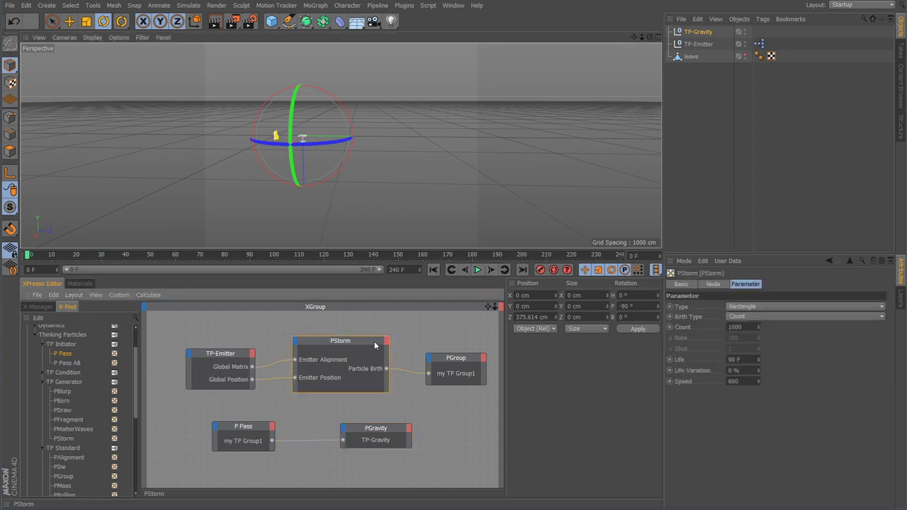
{"action": "left_click", "coordinate": [748, 326]}
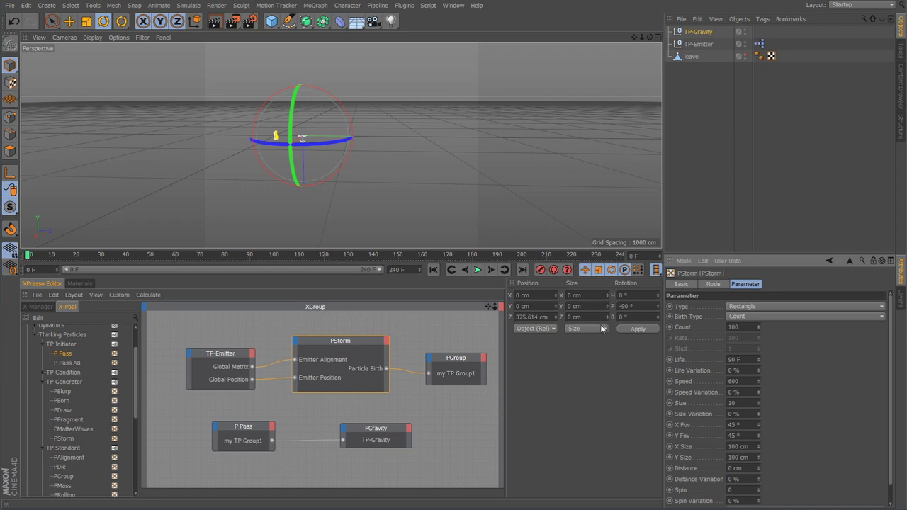
Set the PGravity strength to 200 and play the emission to judge how the particles fall.
{"action": "left_click", "coordinate": [387, 438]}
{"action": "left_click", "coordinate": [692, 329]}
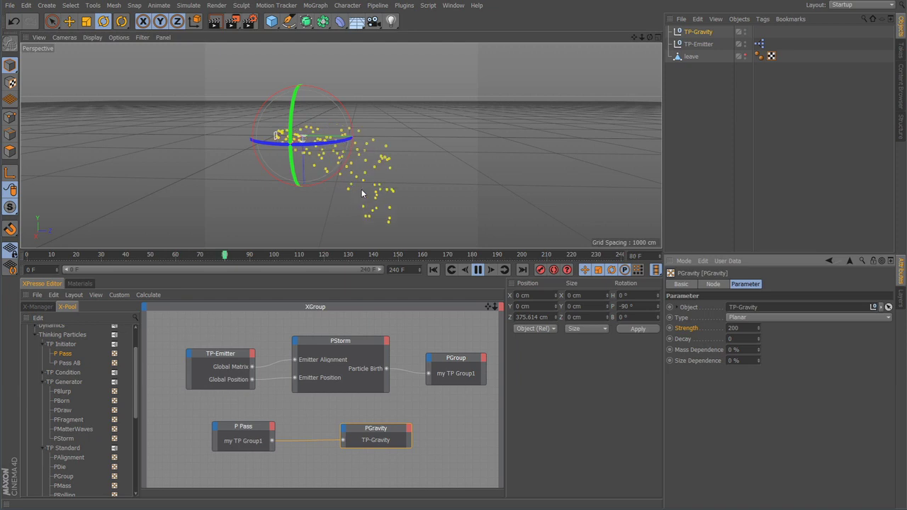
{"action": "left_click_drag", "start_coordinate": [343, 189], "coordinate": [360, 204], "text": "alt"}
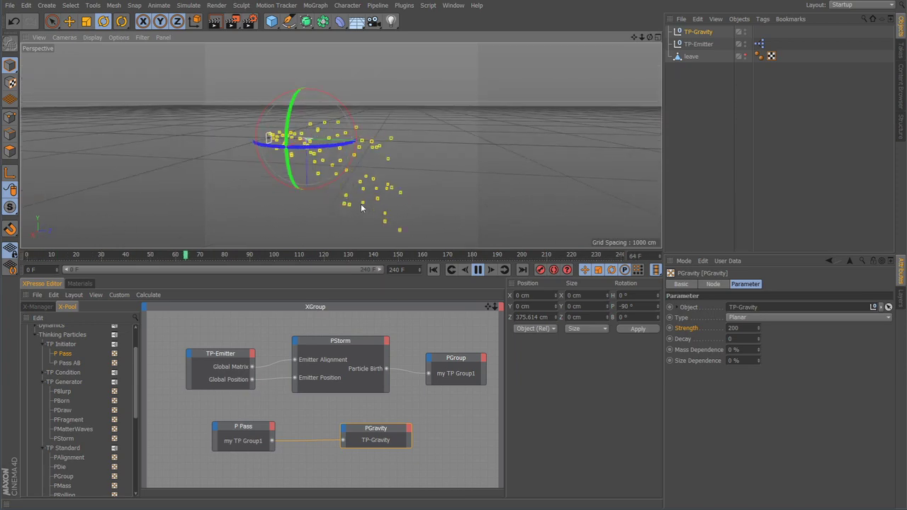
{"action": "left_click", "coordinate": [477, 270]}
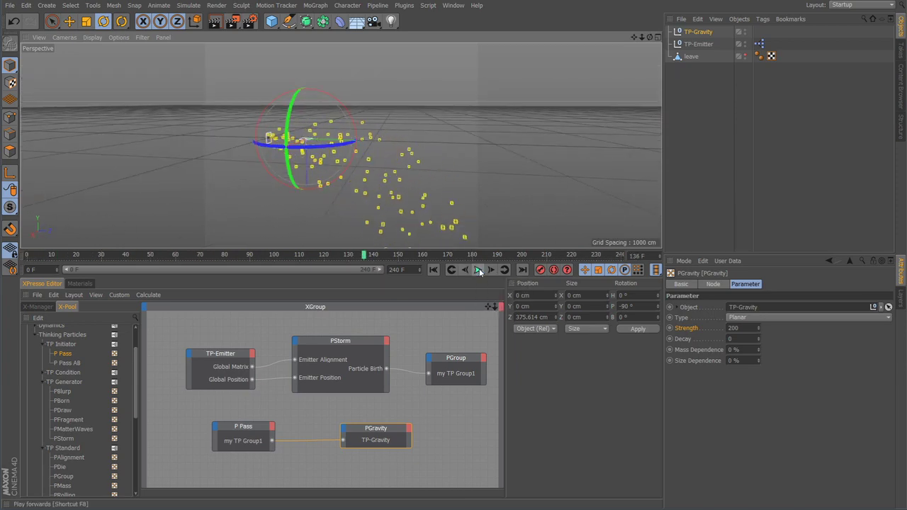
Set the PGravity strength to 1000, replay the emission from the first frame and stop playback.
{"action": "left_click", "coordinate": [741, 328]}
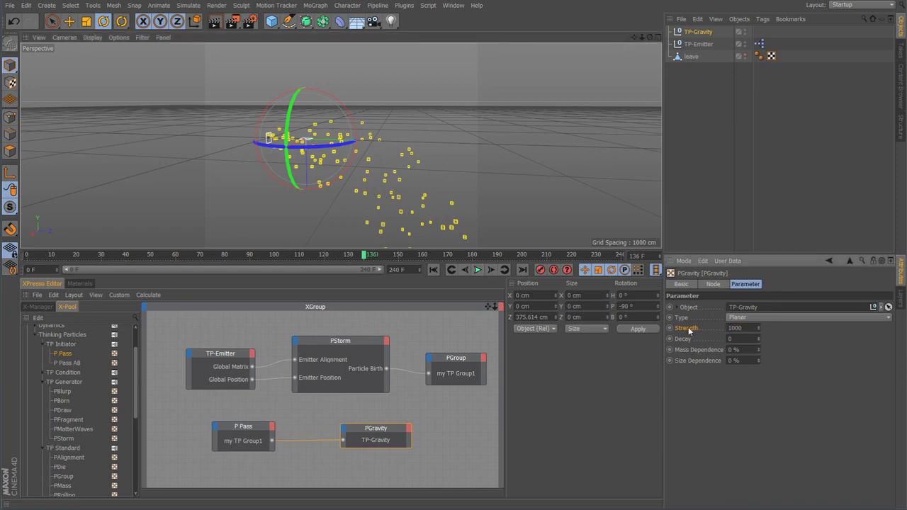
{"action": "left_click", "coordinate": [433, 270]}
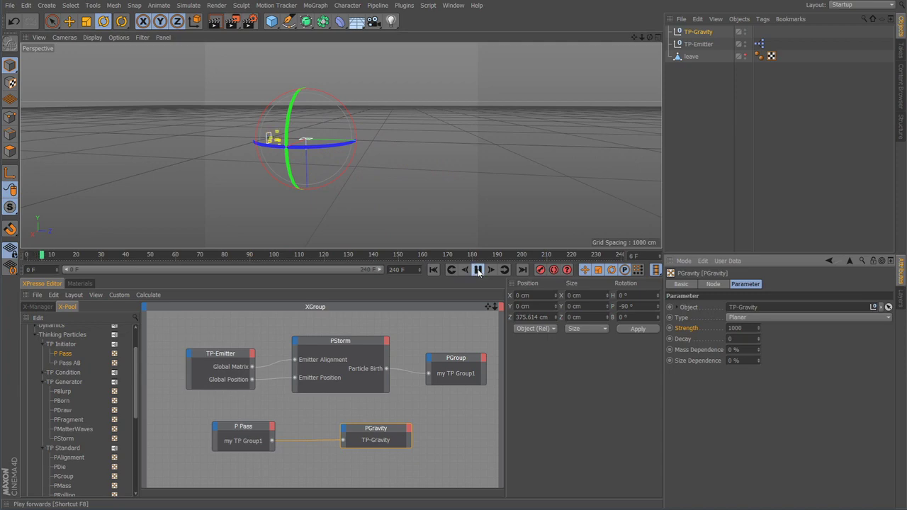
{"action": "mouse_move", "coordinate": [405, 221]}
{"action": "left_mouse_down", "text": "alt"}
{"action": "mouse_move", "coordinate": [434, 178]}
{"action": "mouse_move", "coordinate": [273, 223]}
{"action": "mouse_move", "coordinate": [213, 181]}
{"action": "mouse_move", "coordinate": [327, 216]}
{"action": "mouse_move", "coordinate": [431, 209]}
{"action": "mouse_move", "coordinate": [397, 227]}
{"action": "left_mouse_up", "text": "alt"}
{"action": "left_click", "coordinate": [479, 270]}
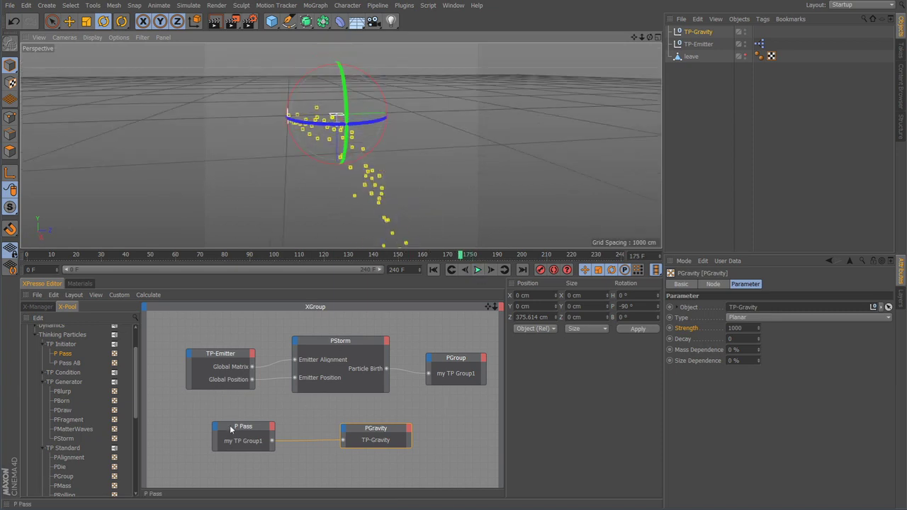
Shift the P Pass node slightly away from PGravity in the graph.
{"action": "left_click_drag", "start_coordinate": [241, 431], "coordinate": [243, 416]}
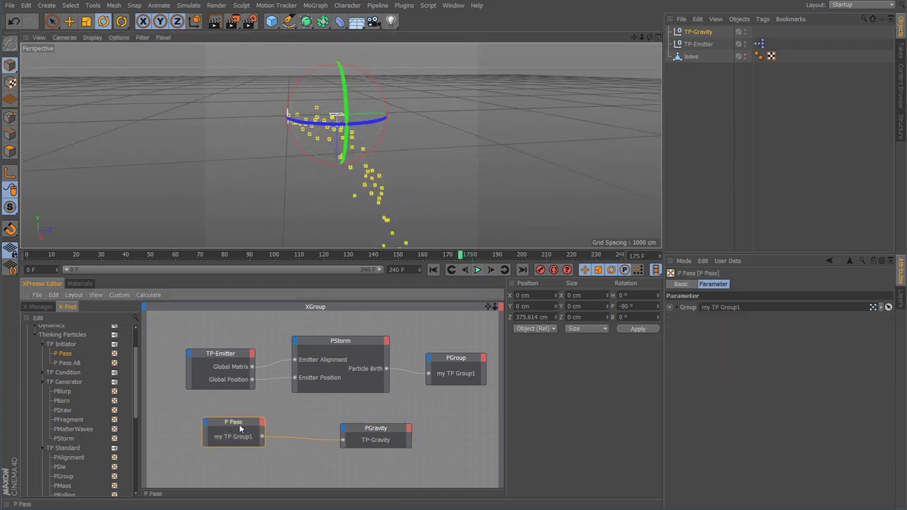
Add a PWind node to the XPresso graph below PGravity and enlarge it.
{"action": "left_click", "coordinate": [377, 428]}
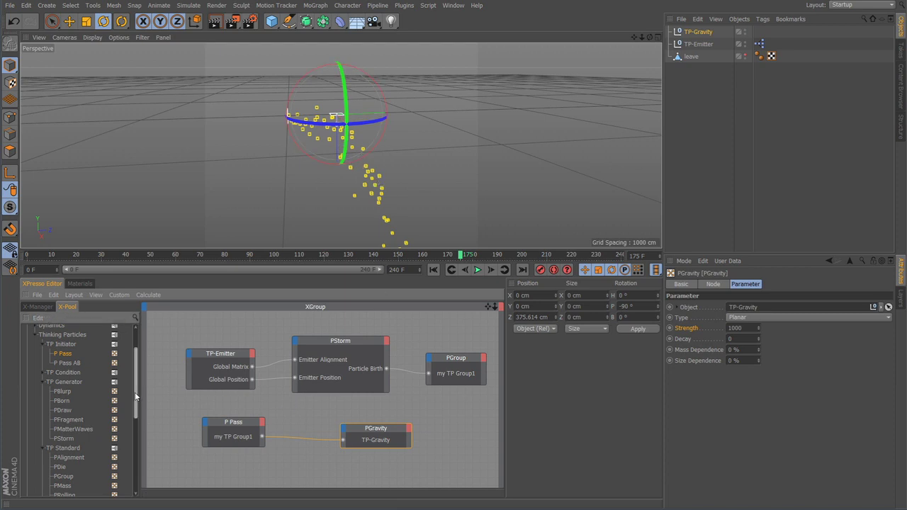
{"action": "left_click_drag", "start_coordinate": [134, 391], "coordinate": [136, 476]}
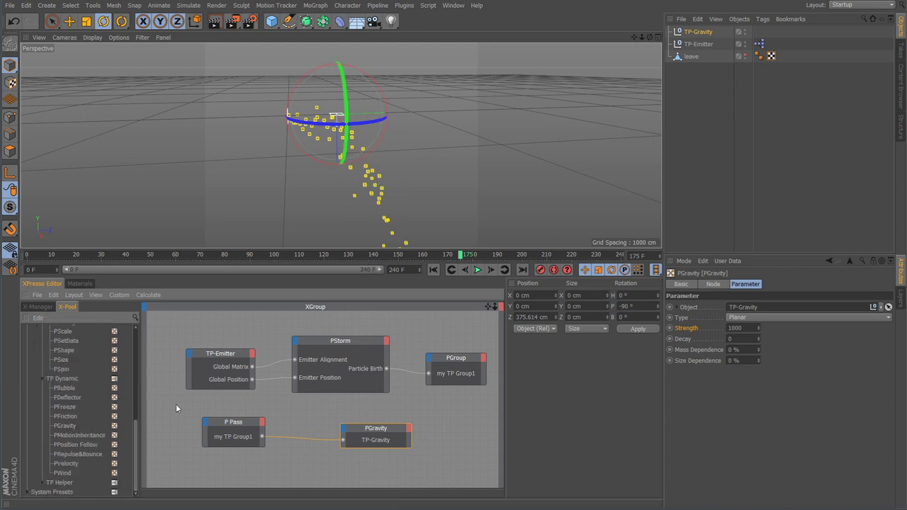
{"action": "left_click_drag", "start_coordinate": [374, 431], "coordinate": [391, 425]}
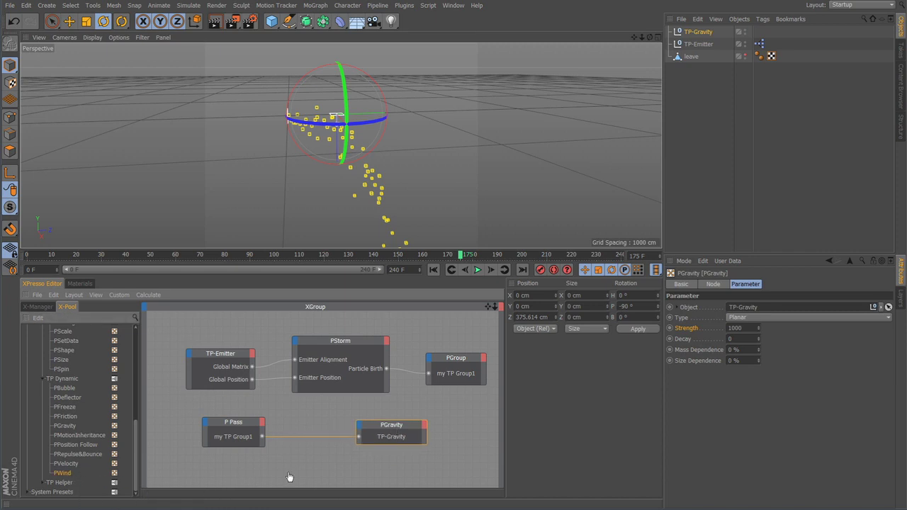
{"action": "left_click_drag", "start_coordinate": [289, 477], "coordinate": [306, 469]}
{"action": "middle_click_drag", "start_coordinate": [352, 464], "coordinate": [353, 451], "text": "alt"}
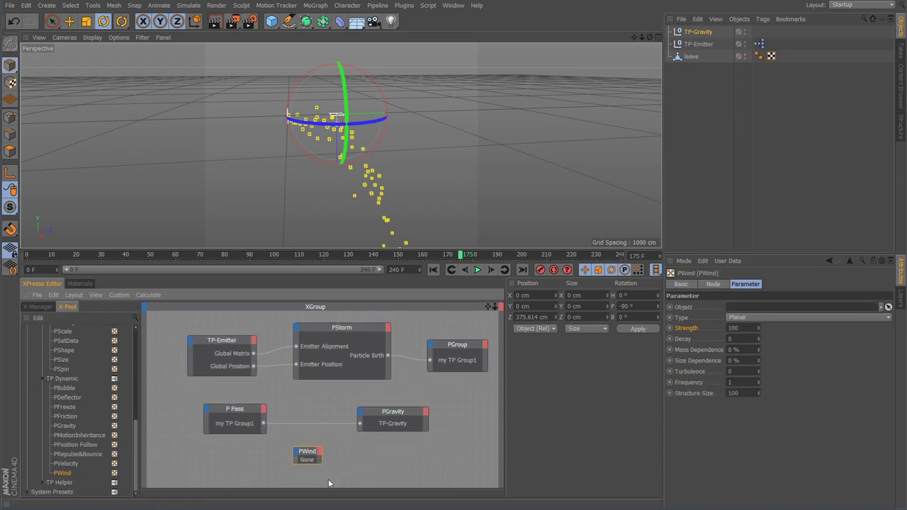
{"action": "mouse_move", "coordinate": [321, 461]}
{"action": "left_mouse_down"}
{"action": "mouse_move", "coordinate": [369, 475]}
{"action": "mouse_move", "coordinate": [327, 456]}
{"action": "left_mouse_up"}
{"action": "left_click", "coordinate": [419, 451]}
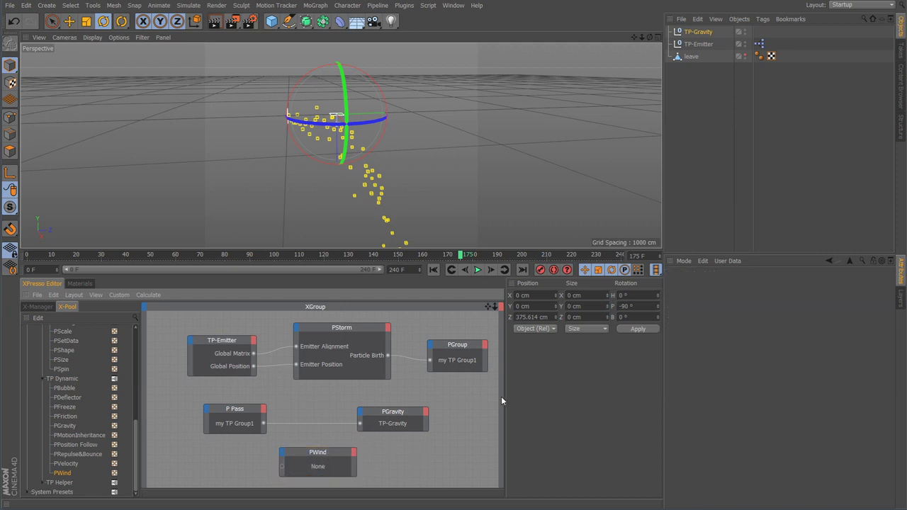
Disable the PGravity node, play the emission without gravity and stop playback.
{"action": "left_click", "coordinate": [400, 413]}
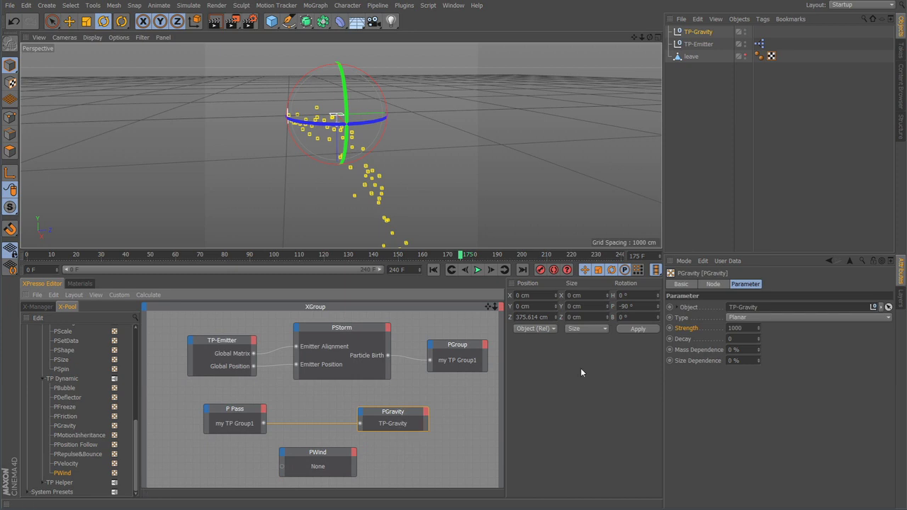
{"action": "left_click", "coordinate": [694, 287]}
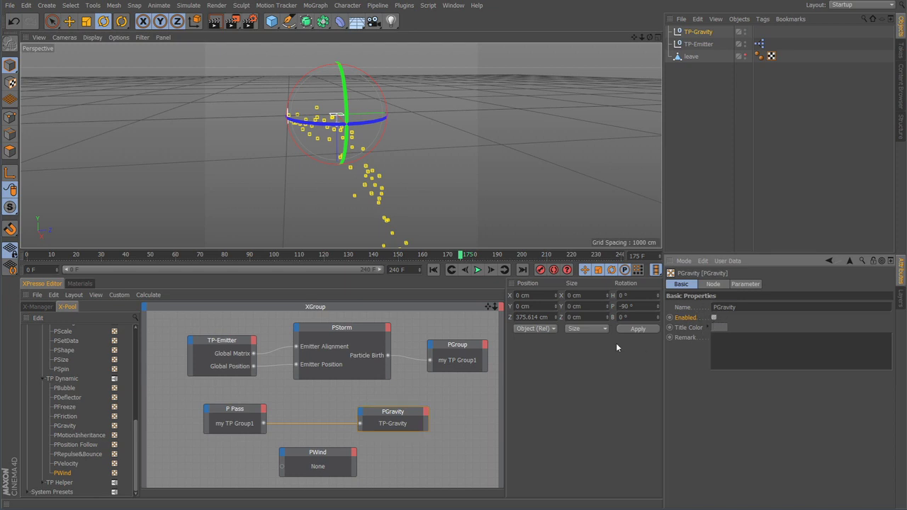
{"action": "left_click", "coordinate": [452, 269]}
{"action": "left_click", "coordinate": [478, 270]}
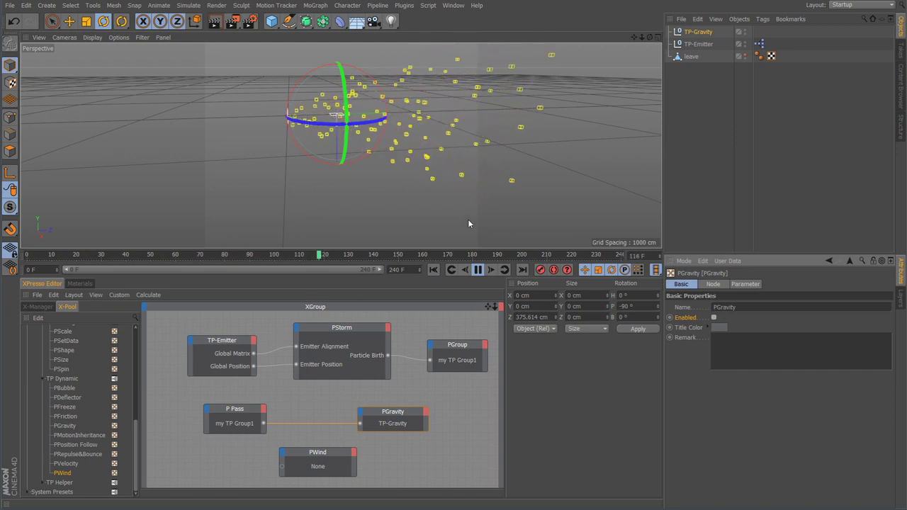
{"action": "left_click", "coordinate": [483, 273]}
Add a null object named TP-Wind to the scene and assign it as the PWind node's object.
{"action": "left_click_drag", "start_coordinate": [348, 456], "coordinate": [418, 457]}
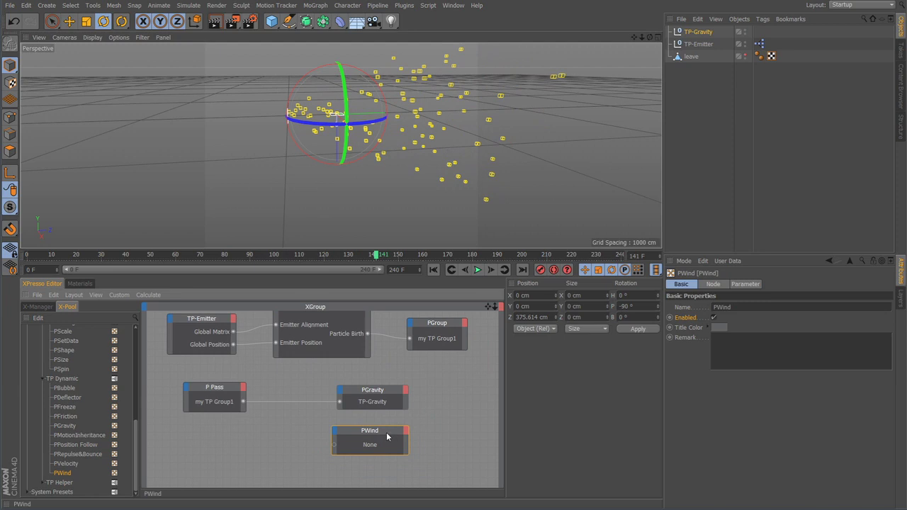
{"action": "left_click", "coordinate": [368, 108]}
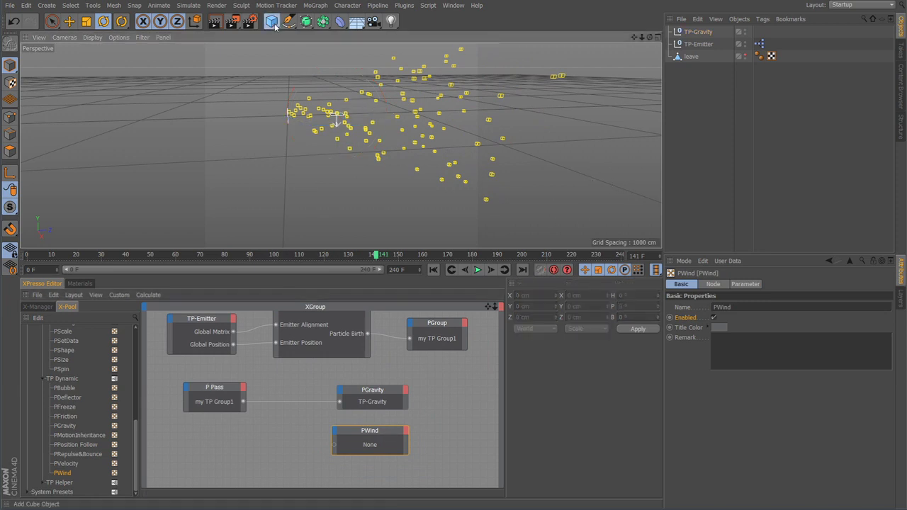
{"action": "left_click_drag", "start_coordinate": [271, 22], "coordinate": [305, 34]}
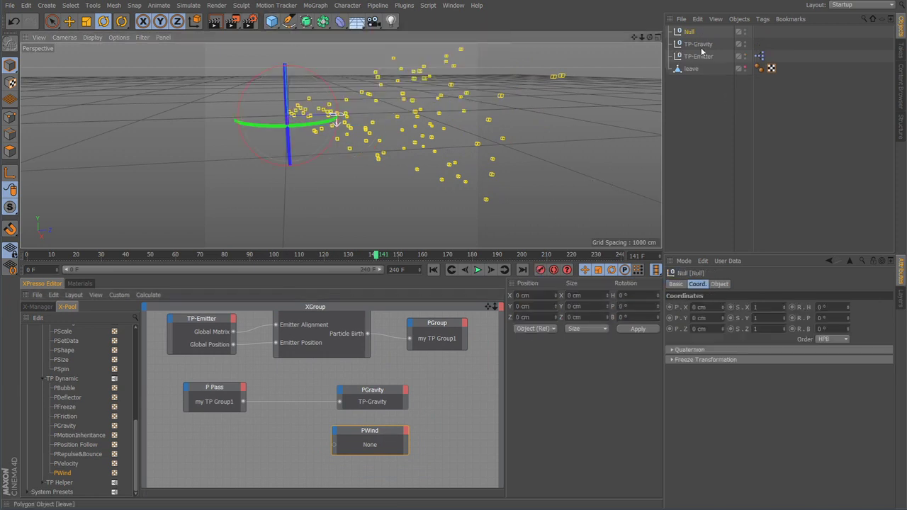
{"action": "double_click", "coordinate": [689, 31]}
{"action": "type", "text": "TP"}
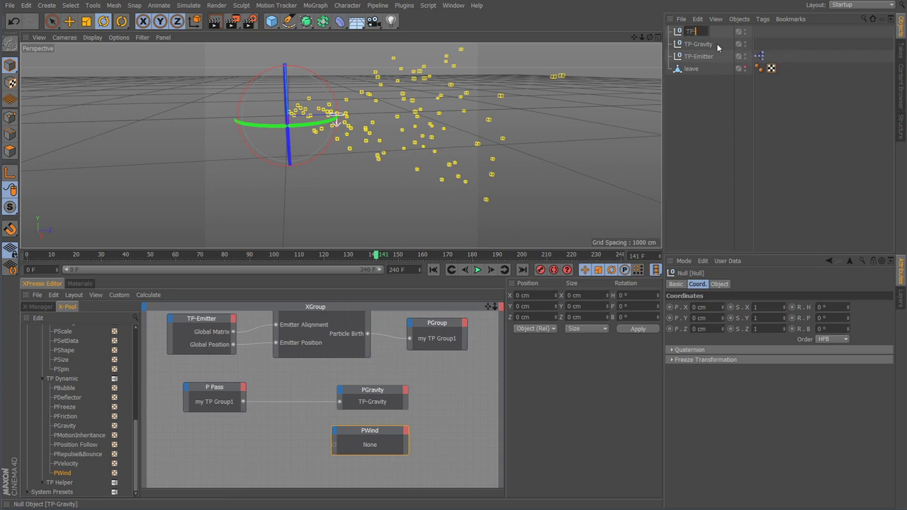
{"action": "type", "text": "-Wind"}
{"action": "key", "text": "Return"}
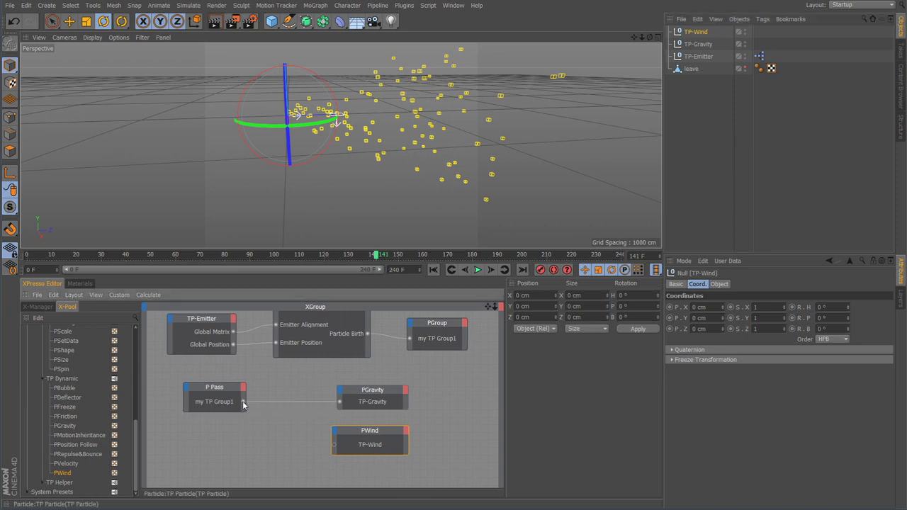
Connect the P Pass output to the PWind node's input and shift PWind slightly in the graph.
{"action": "left_click", "coordinate": [388, 441]}
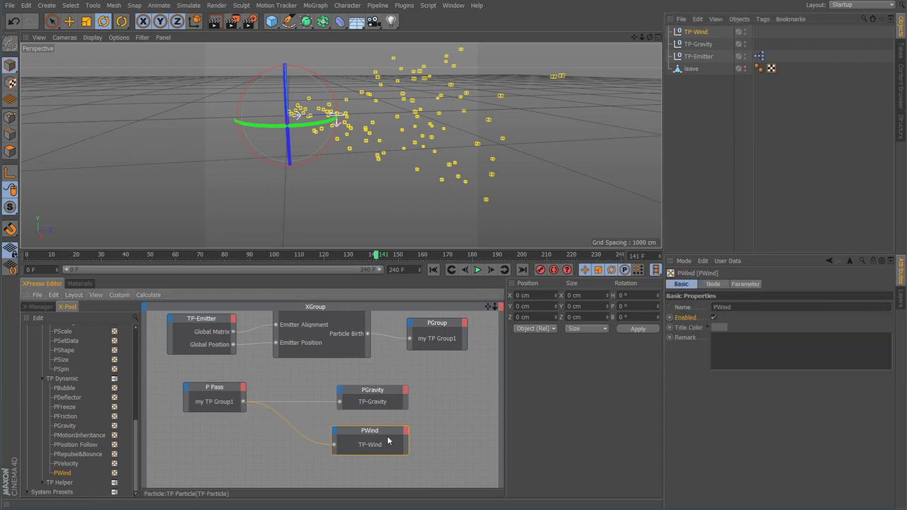
{"action": "left_click_drag", "start_coordinate": [393, 435], "coordinate": [400, 434]}
Move the TP-Wind null to about X -798 cm, Z 558 cm and rotate its heading to about -81°.
{"action": "left_click_drag", "start_coordinate": [365, 168], "coordinate": [309, 187], "text": "alt"}
{"action": "key", "text": "e"}
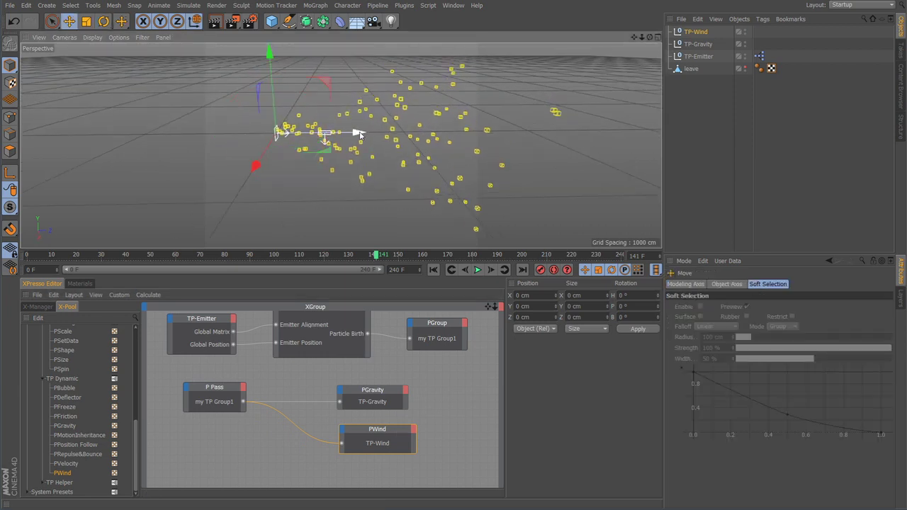
{"action": "left_click_drag", "start_coordinate": [361, 134], "coordinate": [433, 135]}
{"action": "left_click_drag", "start_coordinate": [388, 170], "coordinate": [367, 157], "text": "alt"}
{"action": "middle_click_drag", "start_coordinate": [367, 157], "coordinate": [351, 166], "text": "alt"}
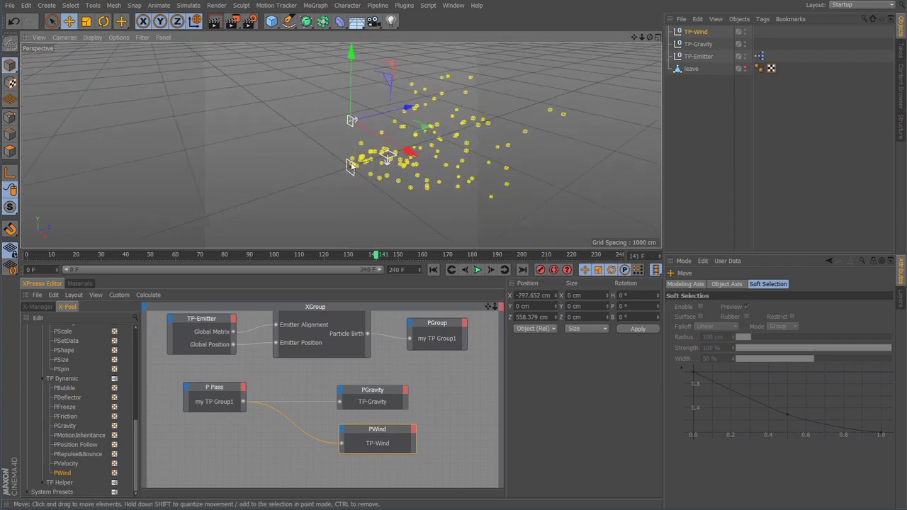
{"action": "right_click_drag", "start_coordinate": [351, 167], "coordinate": [369, 169], "text": "alt"}
{"action": "left_click_drag", "start_coordinate": [368, 169], "coordinate": [362, 174], "text": "alt"}
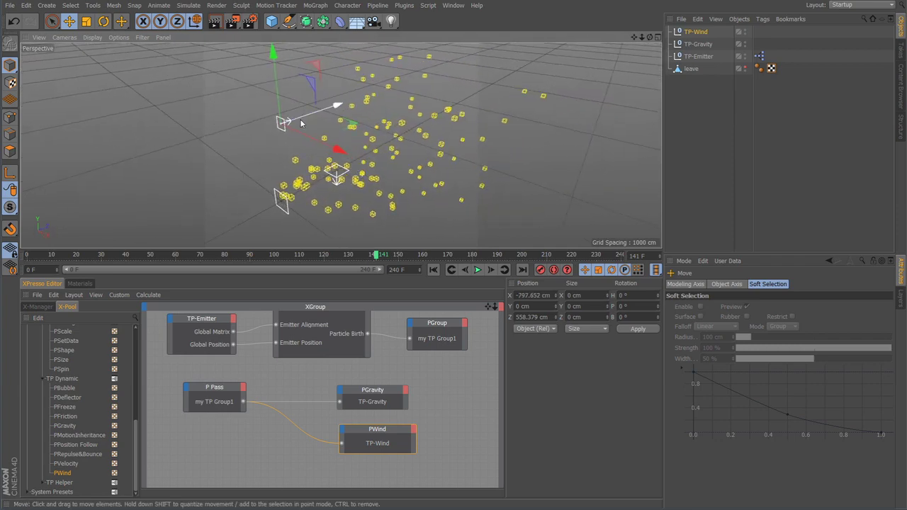
{"action": "key", "text": "r"}
{"action": "left_click_drag", "start_coordinate": [309, 146], "coordinate": [195, 147]}
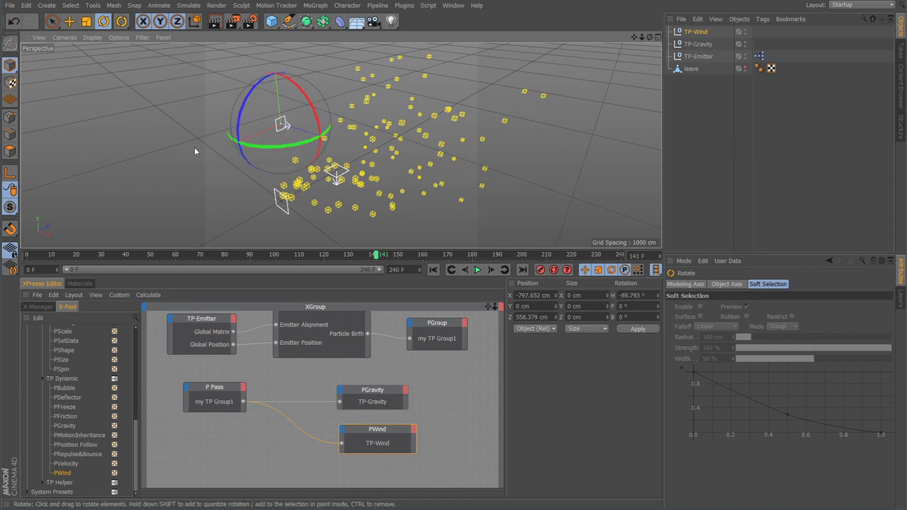
Set the PWind node's strength to 350 and its turbulence to 10.
{"action": "left_click", "coordinate": [383, 441]}
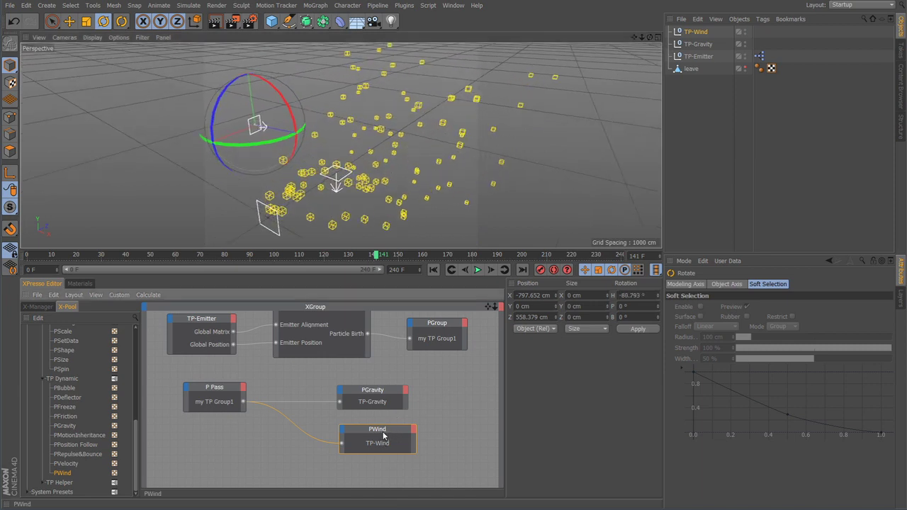
{"action": "left_click", "coordinate": [743, 284]}
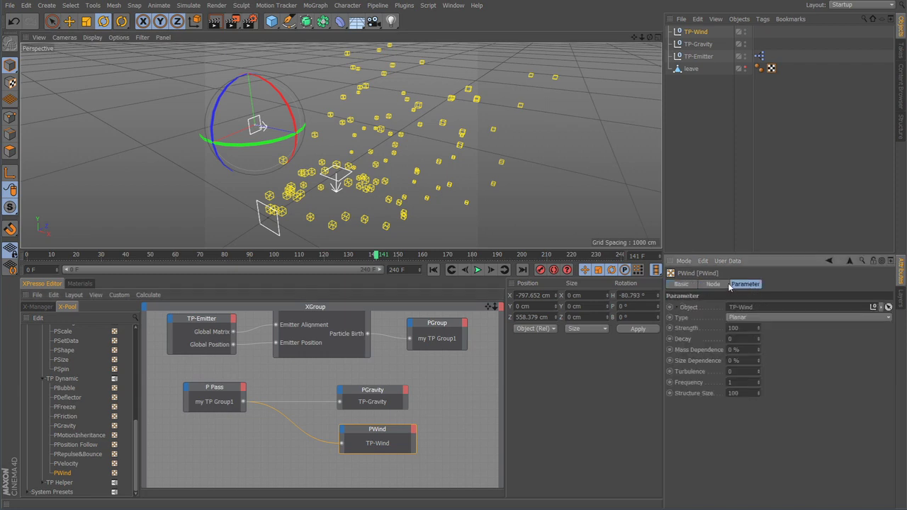
{"action": "left_click", "coordinate": [713, 284], "text": "shift"}
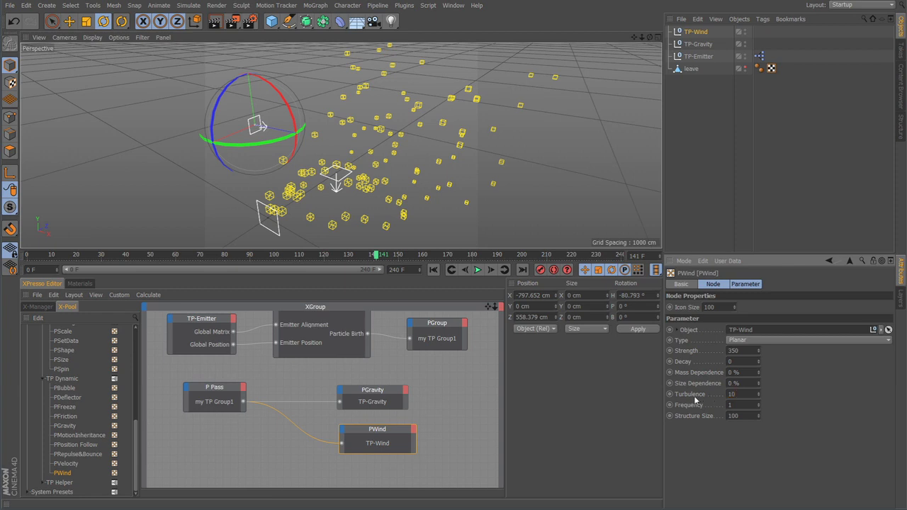
Play the emission from the first frame and examine from another angle how the wind pushes the particles.
{"action": "left_click", "coordinate": [434, 270]}
{"action": "left_click", "coordinate": [478, 270]}
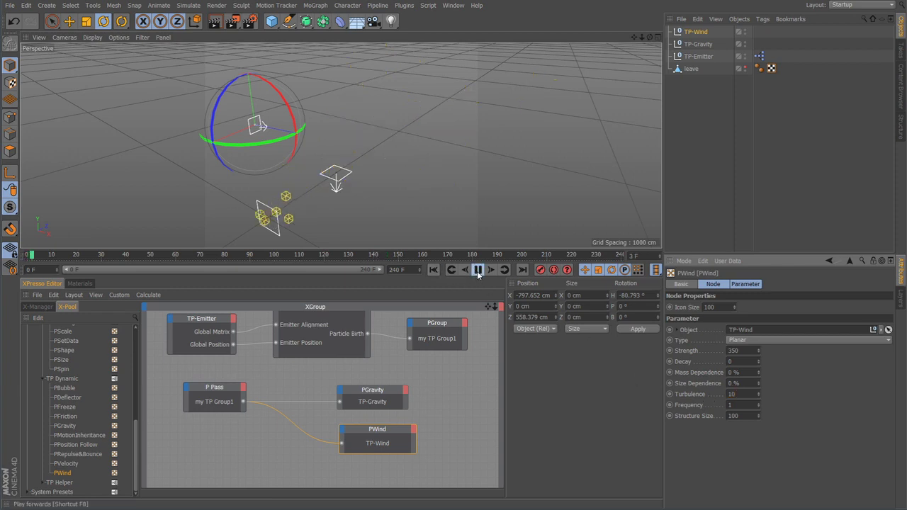
{"action": "right_click_drag", "start_coordinate": [378, 200], "coordinate": [329, 186], "text": "alt"}
{"action": "left_click_drag", "start_coordinate": [329, 186], "coordinate": [281, 214], "text": "alt"}
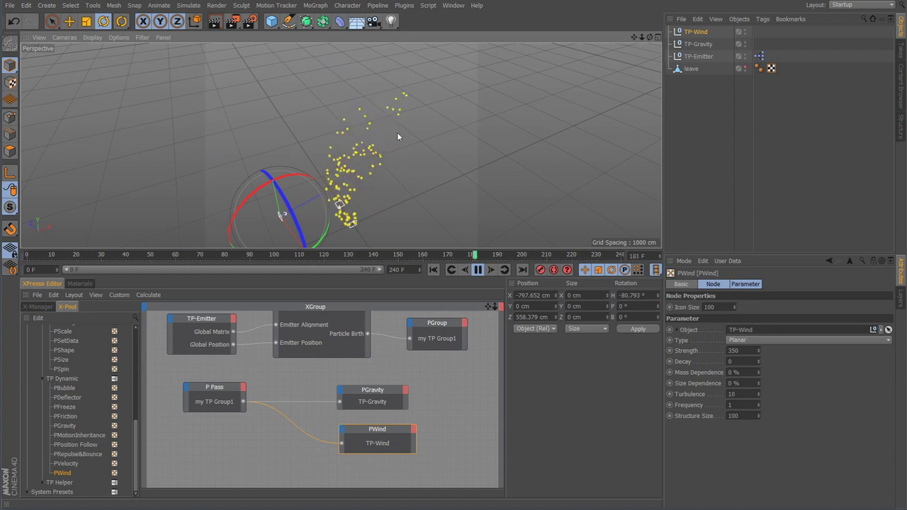
Set the PWind turbulence to 1000 and restart the emission from the first frame.
{"action": "left_click", "coordinate": [741, 394]}
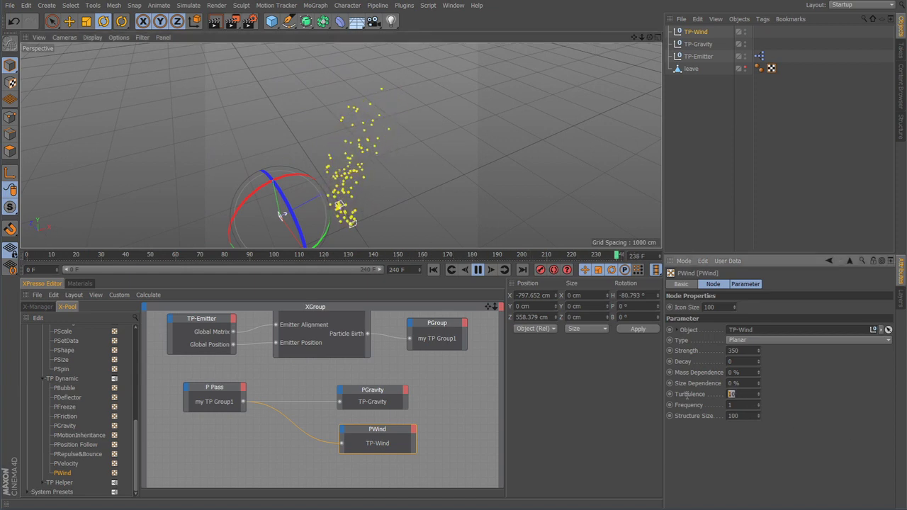
{"action": "type", "text": "1000"}
{"action": "key", "text": "Return"}
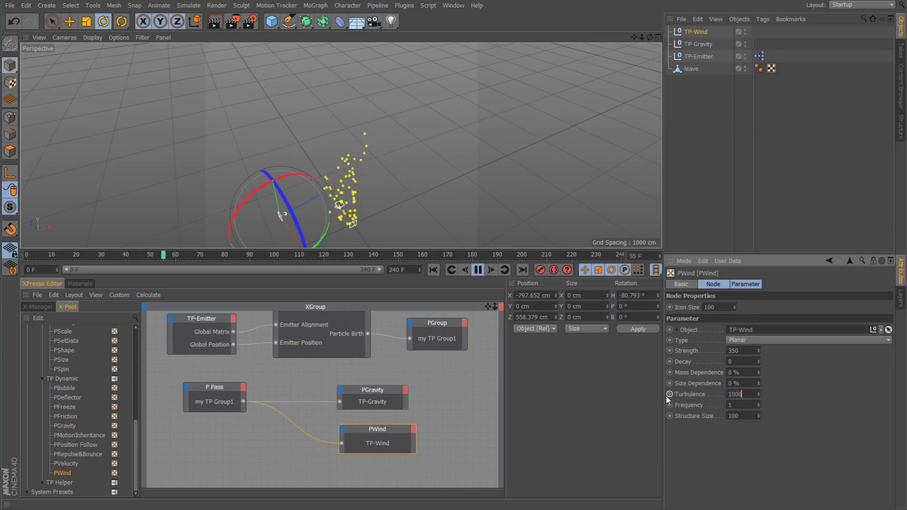
{"action": "left_click", "coordinate": [433, 270]}
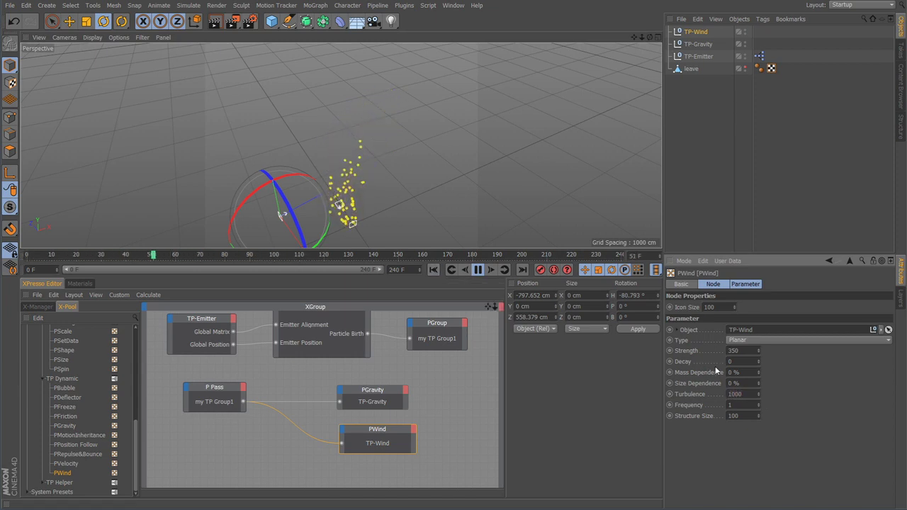
Set the PWind strength to 1200, replay the emission to judge the wind's effect and stop playback.
{"action": "left_click", "coordinate": [736, 351]}
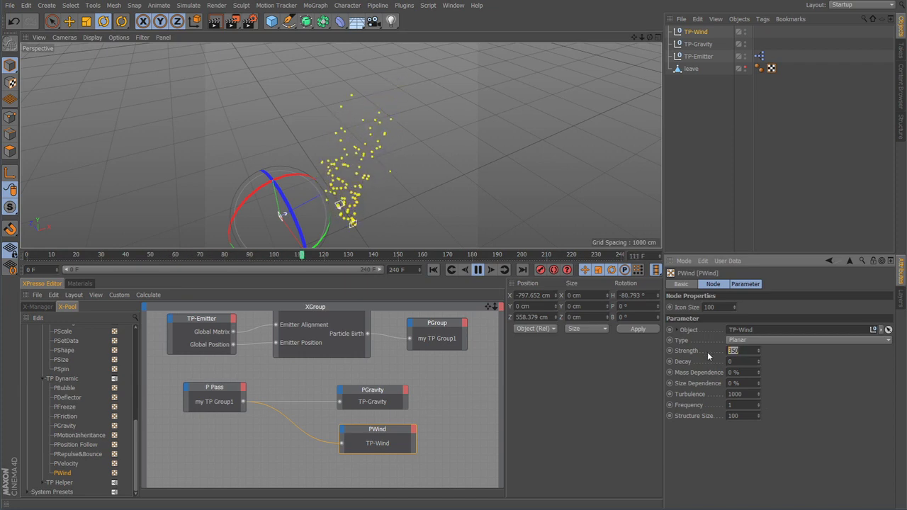
{"action": "type", "text": "1200"}
{"action": "key", "text": "Return"}
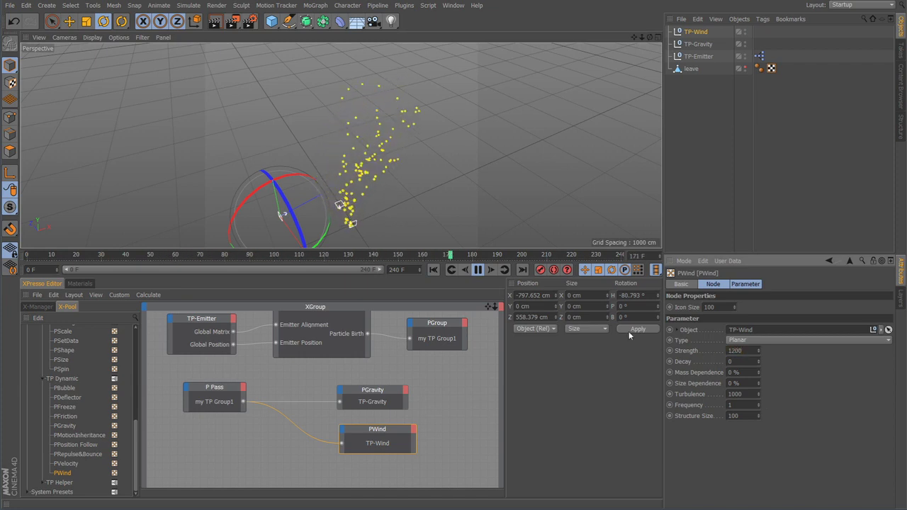
{"action": "left_click", "coordinate": [433, 269]}
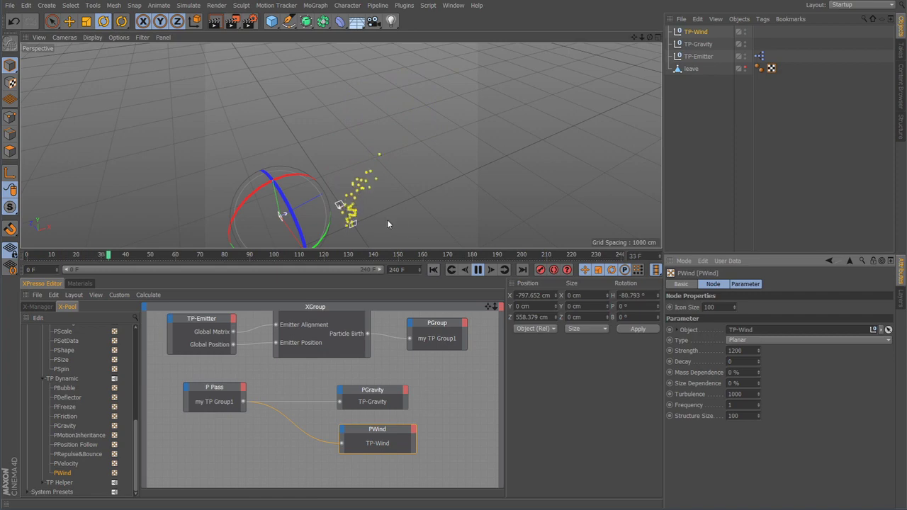
{"action": "left_click_drag", "start_coordinate": [387, 224], "coordinate": [393, 173], "text": "alt"}
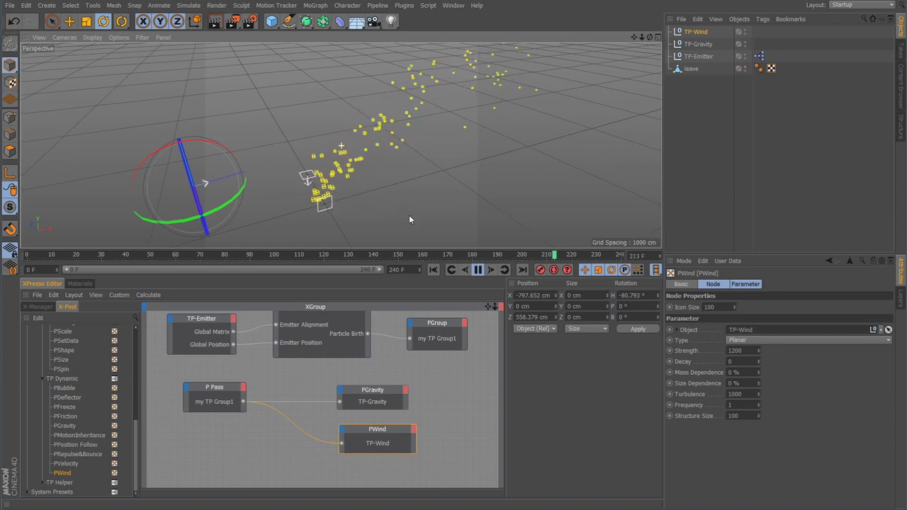
{"action": "left_click_drag", "start_coordinate": [409, 219], "coordinate": [411, 224], "text": "alt"}
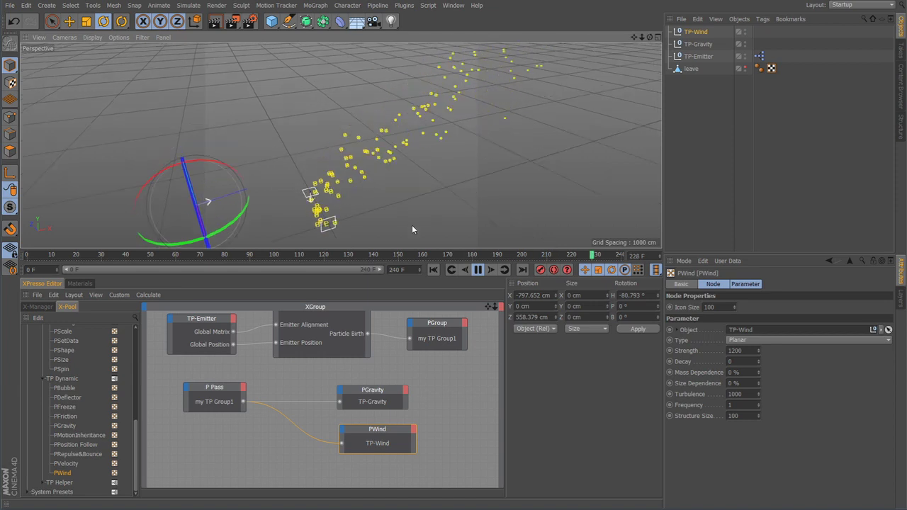
{"action": "left_click", "coordinate": [479, 270]}
{"action": "left_click_drag", "start_coordinate": [405, 211], "coordinate": [377, 205], "text": "alt"}
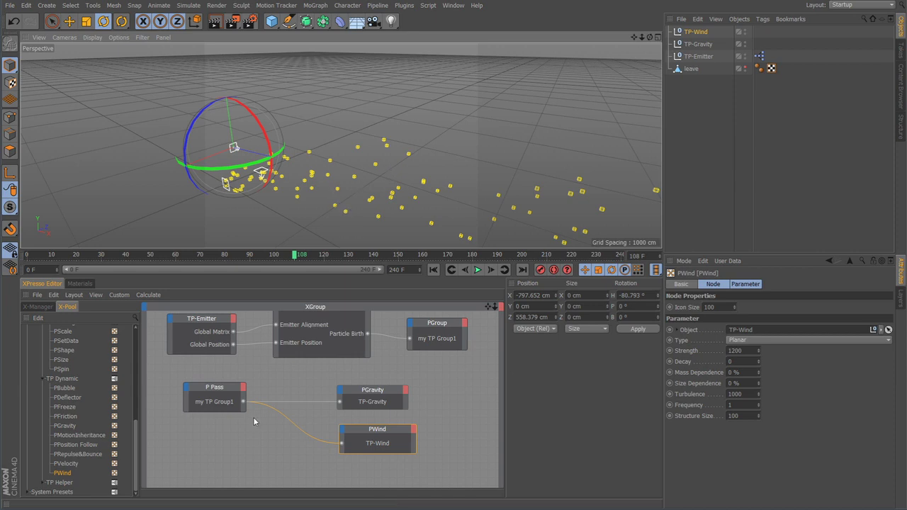
Enable the PGravity node and disable the PWind node.
{"action": "middle_click_drag", "start_coordinate": [253, 416], "coordinate": [268, 439], "text": "alt"}
{"action": "left_click", "coordinate": [425, 398]}
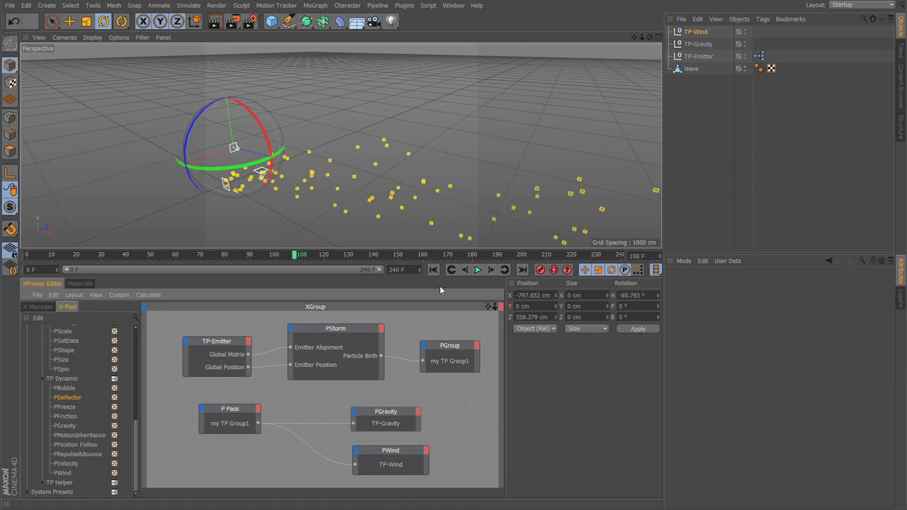
{"action": "left_click", "coordinate": [394, 417]}
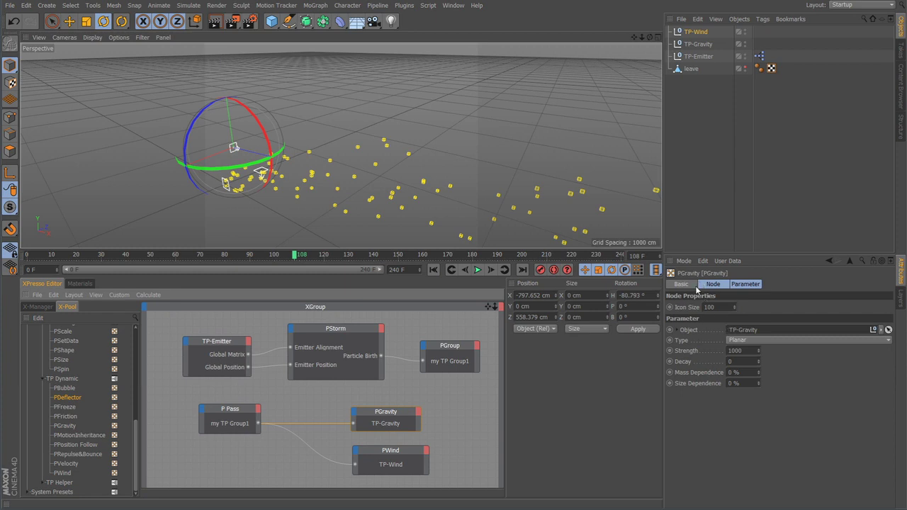
{"action": "left_click", "coordinate": [695, 286]}
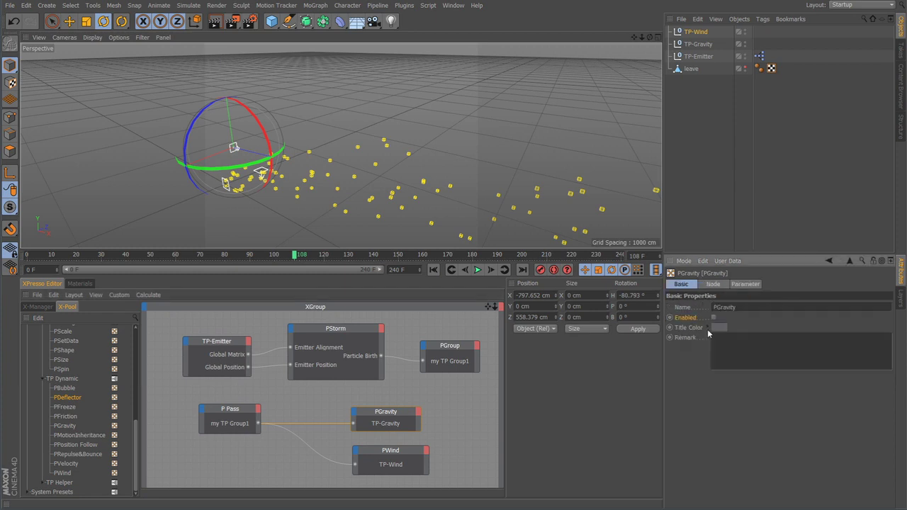
{"action": "left_click", "coordinate": [391, 471]}
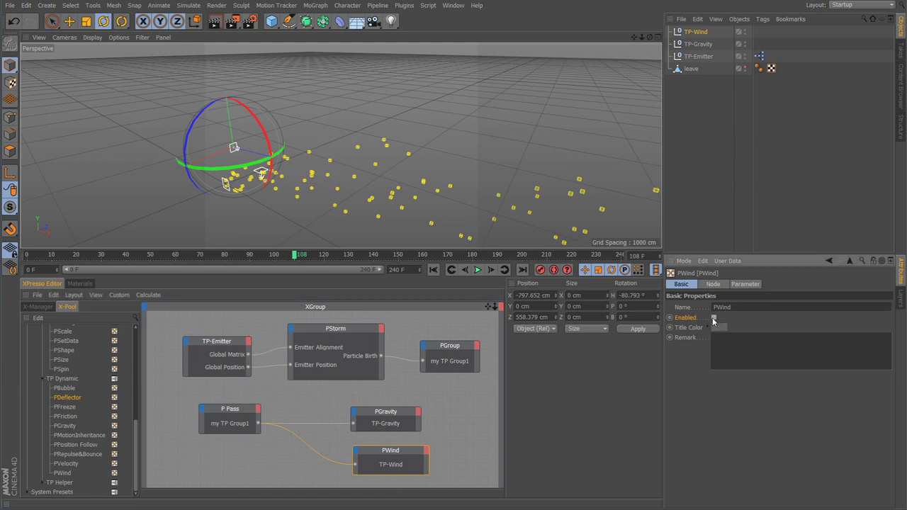
Replay the emission from the first frame, examine the particle stream from another angle and stop playback.
{"action": "left_click", "coordinate": [432, 269]}
{"action": "left_click", "coordinate": [477, 270]}
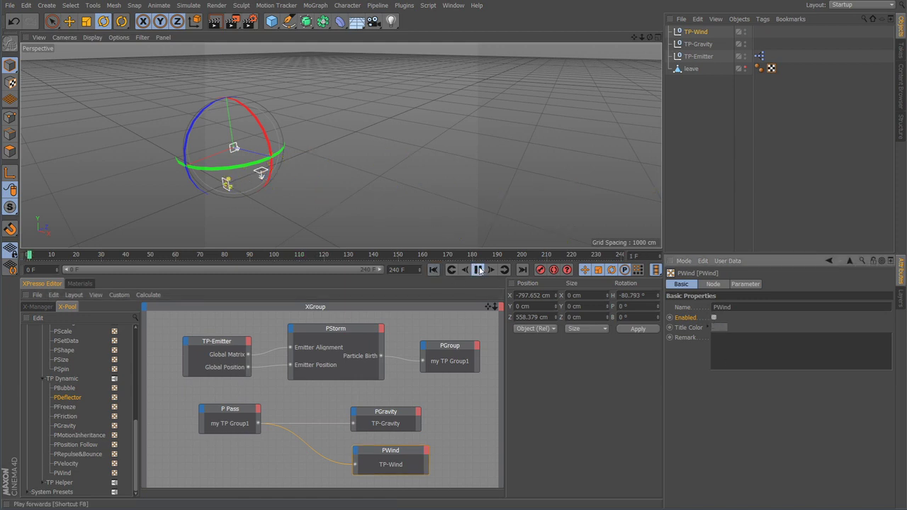
{"action": "left_click_drag", "start_coordinate": [388, 167], "coordinate": [319, 183], "text": "alt"}
{"action": "left_click", "coordinate": [479, 270]}
{"action": "left_click", "coordinate": [440, 186]}
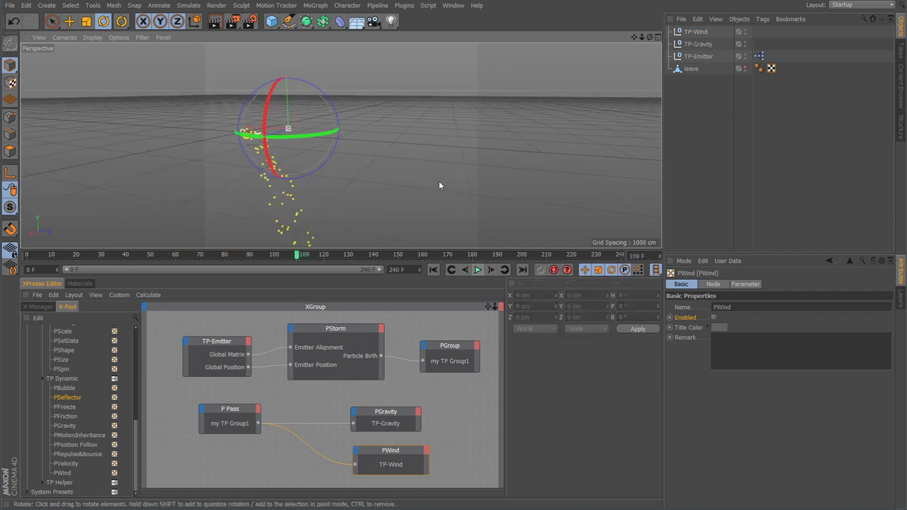
Add a cube primitive and scale it uniformly to about 654 cm.
{"action": "left_click", "coordinate": [272, 21]}
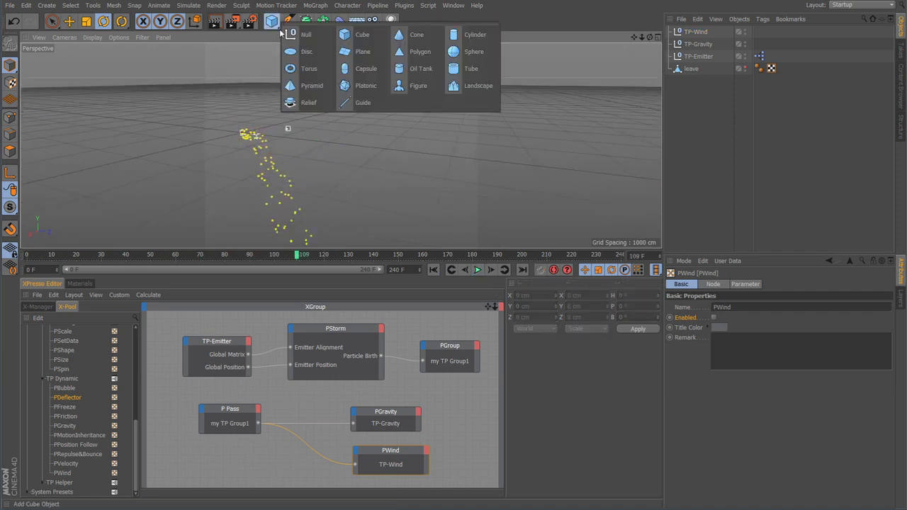
{"action": "left_click", "coordinate": [351, 34]}
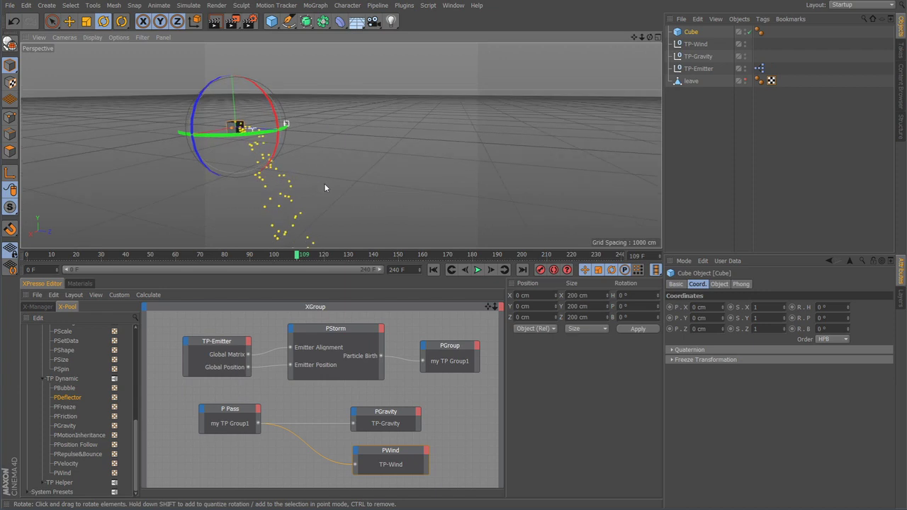
{"action": "left_click_drag", "start_coordinate": [324, 183], "coordinate": [539, 158], "text": "alt"}
{"action": "key", "text": "t"}
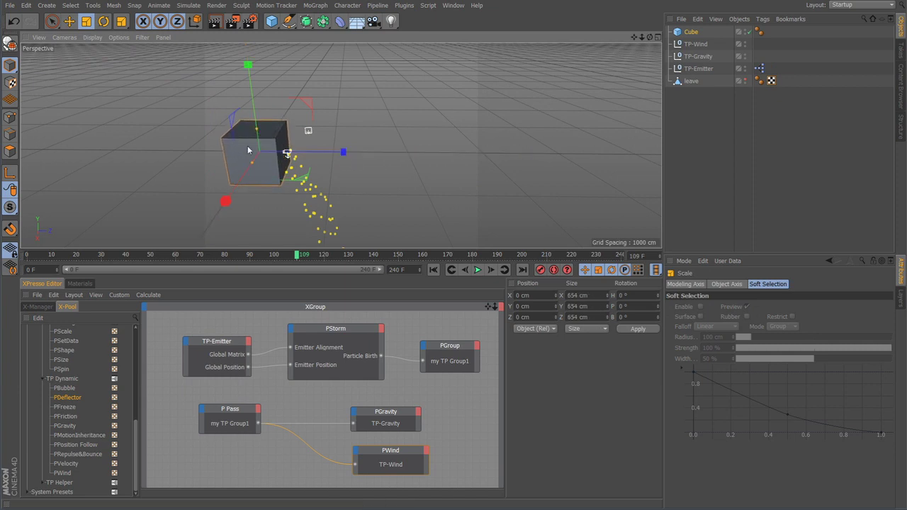
Move the cube down into the falling particle stream, to about Y -1112 cm and Z 782 cm.
{"action": "key", "text": "e"}
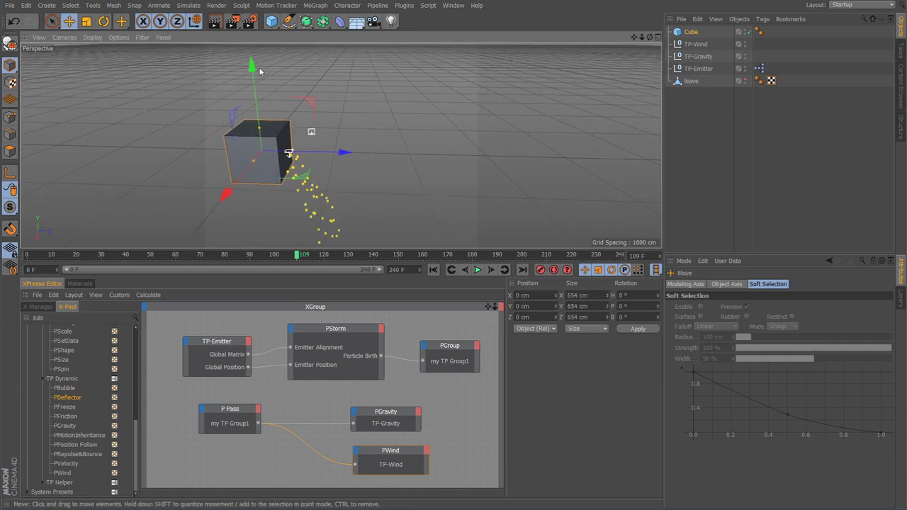
{"action": "left_click_drag", "start_coordinate": [259, 71], "coordinate": [262, 148]}
{"action": "left_click_drag", "start_coordinate": [354, 222], "coordinate": [409, 223]}
{"action": "left_click_drag", "start_coordinate": [340, 222], "coordinate": [361, 220], "text": "alt"}
Flatten the cube into a plate by setting its size to 1000 cm in X, 50 cm in Y and 1000 cm in Z.
{"action": "left_click", "coordinate": [691, 32]}
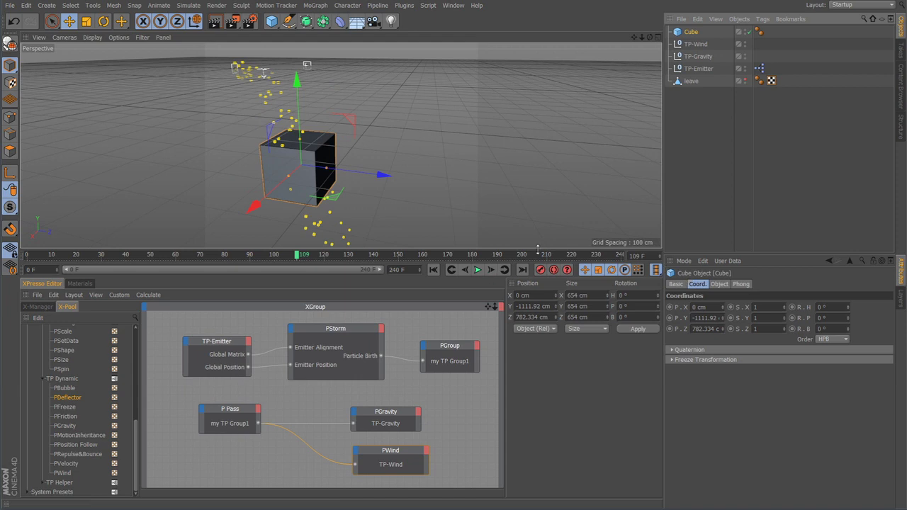
{"action": "left_click", "coordinate": [719, 284]}
{"action": "left_click_drag", "start_coordinate": [440, 206], "coordinate": [467, 221], "text": "alt"}
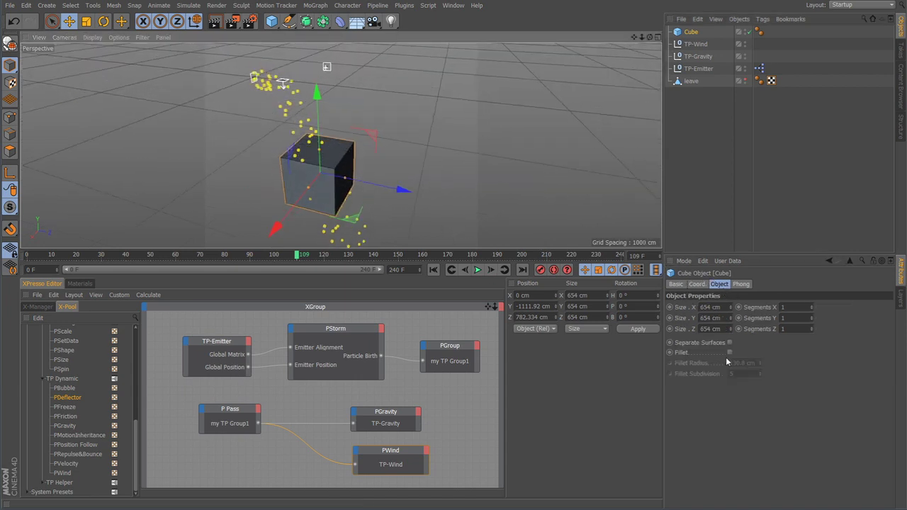
{"action": "left_click_drag", "start_coordinate": [732, 322], "coordinate": [567, 316]}
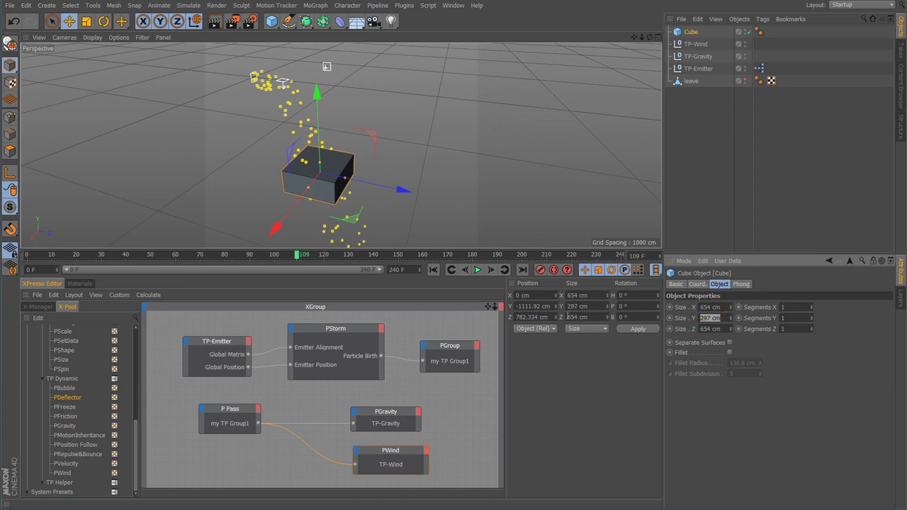
{"action": "type", "text": "50"}
{"action": "key", "text": "Return"}
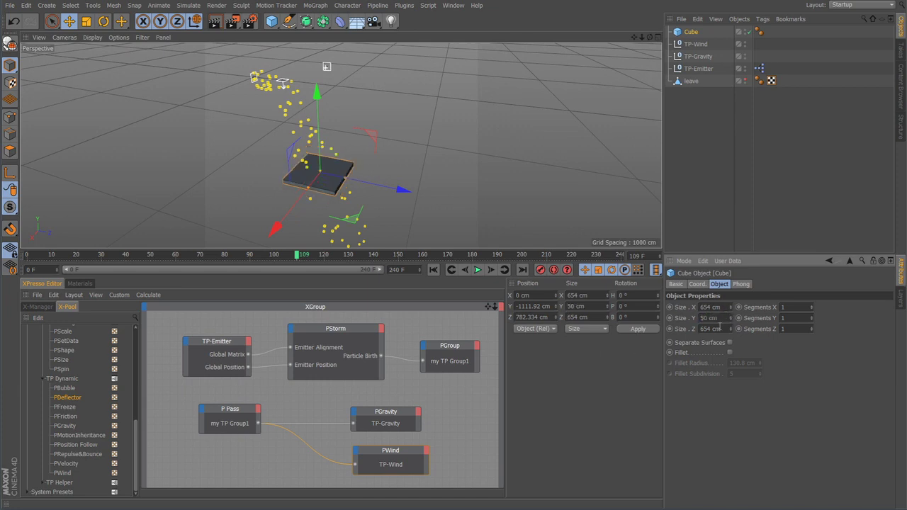
{"action": "left_click_drag", "start_coordinate": [723, 306], "coordinate": [686, 344]}
{"action": "type", "text": "1000"}
{"action": "left_click_drag", "start_coordinate": [724, 329], "coordinate": [669, 330]}
{"action": "type", "text": "1"}
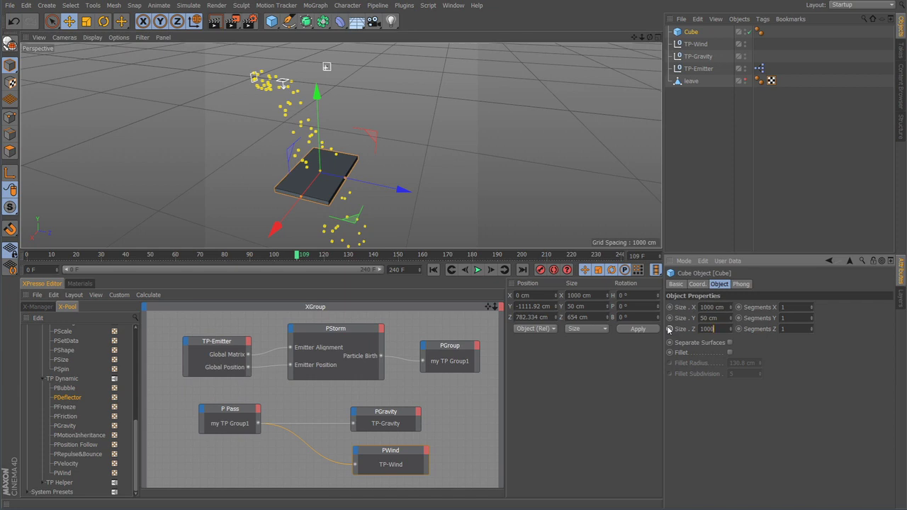
{"action": "key", "text": "Return"}
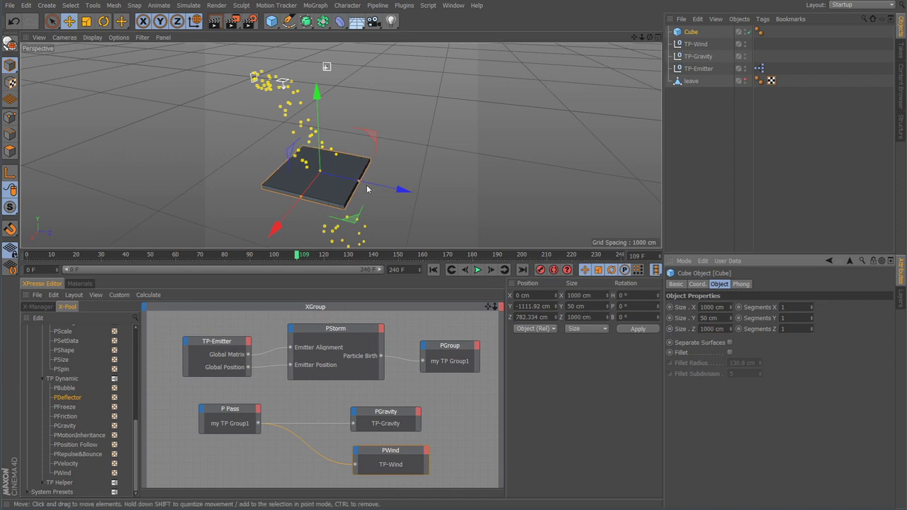
Set the cube's segments to 2 in X, Y and Z.
{"action": "left_click_drag", "start_coordinate": [367, 187], "coordinate": [383, 162], "text": "alt"}
{"action": "left_click", "coordinate": [791, 306]}
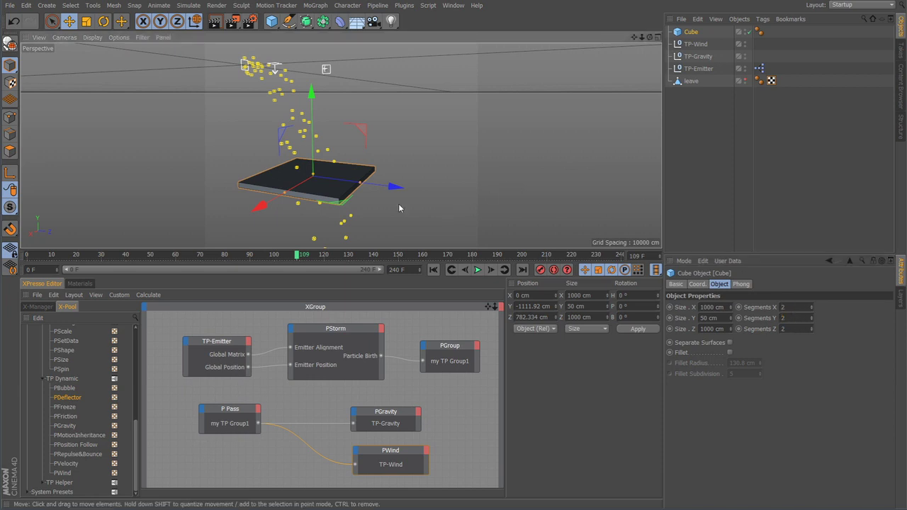
{"action": "left_click_drag", "start_coordinate": [398, 204], "coordinate": [324, 213], "text": "alt"}
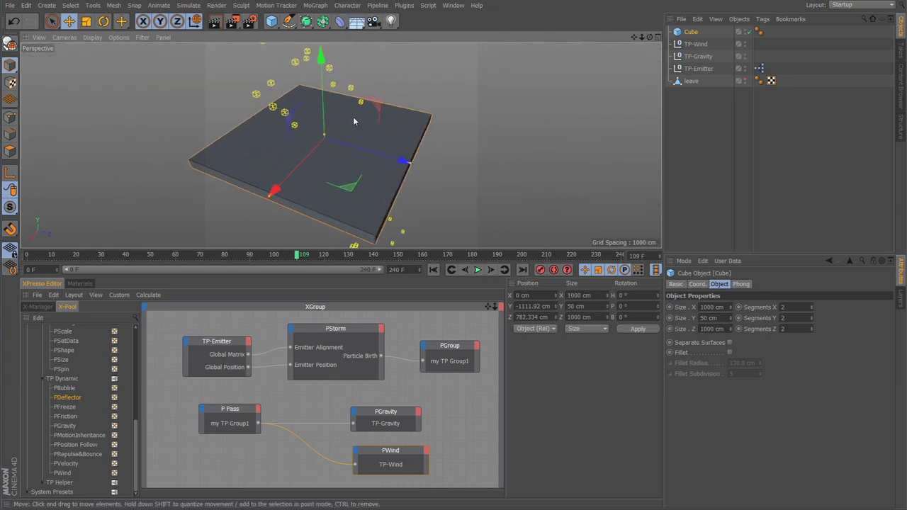
Convert the cube to an editable polygon object and deselect it.
{"action": "left_click", "coordinate": [422, 144]}
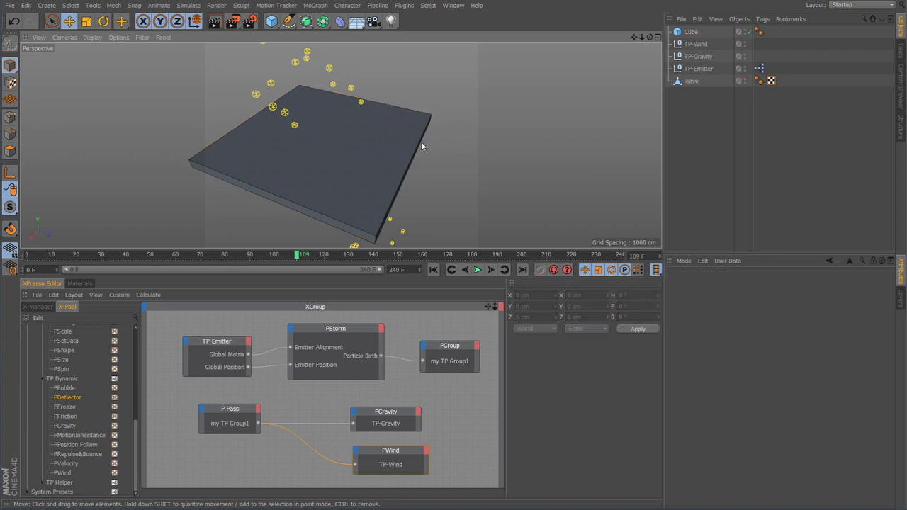
{"action": "left_click", "coordinate": [421, 144]}
{"action": "left_click_drag", "start_coordinate": [433, 168], "coordinate": [401, 179], "text": "alt"}
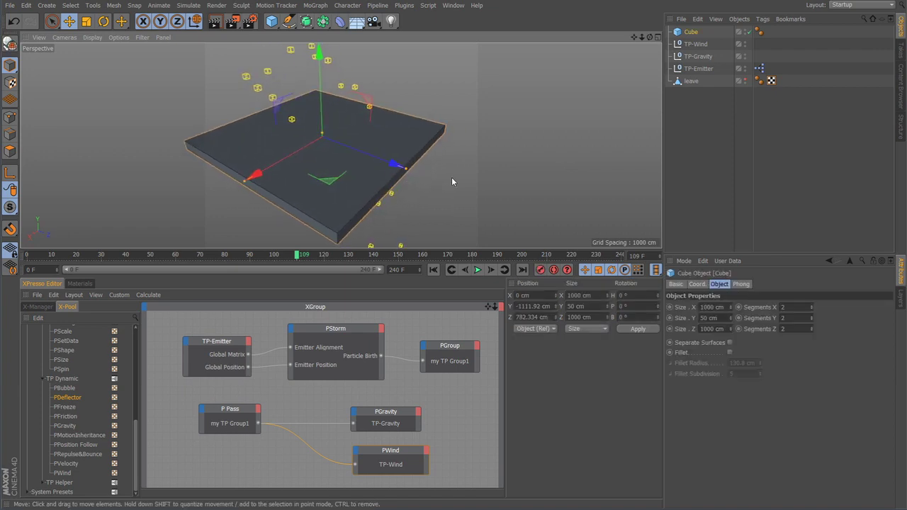
{"action": "key", "text": "c"}
{"action": "left_click", "coordinate": [485, 174]}
{"action": "left_click_drag", "start_coordinate": [439, 181], "coordinate": [417, 215], "text": "alt"}
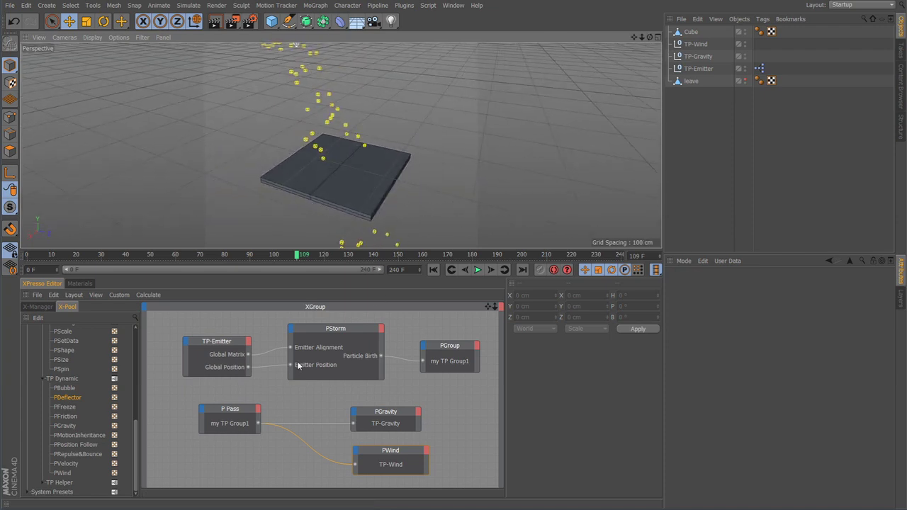
Add a PDeflector node from the TP Dynamic group to the XGroup and place it below the PWind node.
{"action": "left_click", "coordinate": [334, 331]}
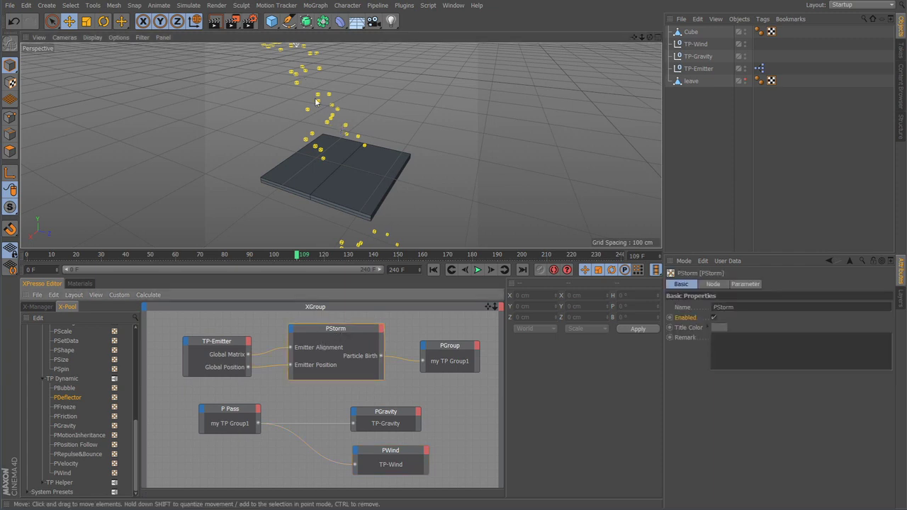
{"action": "left_click", "coordinate": [350, 175]}
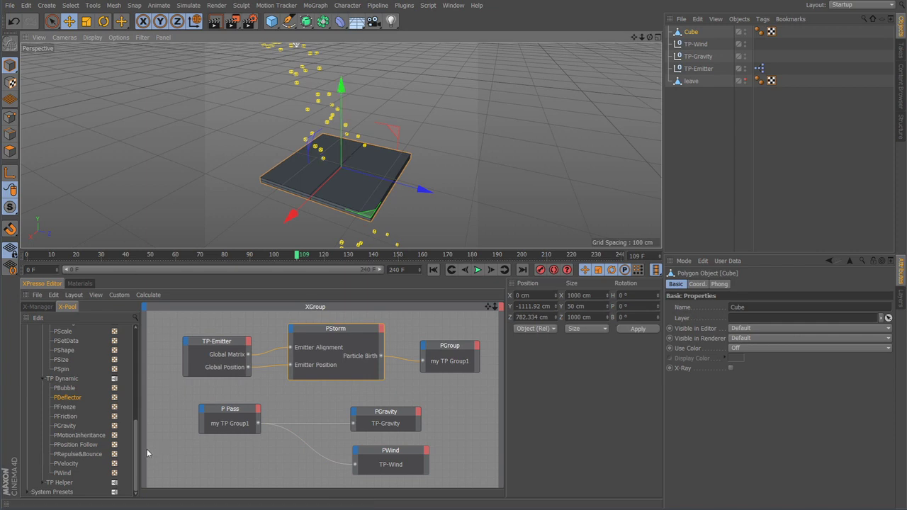
{"action": "left_click", "coordinate": [60, 381]}
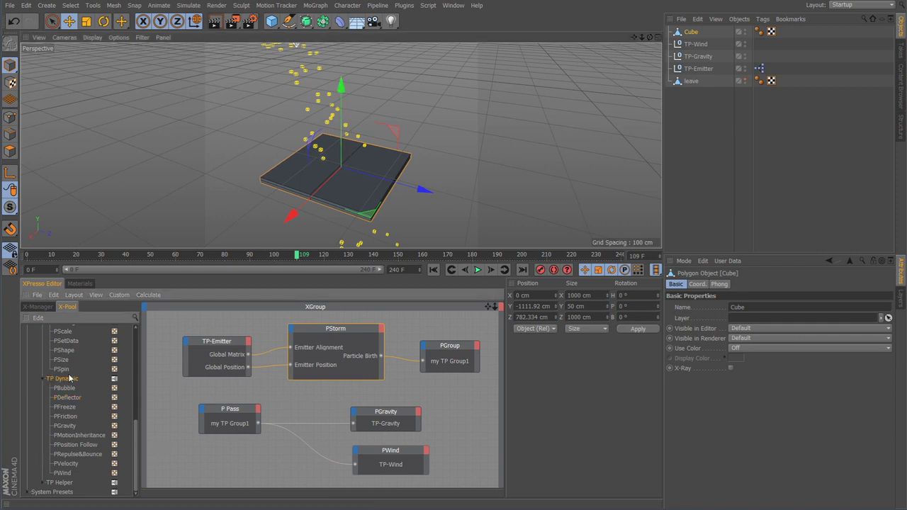
{"action": "left_click", "coordinate": [68, 398]}
{"action": "left_click_drag", "start_coordinate": [78, 401], "coordinate": [226, 452]}
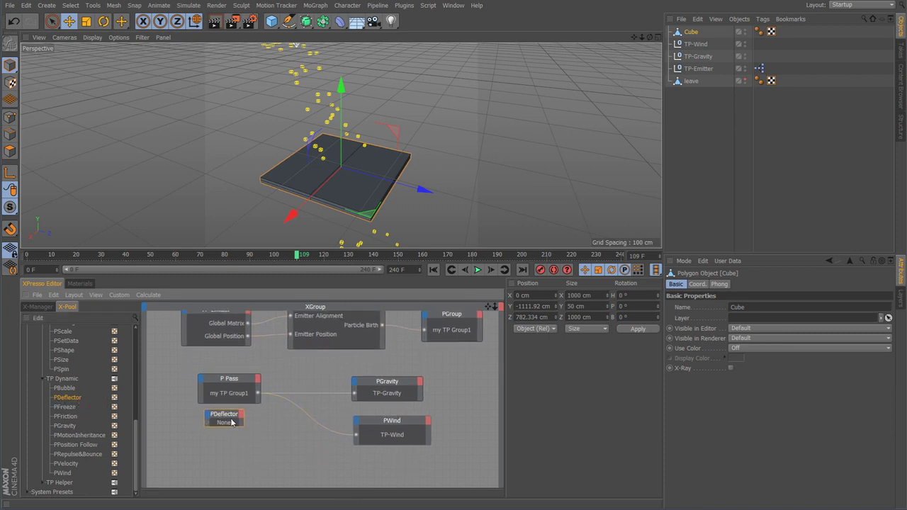
{"action": "left_click_drag", "start_coordinate": [233, 419], "coordinate": [385, 462]}
{"action": "scroll", "coordinate": [392, 458], "scroll_direction": "up", "scroll_amount": 2}
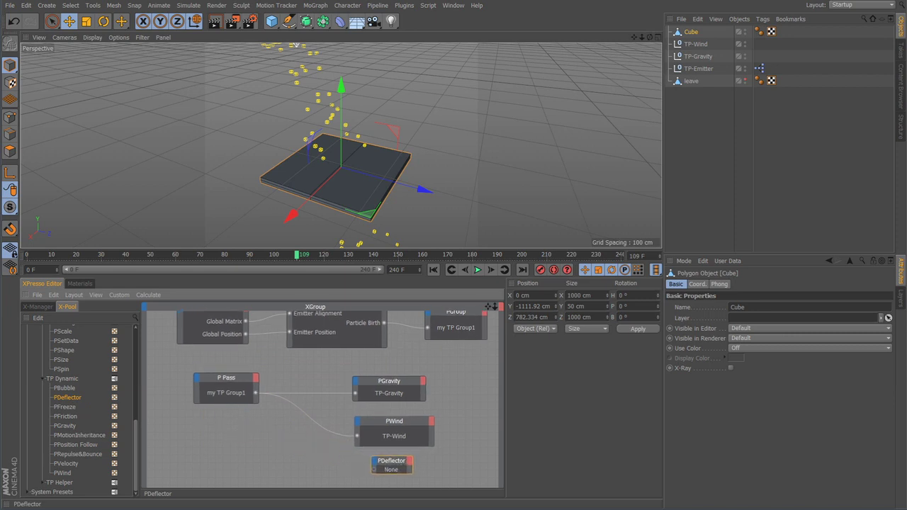
Assign the Cube as the object in the PDeflector node's parameters.
{"action": "left_click", "coordinate": [386, 453]}
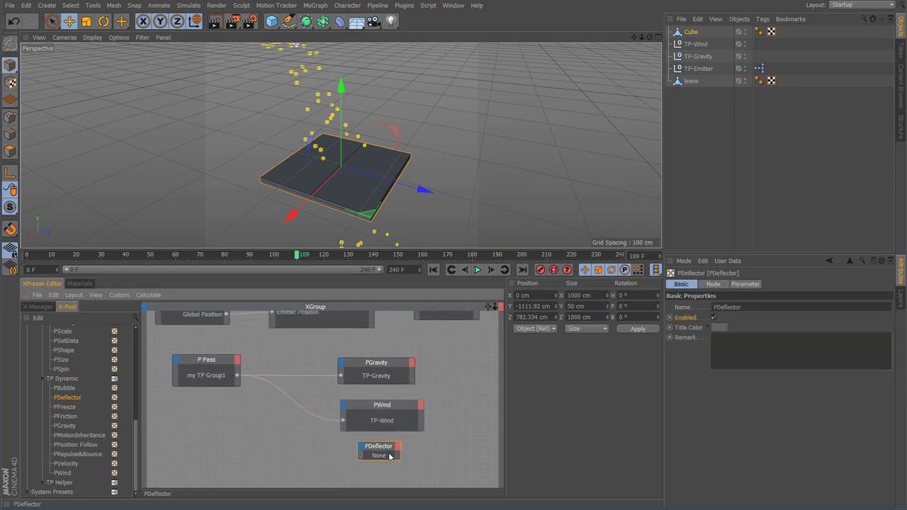
{"action": "left_click", "coordinate": [744, 284]}
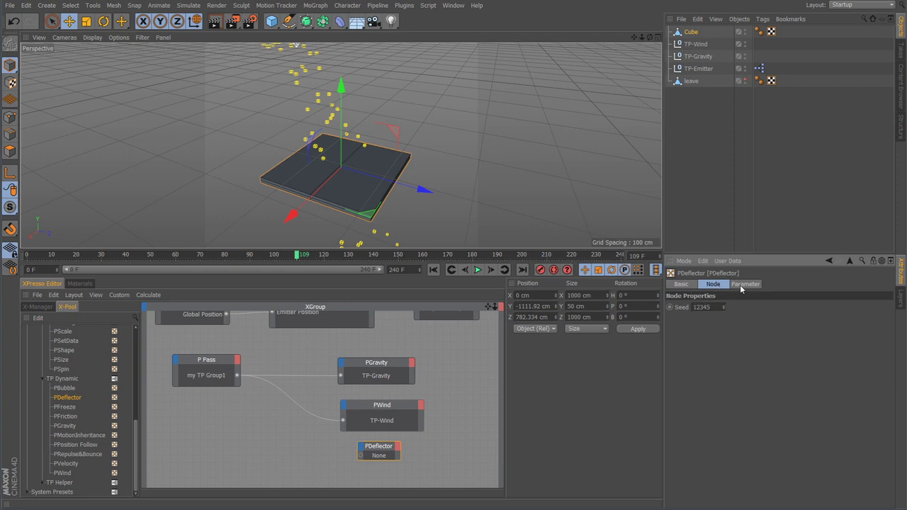
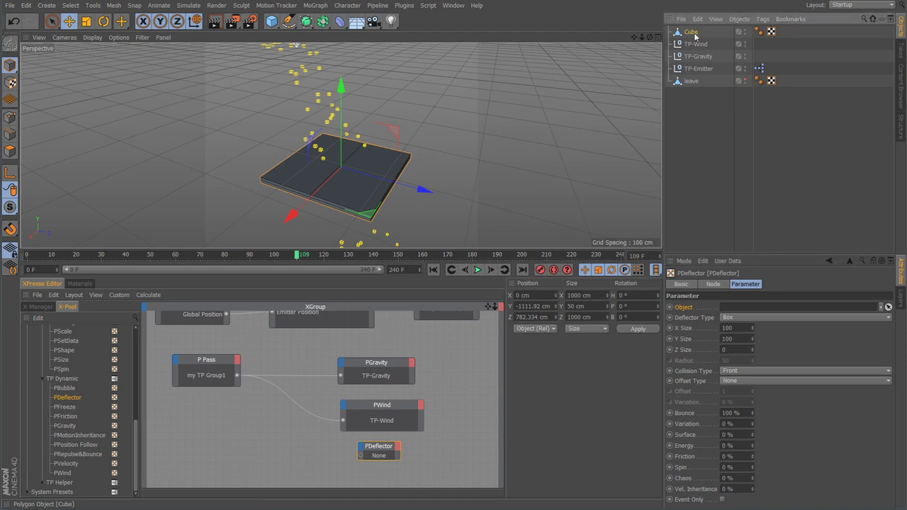
{"action": "left_click_drag", "start_coordinate": [737, 107], "coordinate": [767, 309]}
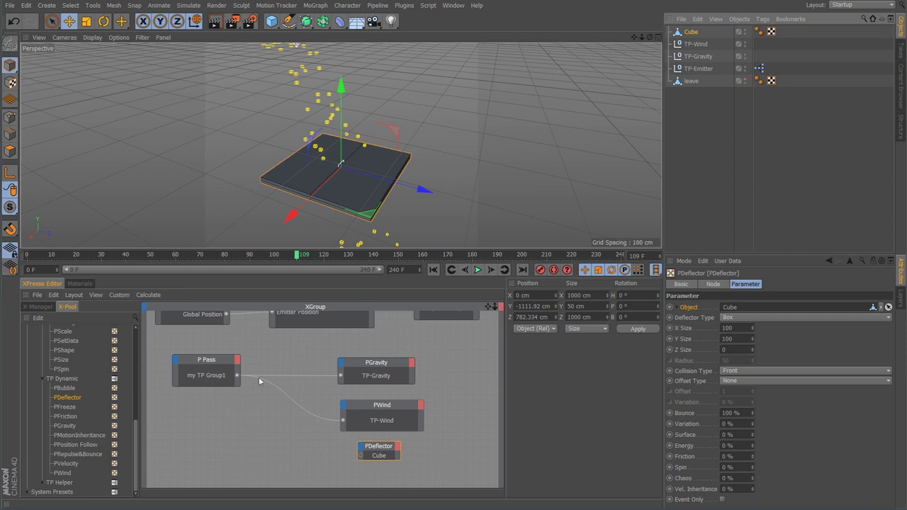
Connect the P Pass node's my TP Group1 output to the PDeflector node's input.
{"action": "middle_click_drag", "start_coordinate": [246, 355], "coordinate": [254, 372]}
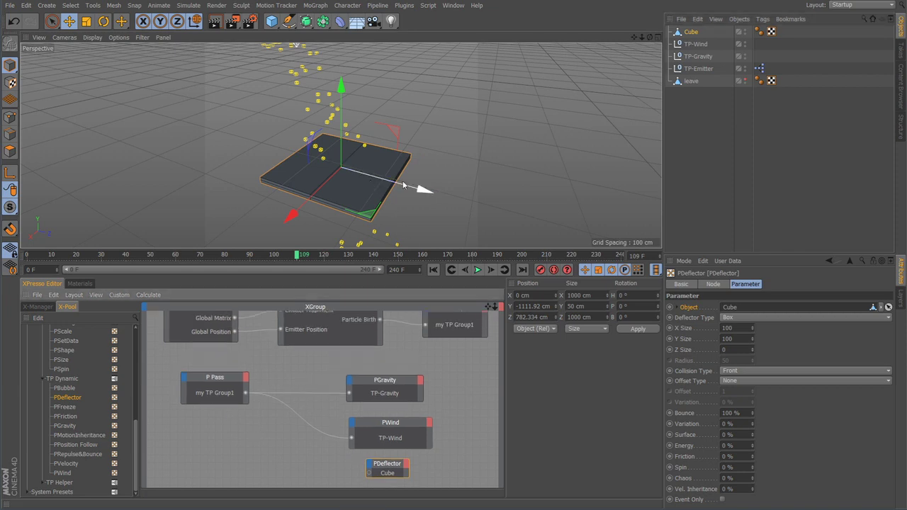
{"action": "middle_click_drag", "start_coordinate": [239, 395], "coordinate": [240, 386]}
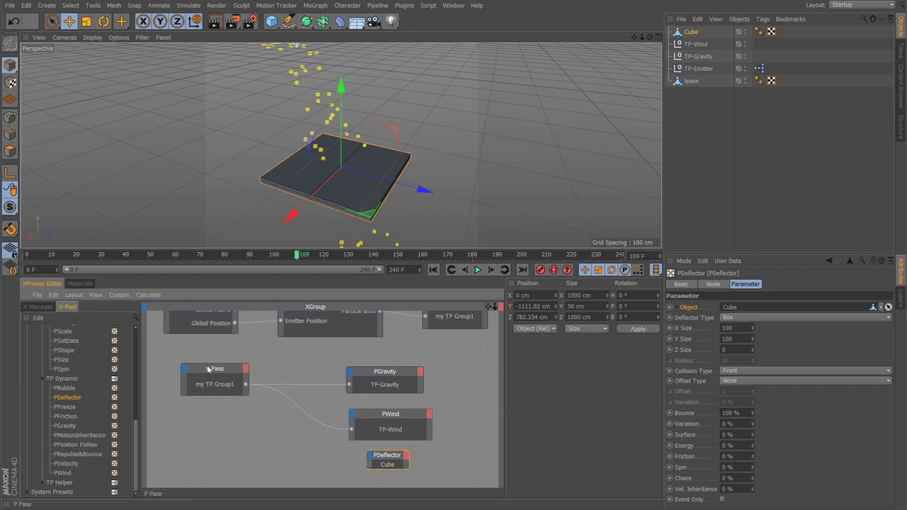
{"action": "left_click_drag", "start_coordinate": [245, 384], "coordinate": [429, 465]}
{"action": "left_click_drag", "start_coordinate": [489, 216], "coordinate": [431, 204], "text": "alt"}
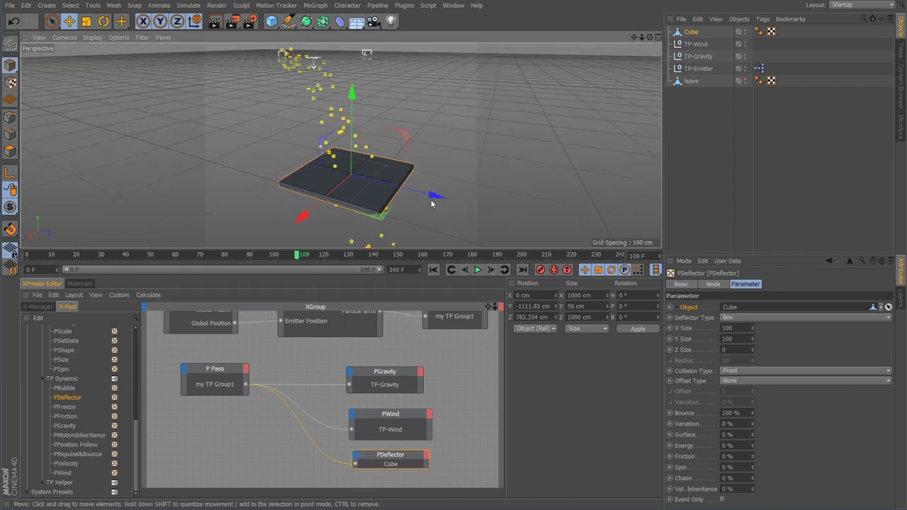
Select the PDeflector node and choose Box as its Deflector Type.
{"action": "left_click", "coordinate": [401, 461]}
{"action": "left_click_drag", "start_coordinate": [418, 193], "coordinate": [269, 149], "text": "alt"}
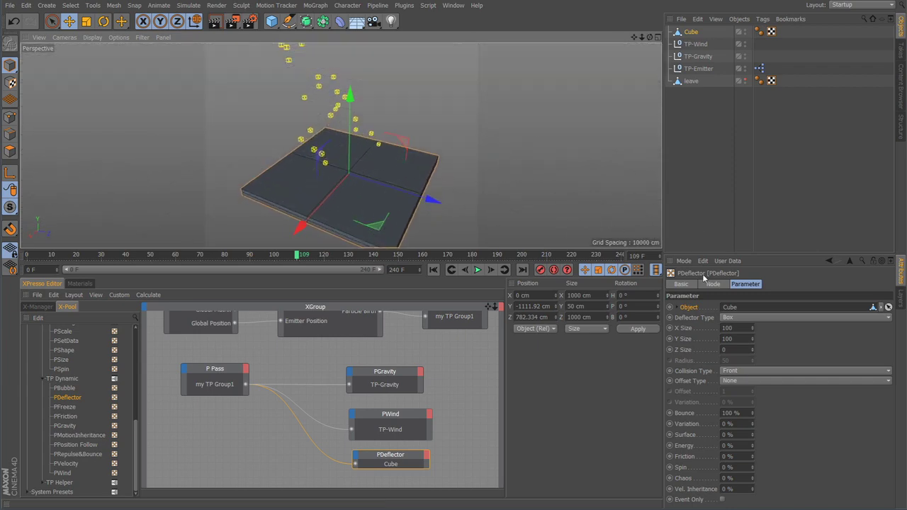
{"action": "left_click", "coordinate": [700, 319]}
{"action": "left_click", "coordinate": [732, 321]}
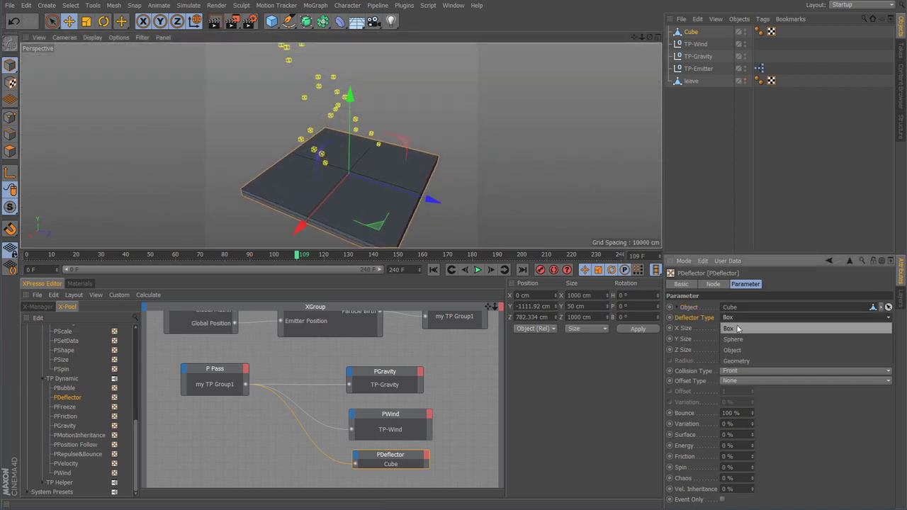
{"action": "left_click", "coordinate": [737, 328]}
Check the Cube's dimensions and set the PDeflector's X Size to 1000, Y Size to 50 and Z Size to 1000.
{"action": "left_click_drag", "start_coordinate": [403, 196], "coordinate": [378, 186], "text": "alt"}
{"action": "left_click", "coordinate": [691, 33]}
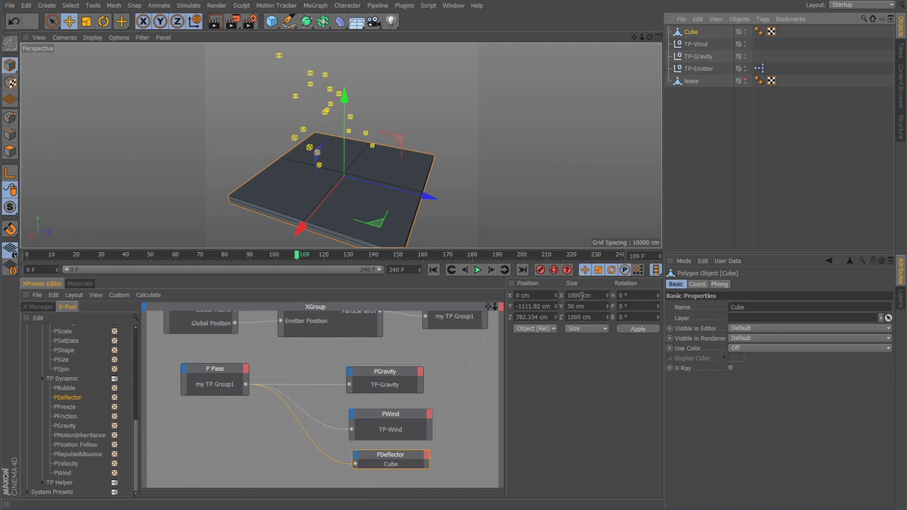
{"action": "left_click", "coordinate": [596, 296]}
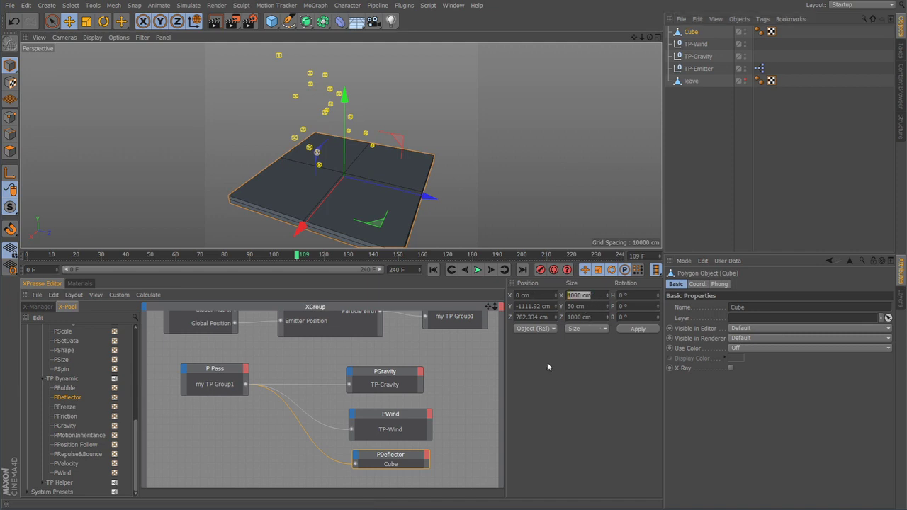
{"action": "left_click", "coordinate": [404, 457]}
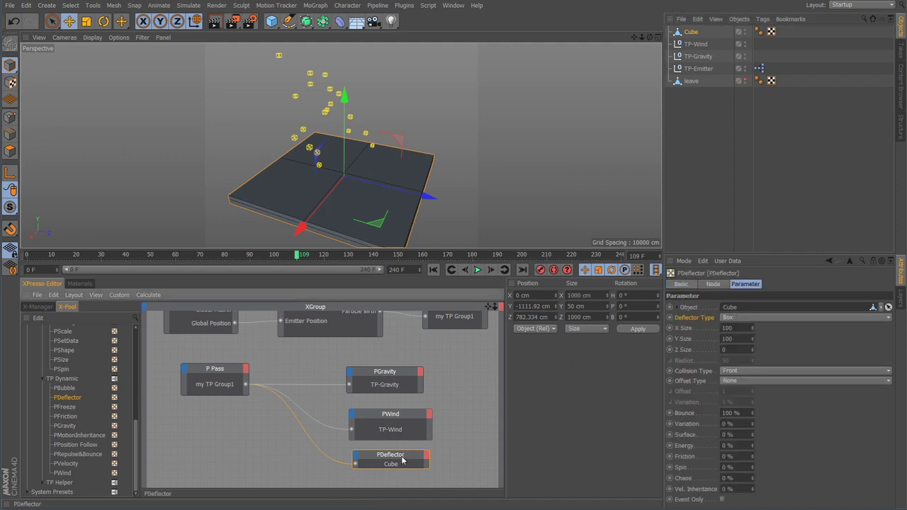
{"action": "left_click", "coordinate": [740, 330]}
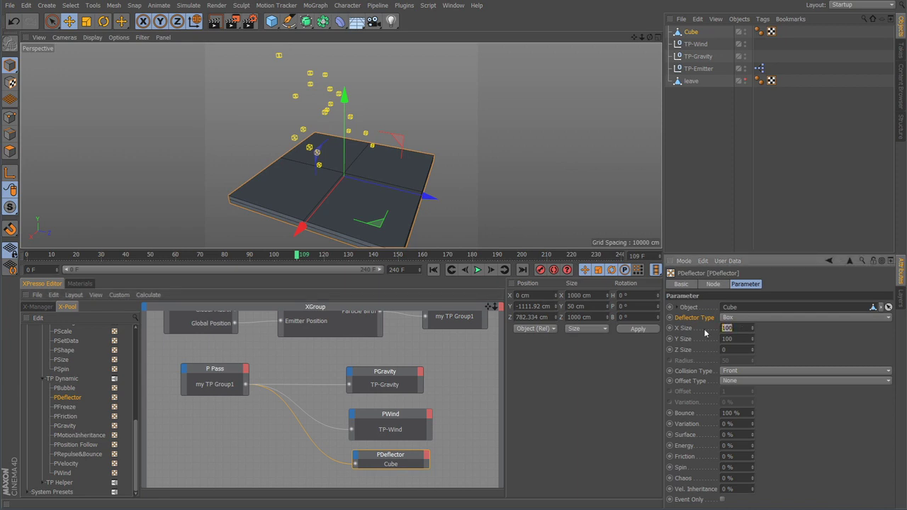
{"action": "type", "text": "1"}
{"action": "key", "text": "Tab"}
{"action": "type", "text": "50"}
{"action": "key", "text": "Tab"}
Play the animation from the first frame to examine how the particles collide with the cube, and stop it.
{"action": "left_click_drag", "start_coordinate": [455, 239], "coordinate": [472, 178], "text": "alt"}
{"action": "left_click", "coordinate": [433, 269]}
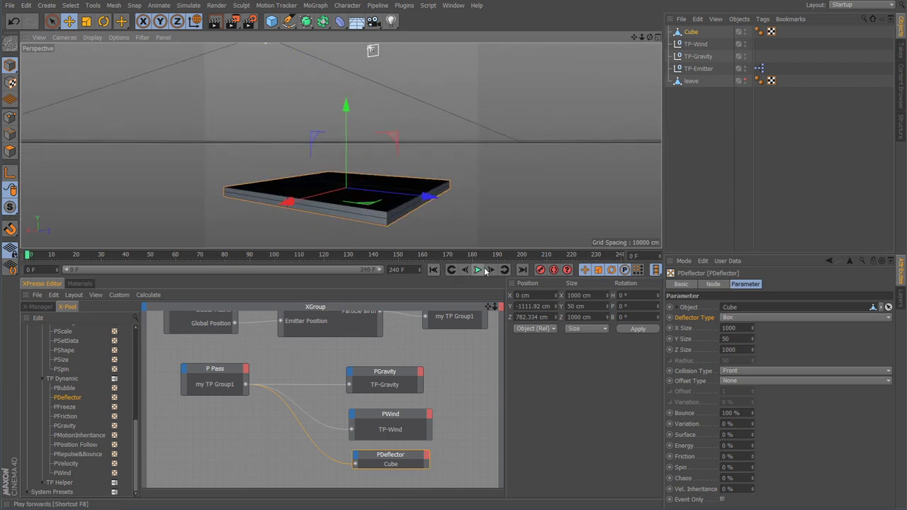
{"action": "left_click", "coordinate": [478, 270]}
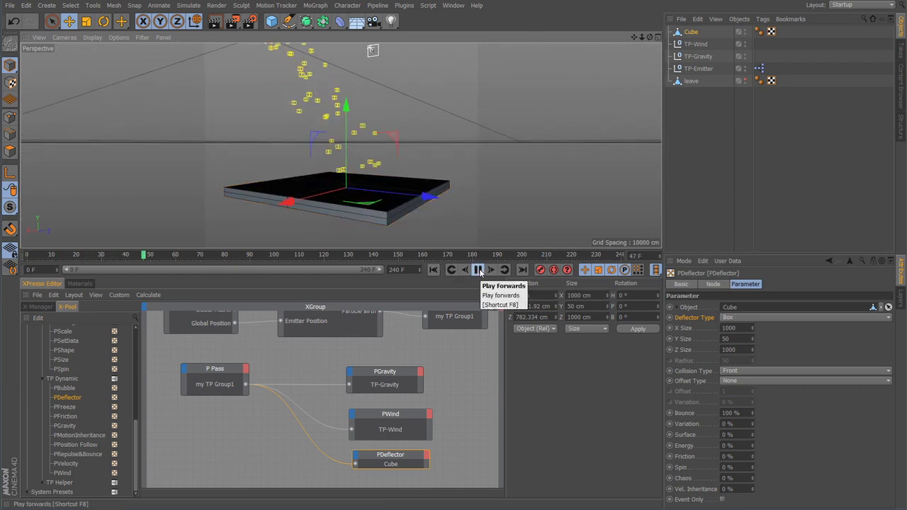
{"action": "scroll", "coordinate": [439, 178], "scroll_direction": "down", "scroll_amount": 5}
{"action": "left_click_drag", "start_coordinate": [375, 179], "coordinate": [437, 219], "text": "alt"}
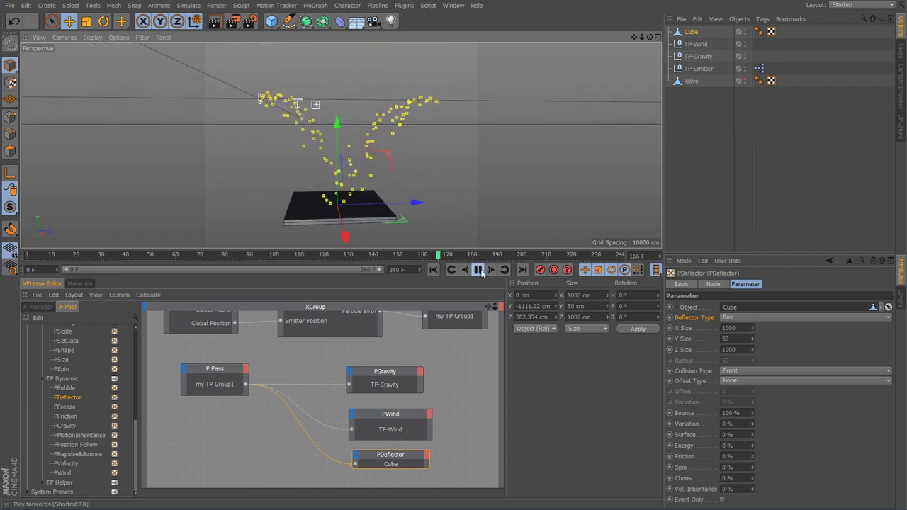
{"action": "left_click", "coordinate": [478, 270]}
{"action": "left_click_drag", "start_coordinate": [378, 158], "coordinate": [448, 87], "text": "alt"}
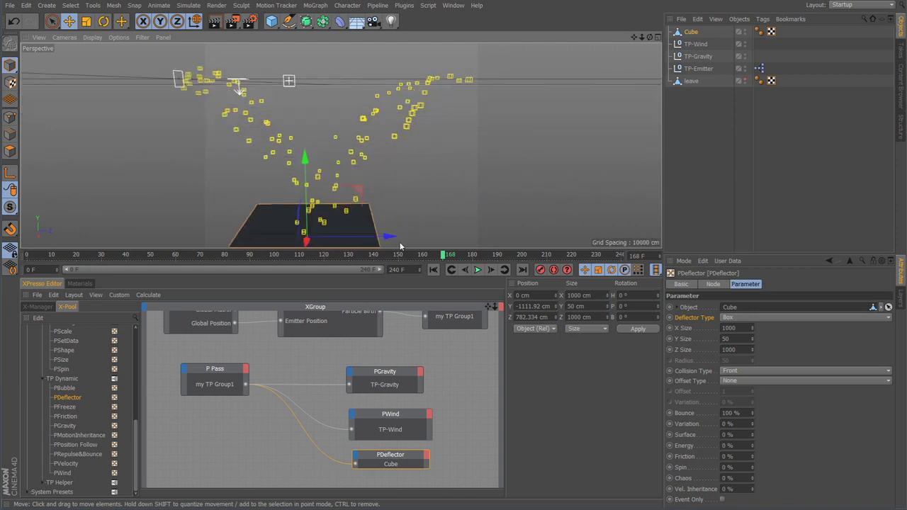
Set the PStorm node's particle Life to 160 F.
{"action": "left_click", "coordinate": [327, 334]}
{"action": "scroll", "coordinate": [388, 347], "scroll_direction": "up", "scroll_amount": 2}
{"action": "right_click_drag", "start_coordinate": [387, 346], "coordinate": [383, 342], "text": "alt"}
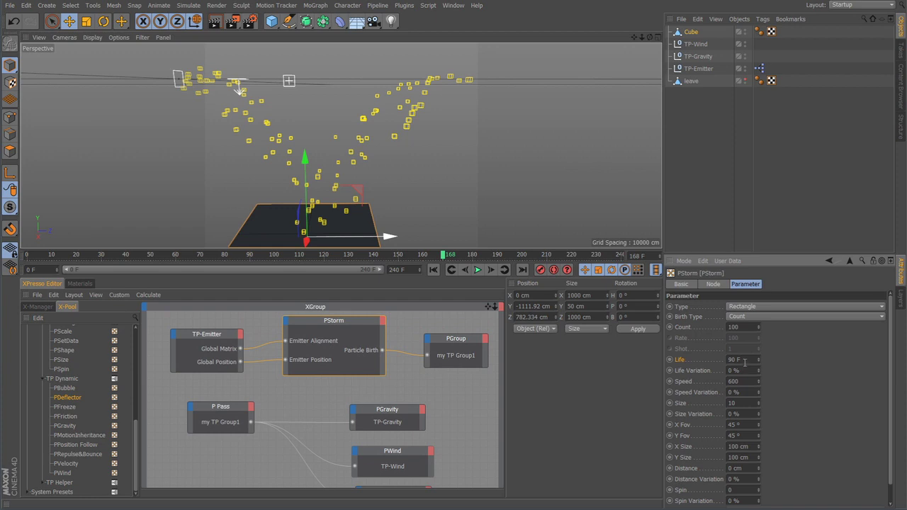
{"action": "left_click", "coordinate": [742, 360]}
Replay the simulation from the start to examine the longer-lived particles around the cube from several angles.
{"action": "left_click", "coordinate": [436, 270]}
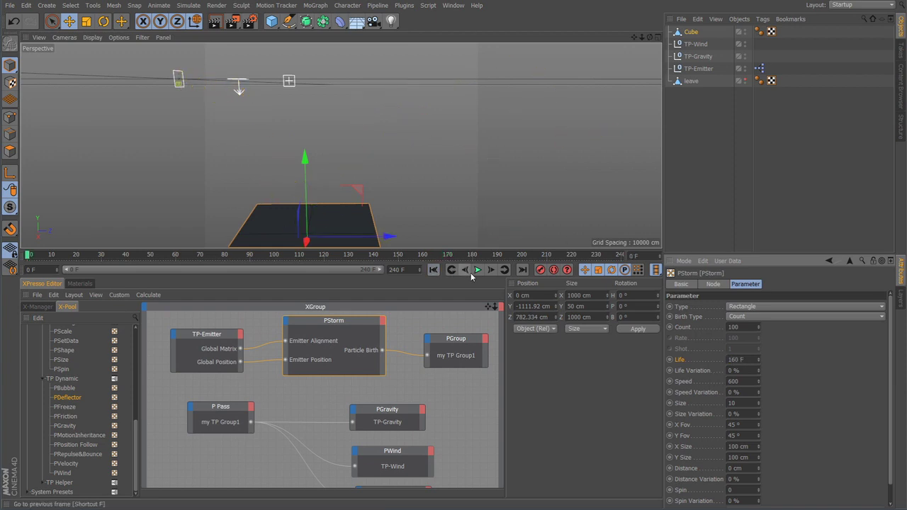
{"action": "left_click", "coordinate": [477, 270]}
{"action": "scroll", "coordinate": [425, 220], "scroll_direction": "down", "scroll_amount": 3}
{"action": "middle_click_drag", "start_coordinate": [407, 209], "coordinate": [248, 173], "text": "alt"}
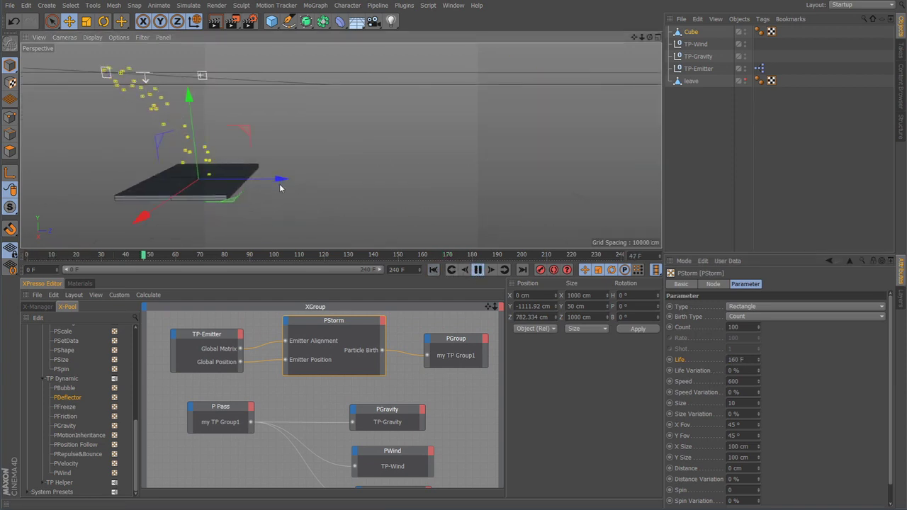
{"action": "middle_click_drag", "start_coordinate": [298, 200], "coordinate": [322, 206], "text": "alt"}
{"action": "scroll", "coordinate": [322, 205], "scroll_direction": "down", "scroll_amount": 2}
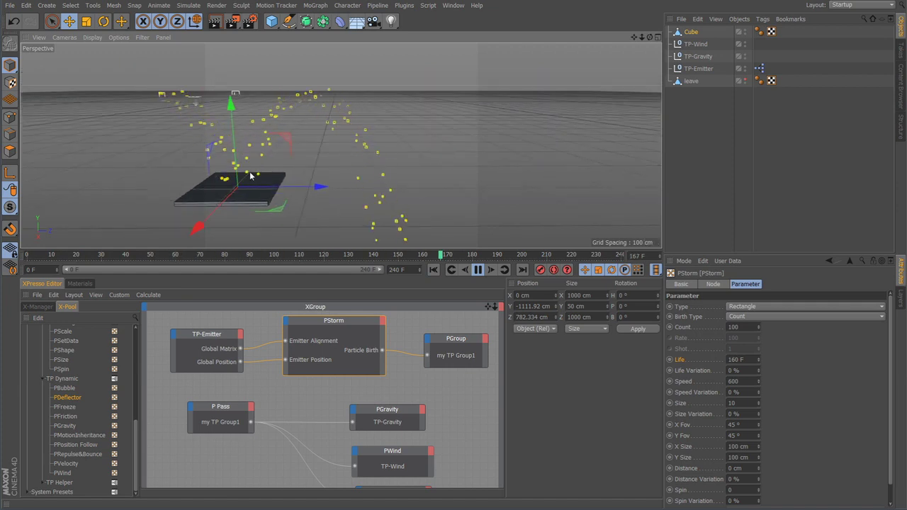
{"action": "left_click_drag", "start_coordinate": [341, 145], "coordinate": [376, 193], "text": "alt"}
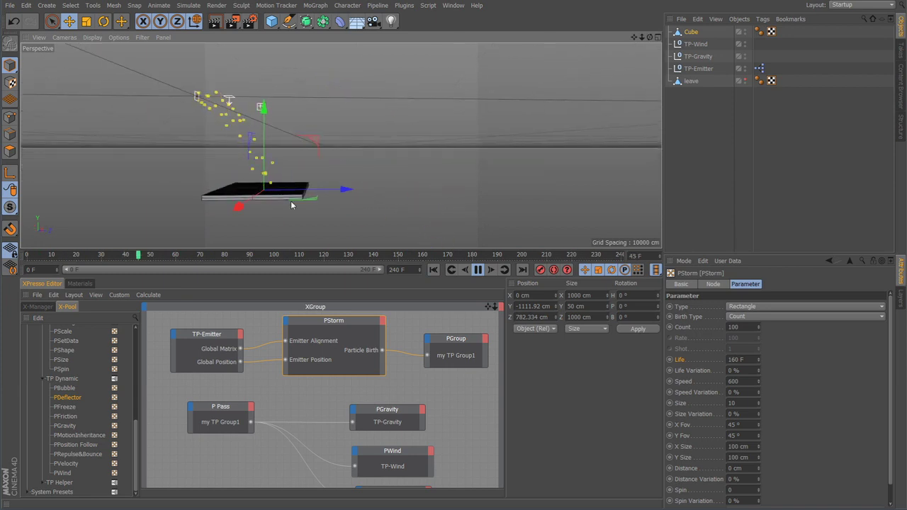
{"action": "left_click_drag", "start_coordinate": [293, 202], "coordinate": [422, 203], "text": "alt"}
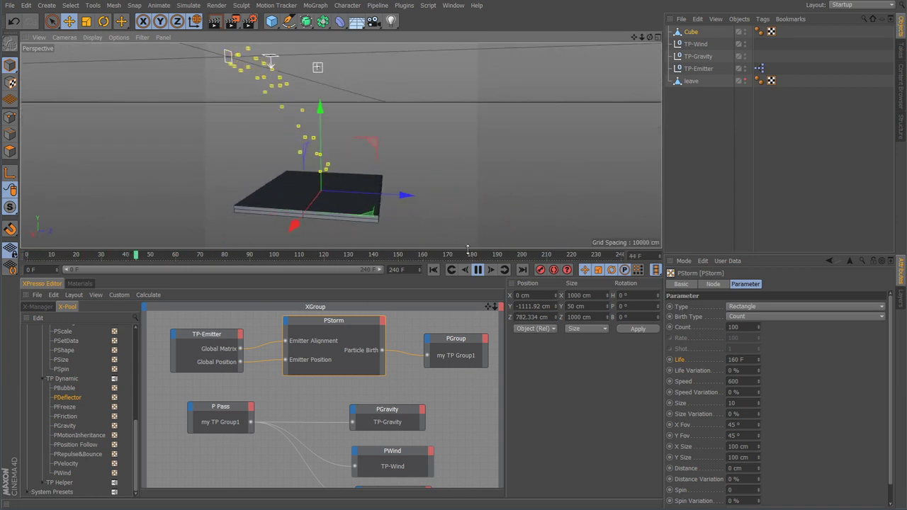
{"action": "left_click", "coordinate": [478, 269]}
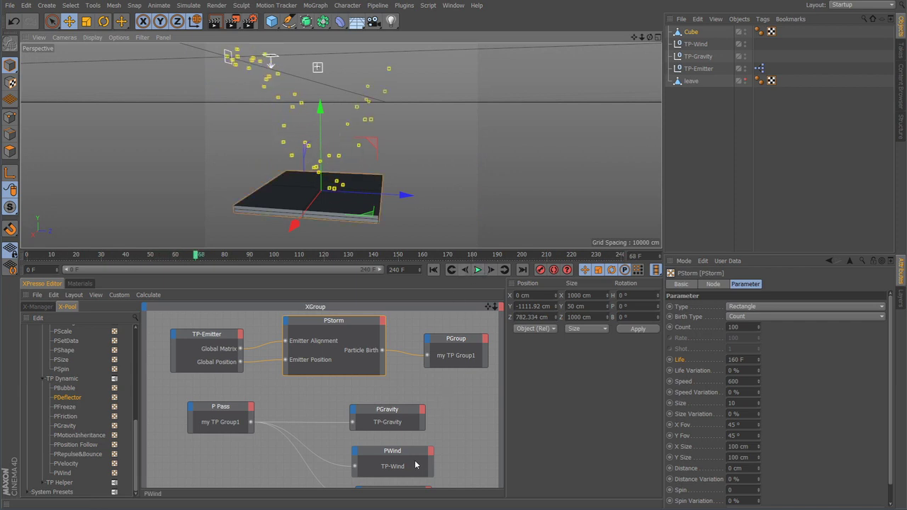
Set the PDeflector node's Bounce to 30 %.
{"action": "middle_click_drag", "start_coordinate": [430, 435], "coordinate": [403, 377], "text": "alt"}
{"action": "left_click", "coordinate": [379, 443]}
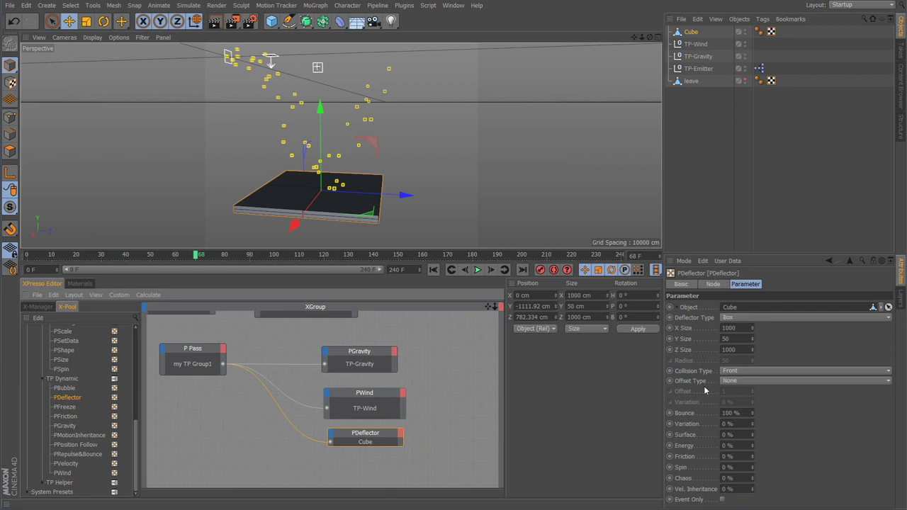
{"action": "left_click", "coordinate": [686, 414]}
{"action": "double_click", "coordinate": [741, 413]}
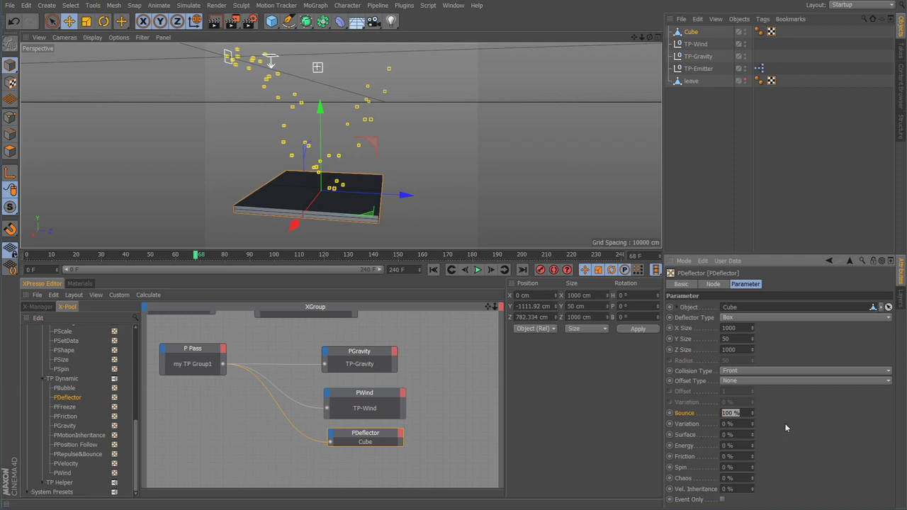
{"action": "type", "text": "30"}
{"action": "key", "text": "Return"}
Replay the animation from the first frame to examine the reduced particle bounce on the cube.
{"action": "left_click", "coordinate": [434, 269]}
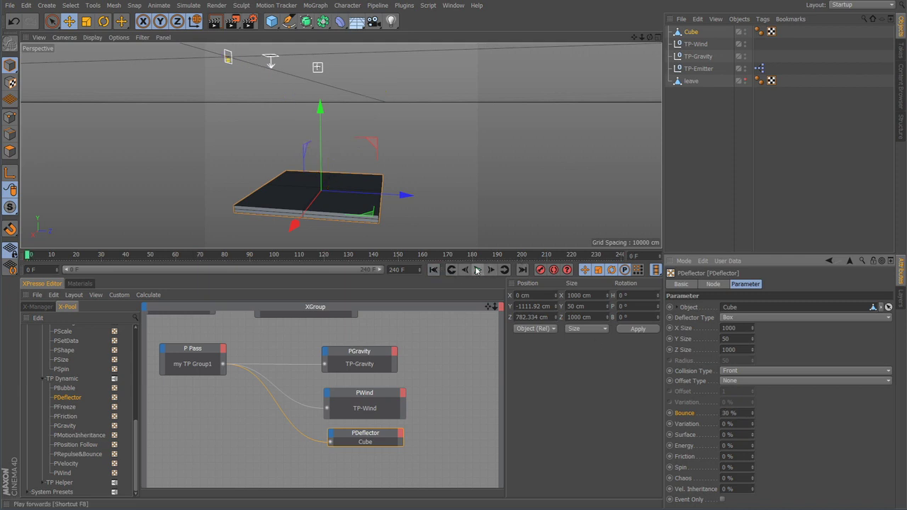
{"action": "left_click", "coordinate": [477, 270]}
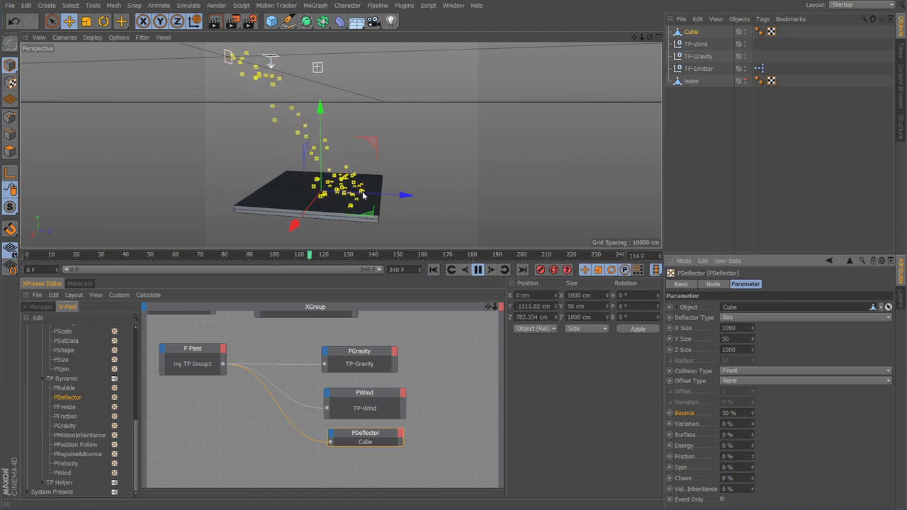
{"action": "left_click", "coordinate": [478, 274]}
{"action": "left_click_drag", "start_coordinate": [507, 202], "coordinate": [457, 227], "text": "alt"}
Set the PDeflector's Bounce to 65 % and replay the animation from the start to check it.
{"action": "left_click", "coordinate": [733, 413]}
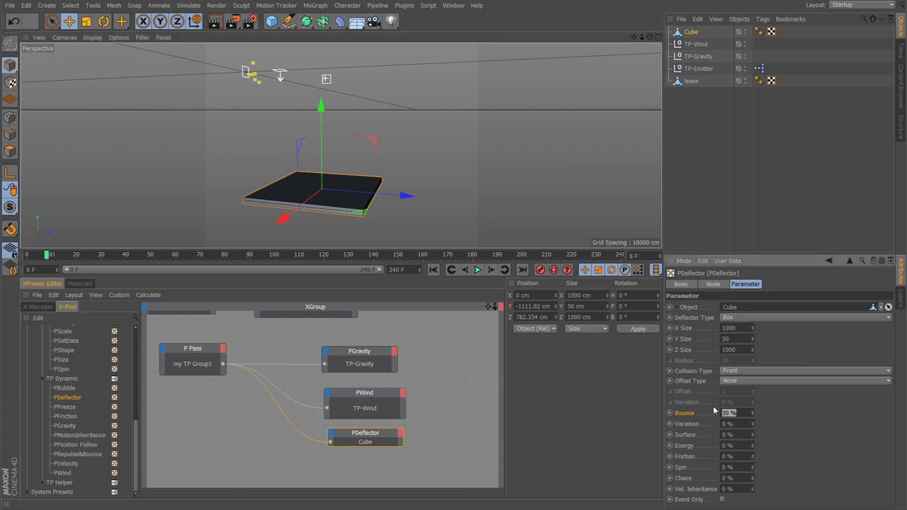
{"action": "type", "text": "65"}
{"action": "left_click", "coordinate": [433, 270]}
{"action": "left_click", "coordinate": [479, 270]}
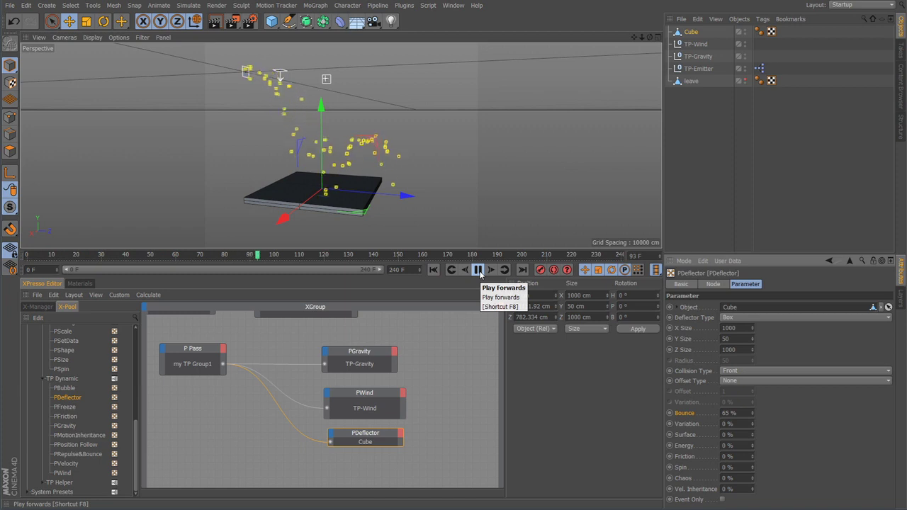
{"action": "left_click", "coordinate": [480, 272]}
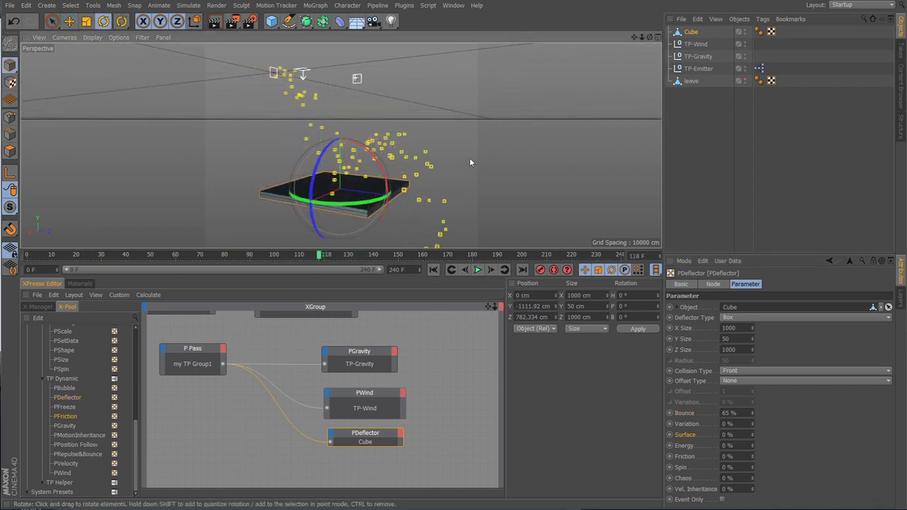
Deselect the cube and try another particle View Type in the Thinking Particles settings, returning it to Box.
{"action": "left_click", "coordinate": [464, 177]}
{"action": "left_click_drag", "start_coordinate": [373, 178], "coordinate": [428, 140], "text": "alt"}
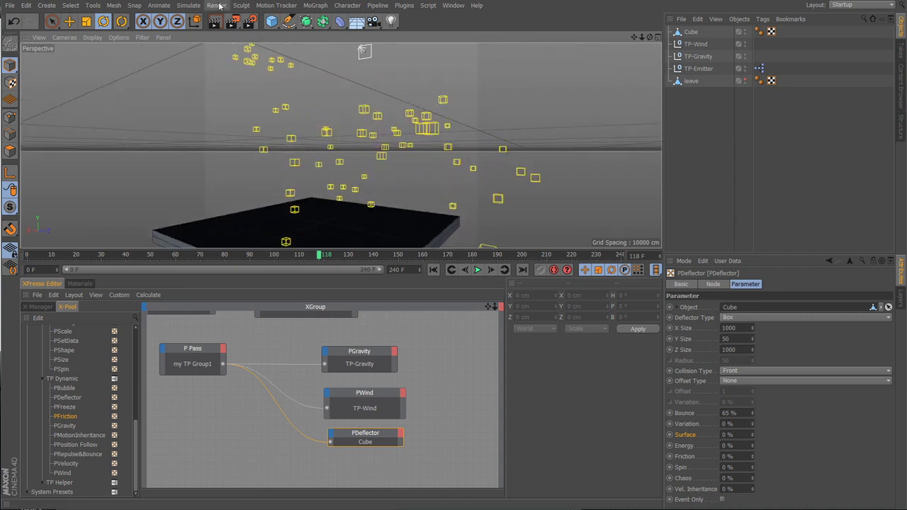
{"action": "left_click", "coordinate": [188, 5]}
{"action": "mouse_move", "coordinate": [230, 59]}
{"action": "left_click", "coordinate": [277, 71]}
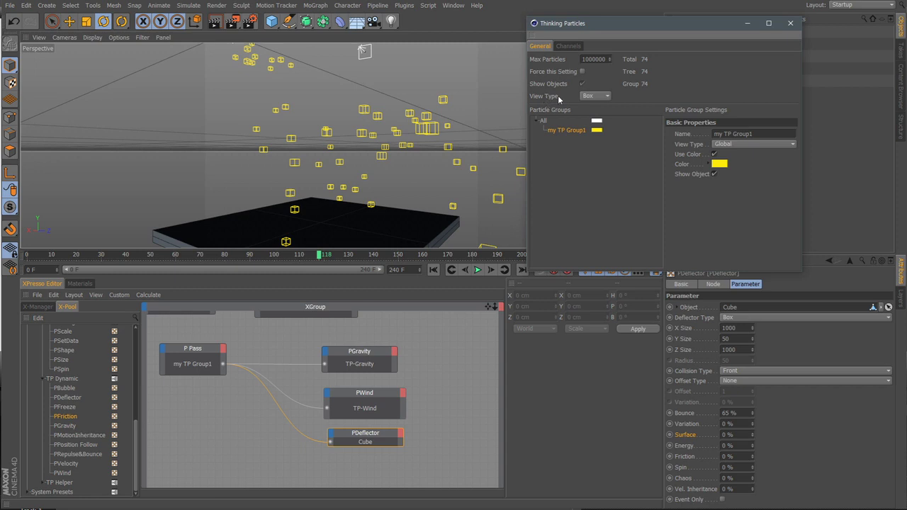
{"action": "left_click", "coordinate": [600, 97]}
{"action": "left_click", "coordinate": [593, 129]}
{"action": "left_click", "coordinate": [592, 97]}
{"action": "left_click", "coordinate": [595, 162]}
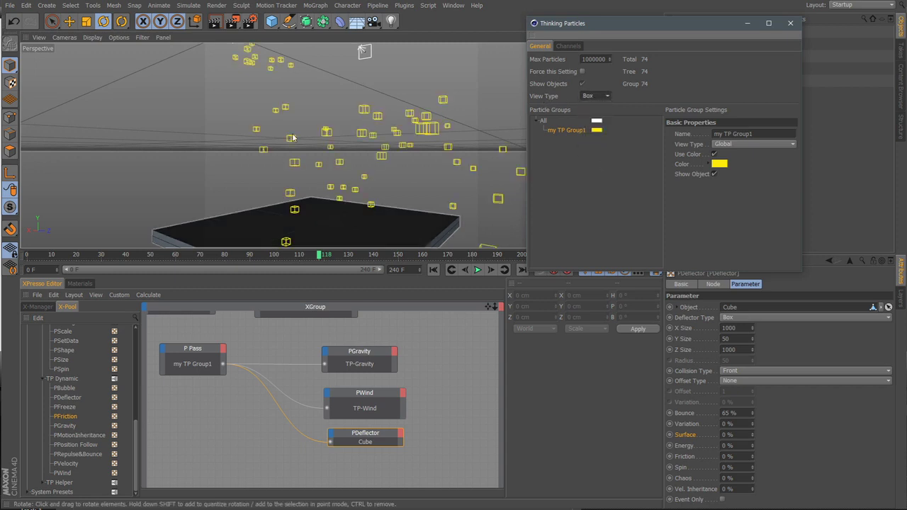
{"action": "left_click", "coordinate": [790, 23]}
Render the current frame to the Picture Viewer to check whether the particles render, and close the viewer.
{"action": "left_click_drag", "start_coordinate": [418, 83], "coordinate": [431, 60], "text": "alt"}
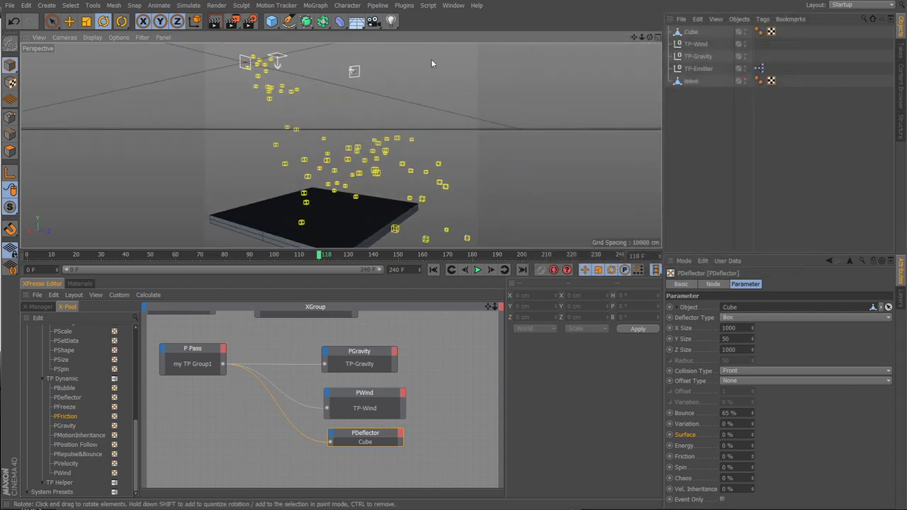
{"action": "key", "text": "shift+r"}
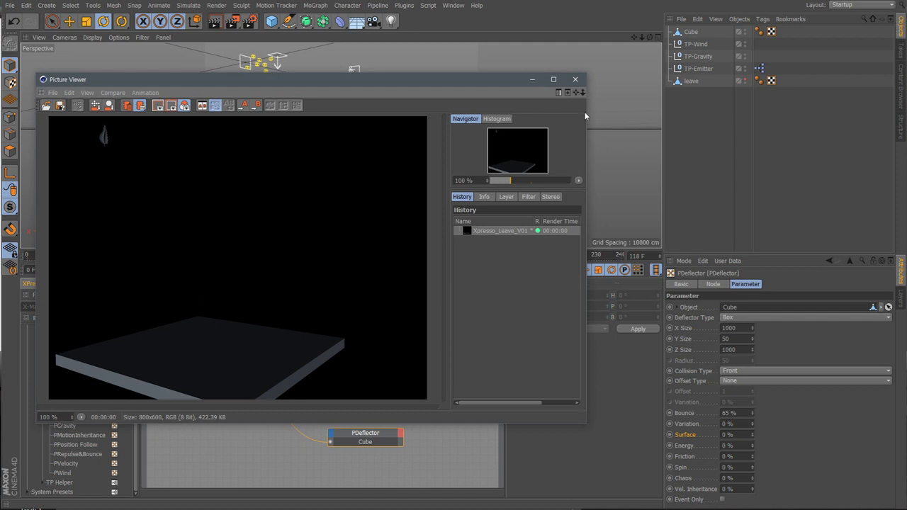
{"action": "left_click", "coordinate": [575, 78]}
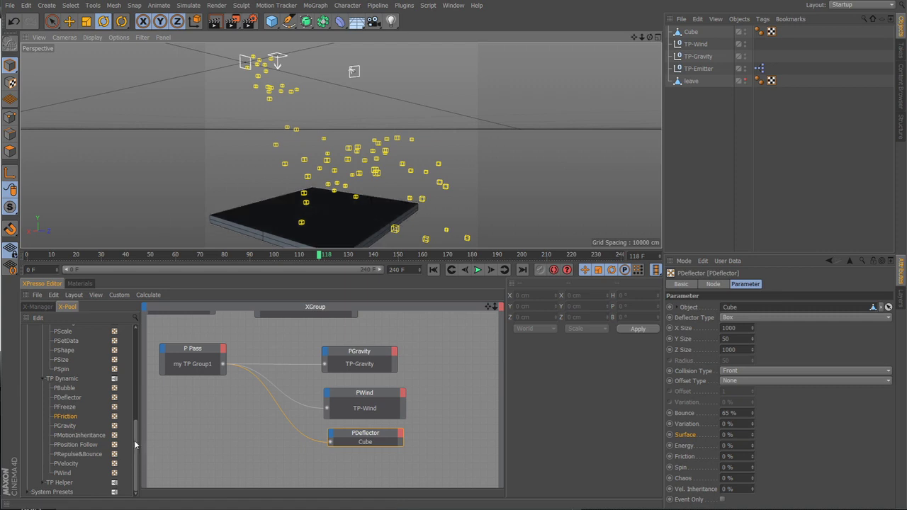
Add a PShape node from the TP Standard group to the XGroup and connect the P Pass node's my TP Group1 output to it.
{"action": "left_click_drag", "start_coordinate": [133, 440], "coordinate": [134, 402]}
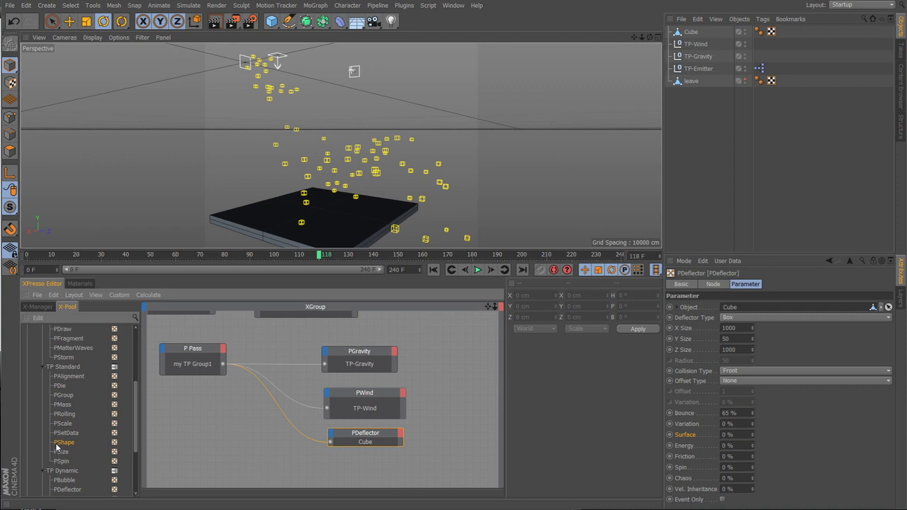
{"action": "left_click_drag", "start_coordinate": [59, 446], "coordinate": [285, 451]}
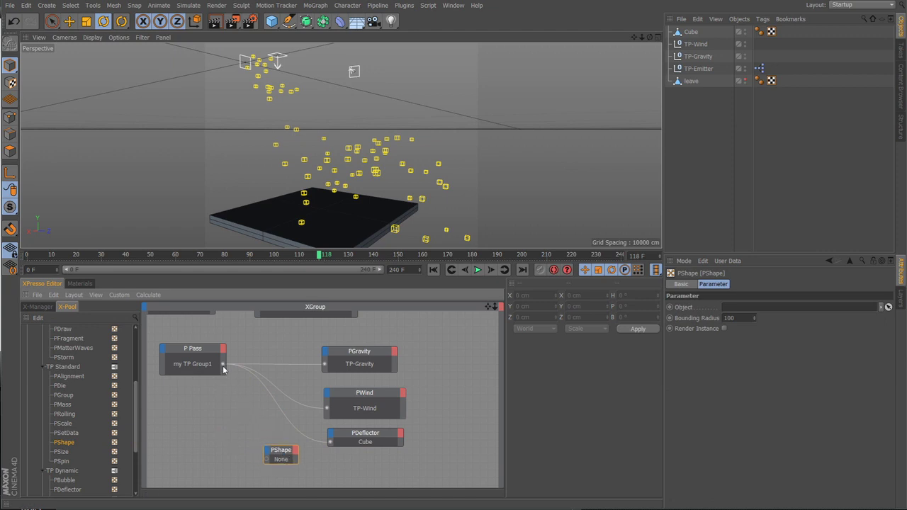
{"action": "left_click_drag", "start_coordinate": [223, 364], "coordinate": [268, 463]}
{"action": "left_click_drag", "start_coordinate": [268, 463], "coordinate": [268, 463]}
{"action": "scroll", "coordinate": [305, 397], "scroll_direction": "up", "scroll_amount": 3}
{"action": "left_click", "coordinate": [307, 364]}
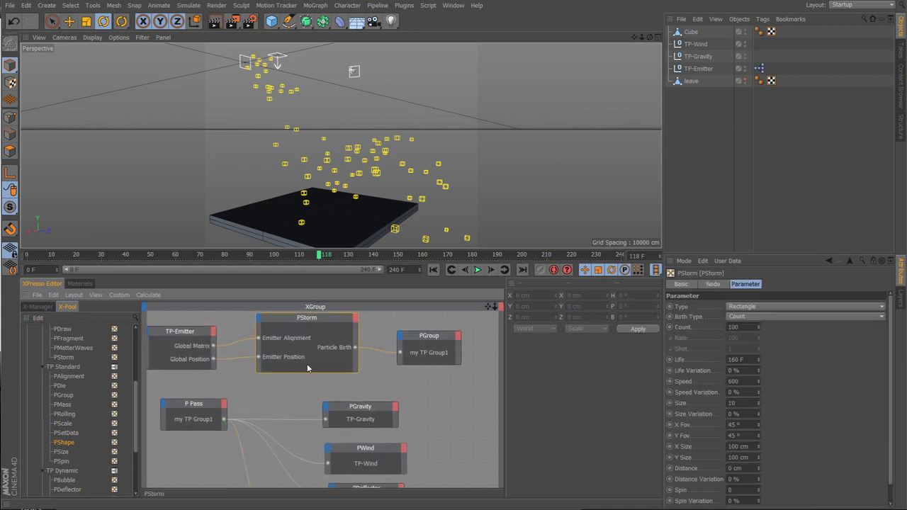
{"action": "middle_click_drag", "start_coordinate": [293, 439], "coordinate": [283, 375], "text": "alt"}
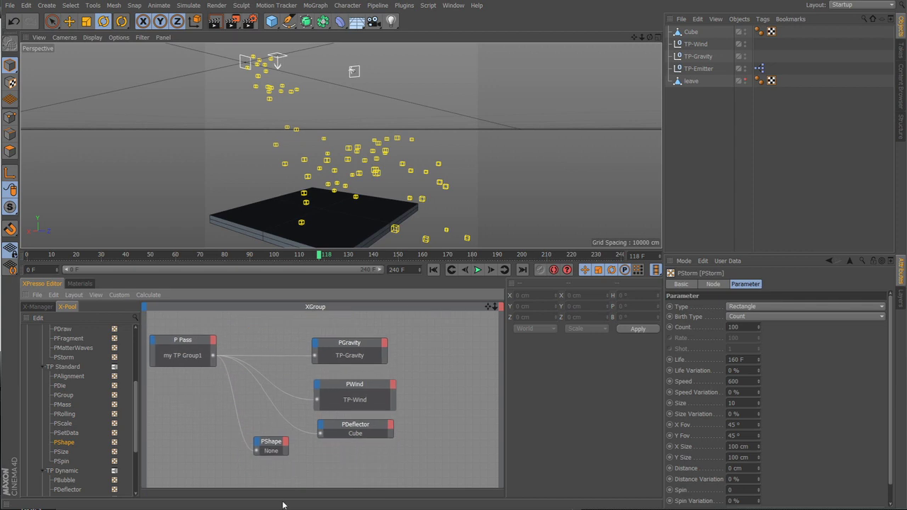
{"action": "left_click", "coordinate": [276, 452]}
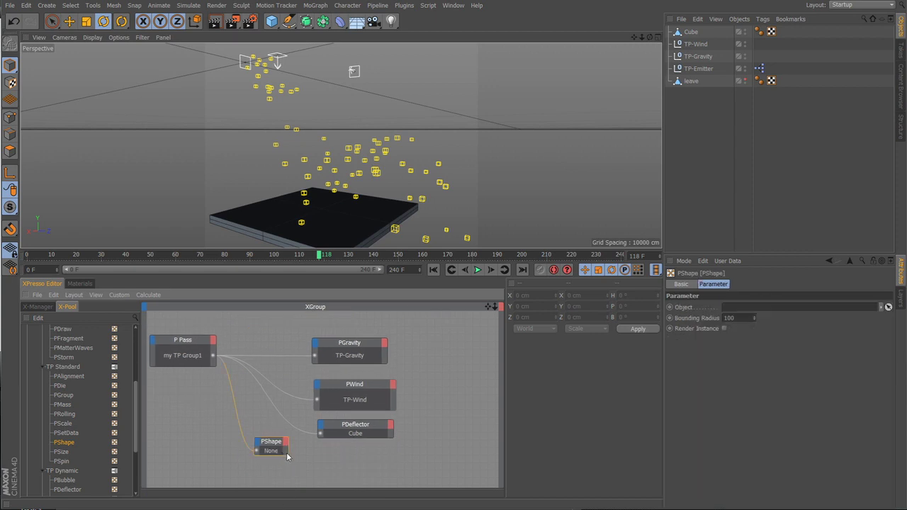
{"action": "left_click", "coordinate": [726, 310]}
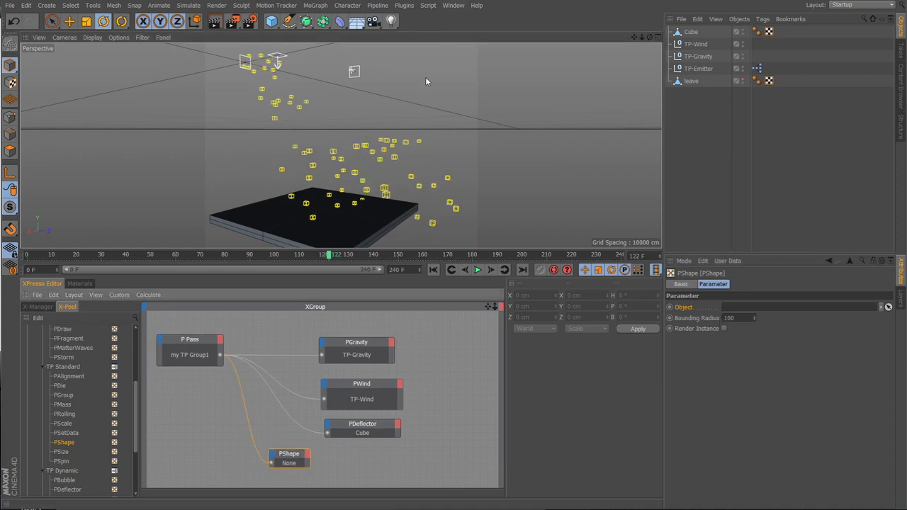
Add a Torus primitive with its default dimensions to the scene and make it editable.
{"action": "left_click", "coordinate": [272, 22]}
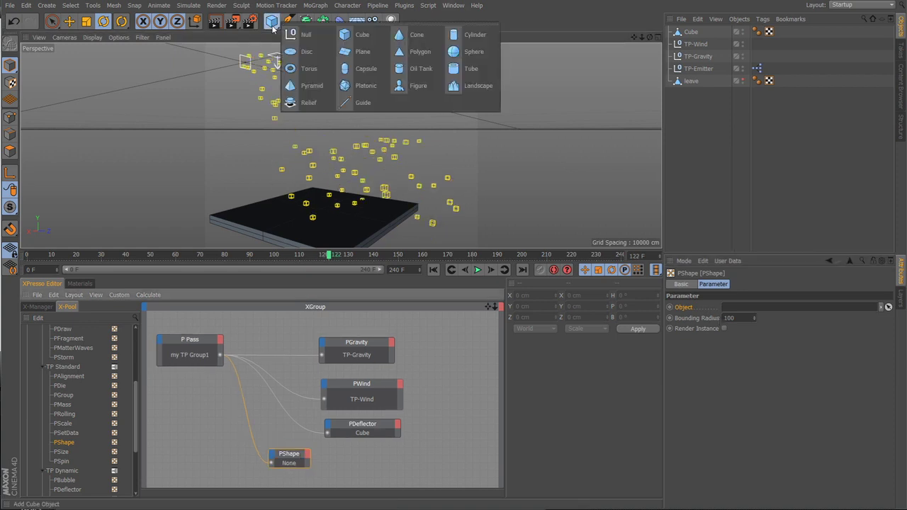
{"action": "left_click", "coordinate": [308, 77]}
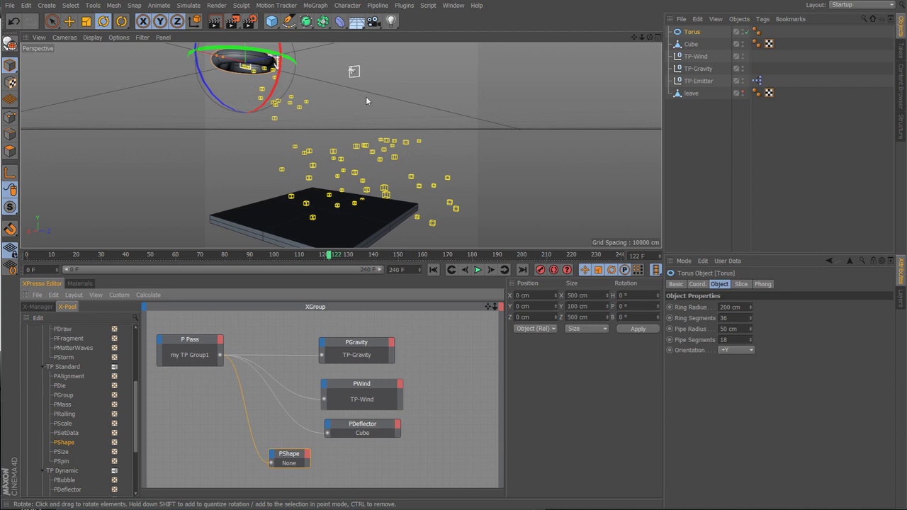
{"action": "key", "text": "c"}
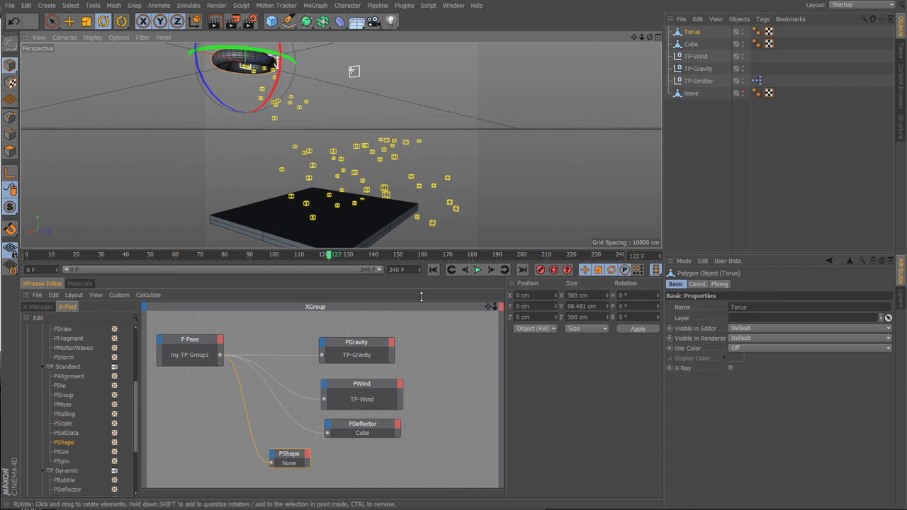
Assign the Torus as the Object of the PShape node.
{"action": "left_click", "coordinate": [292, 457]}
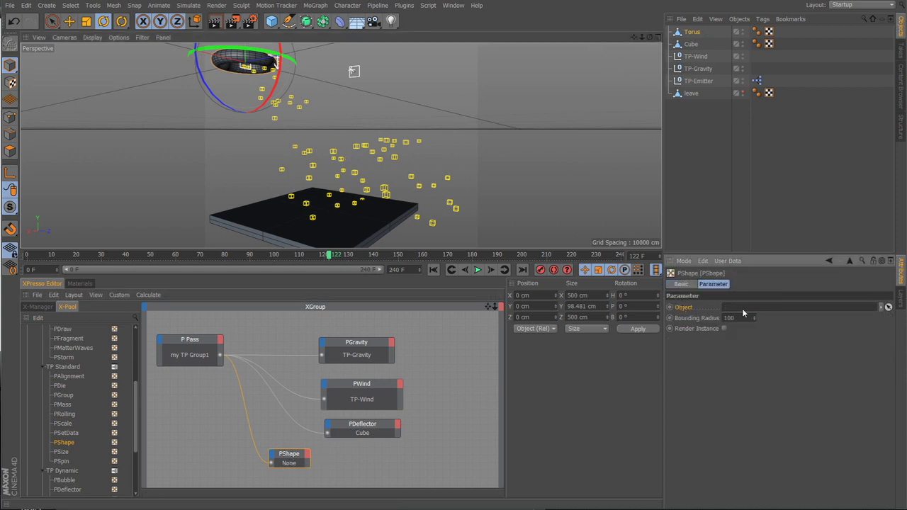
{"action": "left_click", "coordinate": [888, 307]}
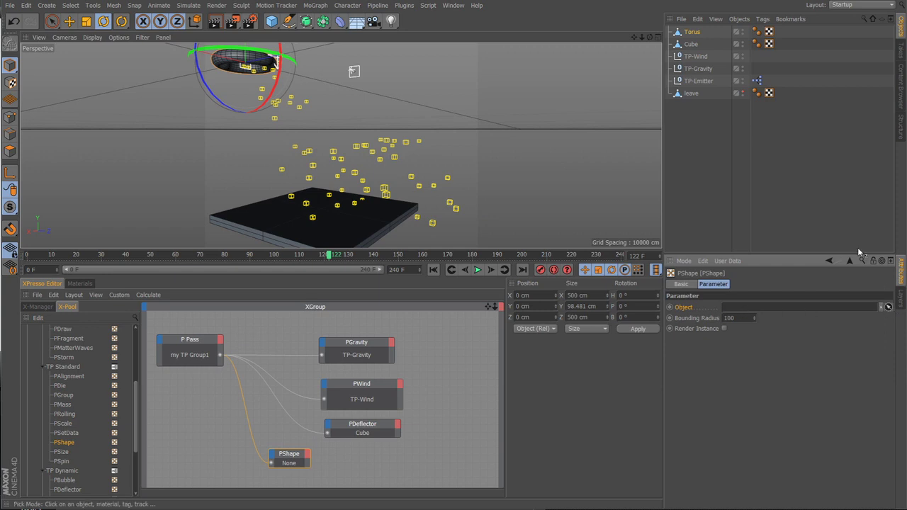
{"action": "left_click", "coordinate": [692, 33]}
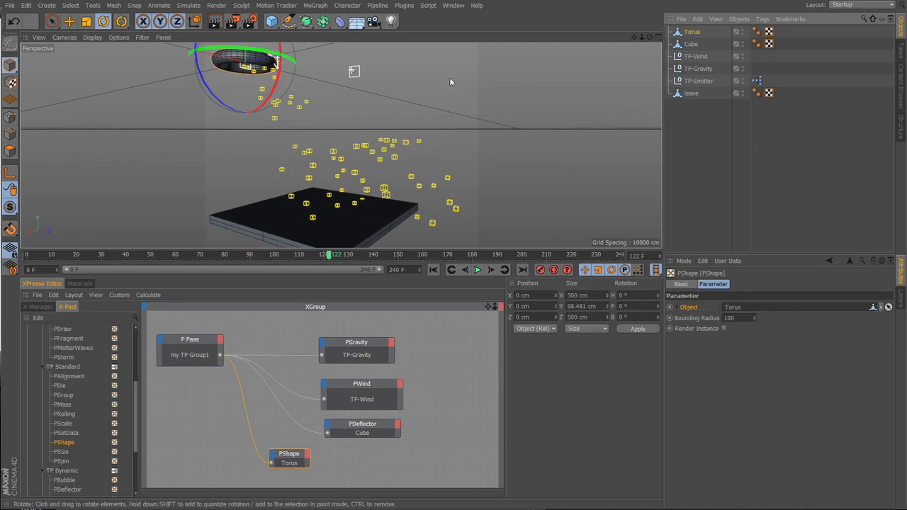
Add a Thinking Particles Particle Geometry object to the scene and view the torus-shaped particles around the slab.
{"action": "left_click", "coordinate": [189, 7]}
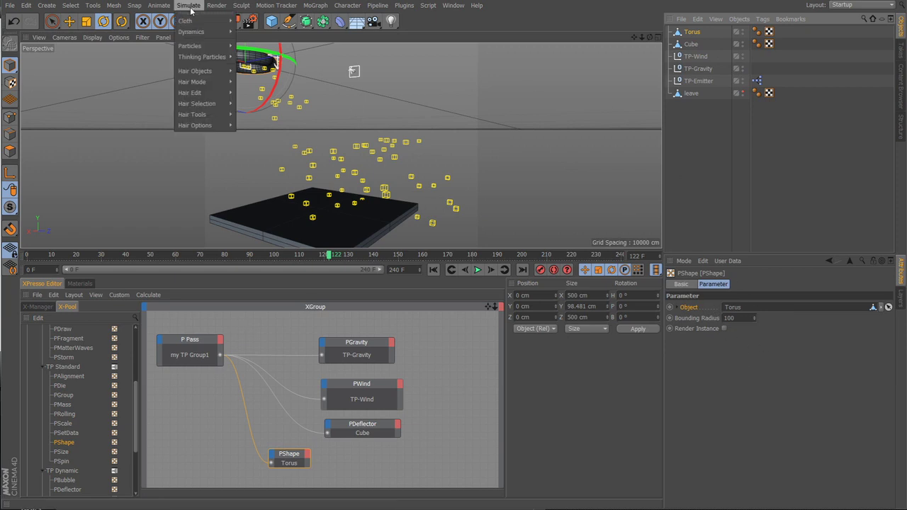
{"action": "mouse_move", "coordinate": [210, 60]}
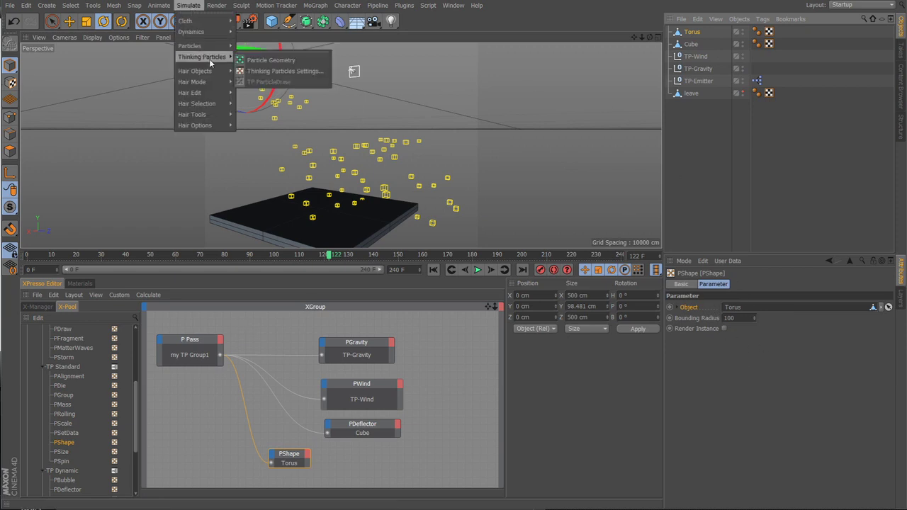
{"action": "left_click", "coordinate": [304, 62]}
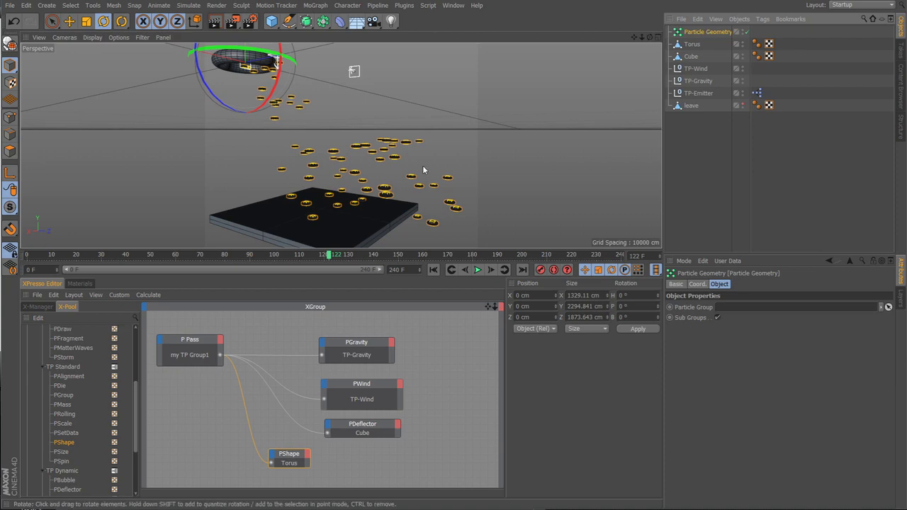
{"action": "left_click_drag", "start_coordinate": [341, 147], "coordinate": [333, 196], "text": "alt"}
{"action": "mouse_move", "coordinate": [346, 185]}
{"action": "right_mouse_down", "text": "alt"}
{"action": "mouse_move", "coordinate": [385, 180]}
{"action": "mouse_move", "coordinate": [349, 181]}
{"action": "right_mouse_up", "text": "alt"}
{"action": "left_click_drag", "start_coordinate": [348, 181], "coordinate": [457, 170], "text": "alt"}
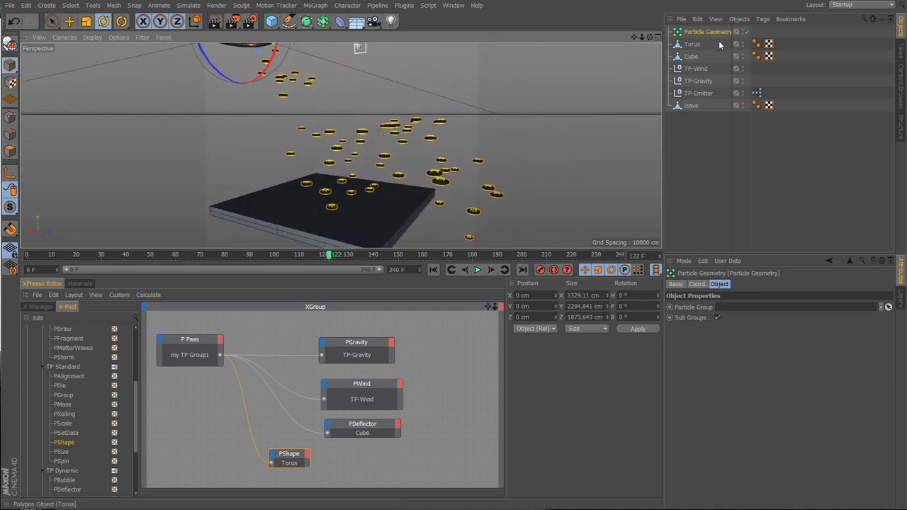
{"action": "left_click", "coordinate": [707, 307]}
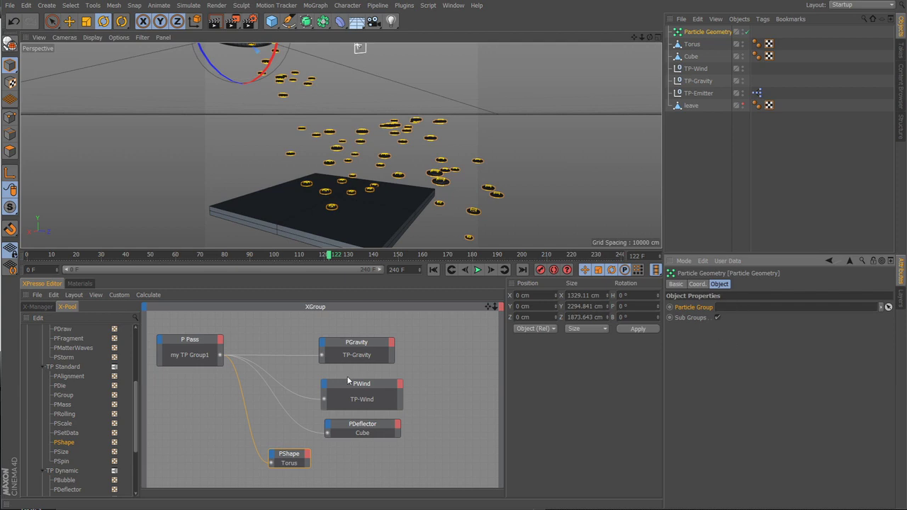
{"action": "left_click", "coordinate": [311, 338]}
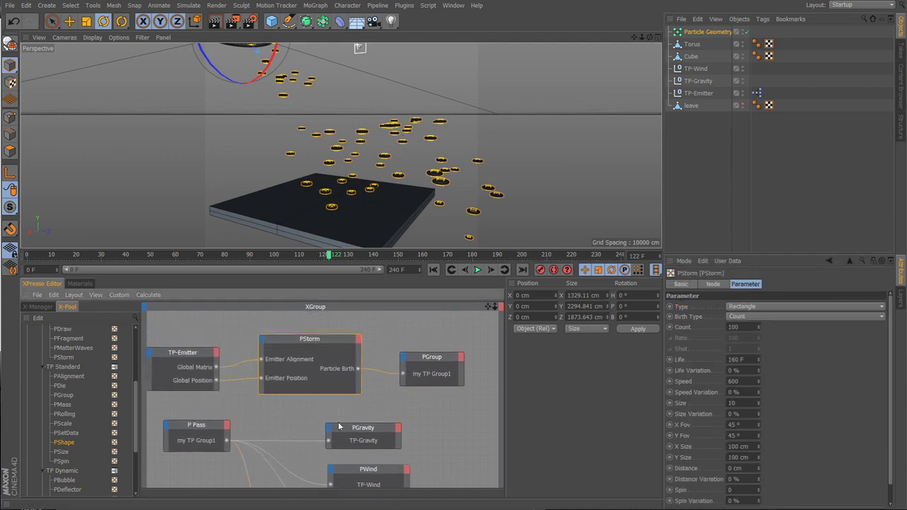
{"action": "middle_click_drag", "start_coordinate": [349, 483], "coordinate": [330, 416], "text": "alt"}
{"action": "scroll", "coordinate": [346, 472], "scroll_direction": "down", "scroll_amount": 1}
{"action": "middle_click_drag", "start_coordinate": [285, 455], "coordinate": [294, 432], "text": "alt"}
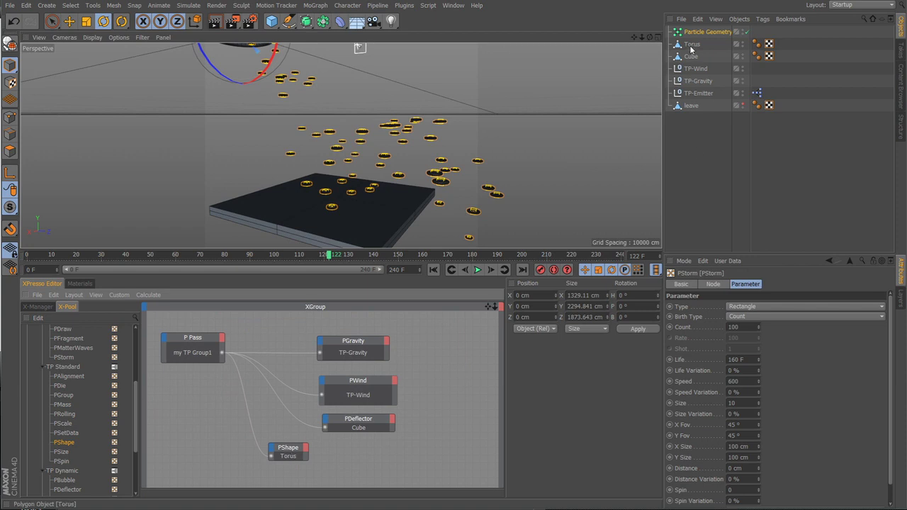
{"action": "left_click", "coordinate": [691, 45]}
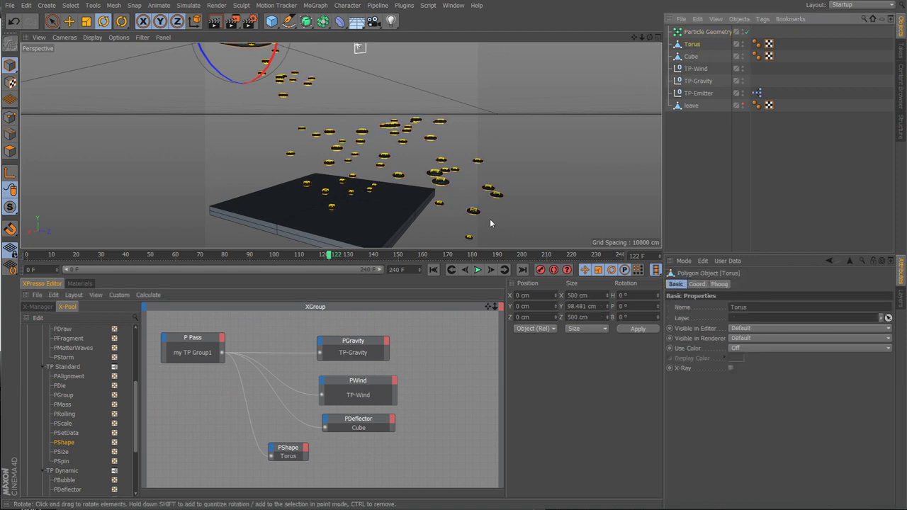
Assign my TP Group1 from the Thinking Particles settings as the Particle Geometry object's Particle Group, and close the settings.
{"action": "left_click", "coordinate": [189, 6]}
{"action": "mouse_move", "coordinate": [225, 60]}
{"action": "left_click", "coordinate": [308, 74]}
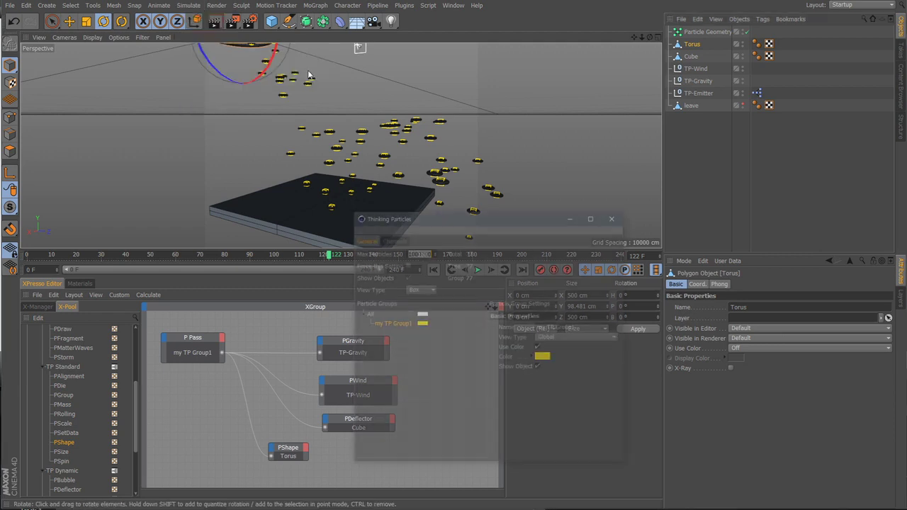
{"action": "left_click_drag", "start_coordinate": [514, 220], "coordinate": [557, 20]}
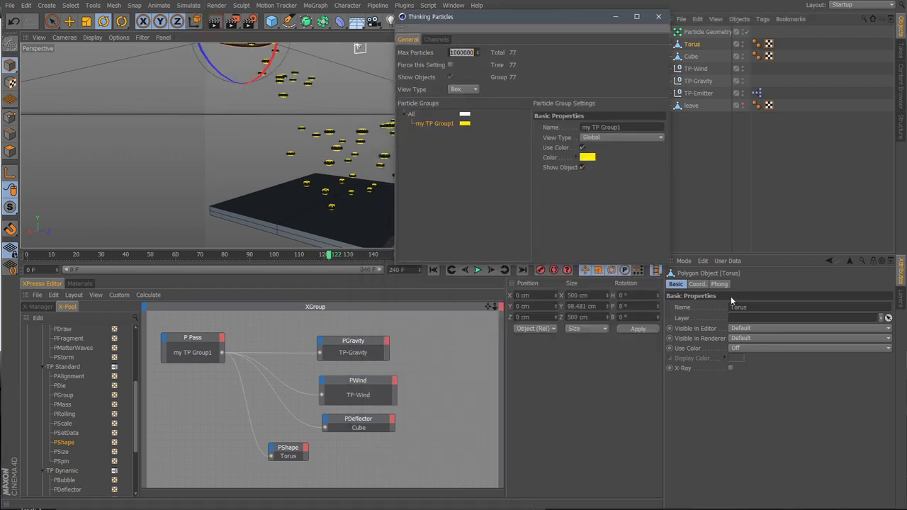
{"action": "left_click", "coordinate": [707, 32]}
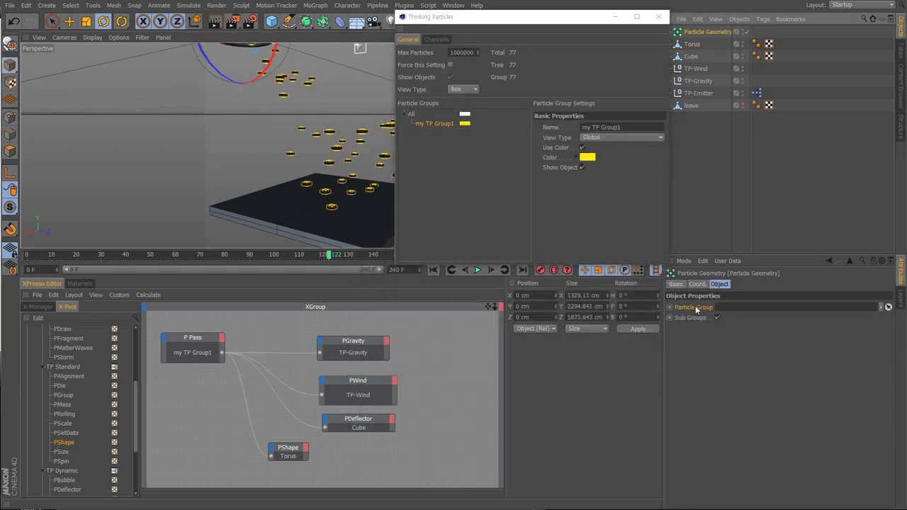
{"action": "left_click_drag", "start_coordinate": [430, 124], "coordinate": [511, 130]}
{"action": "left_click_drag", "start_coordinate": [711, 228], "coordinate": [743, 307]}
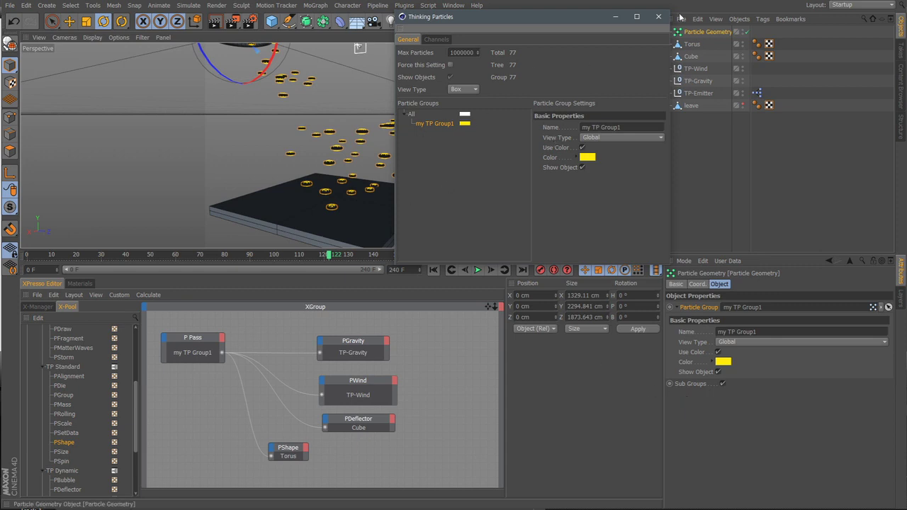
{"action": "left_click", "coordinate": [658, 16]}
{"action": "left_click", "coordinate": [519, 144]}
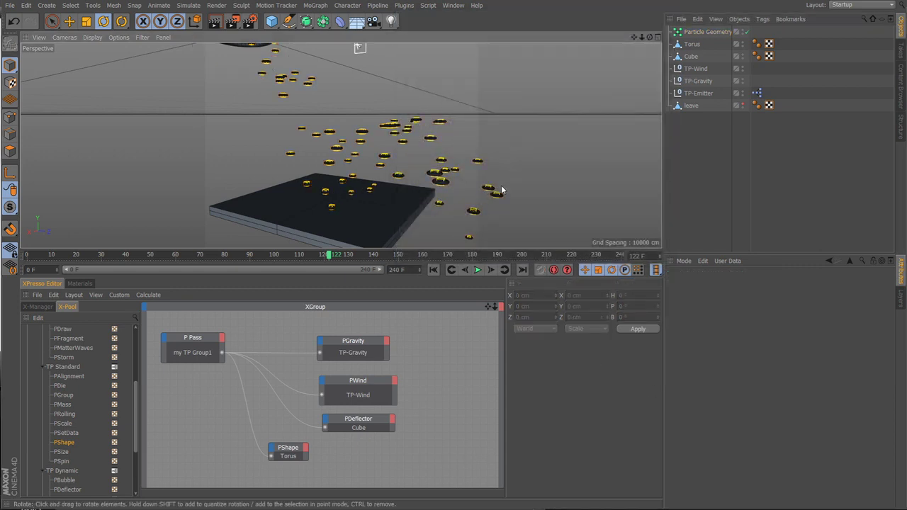
Replay the animation from the start, watch the torus particles bounce off the cube slab from several angles, and stop playback.
{"action": "left_click_drag", "start_coordinate": [502, 190], "coordinate": [415, 212], "text": "alt"}
{"action": "scroll", "coordinate": [414, 211], "scroll_direction": "down", "scroll_amount": 4}
{"action": "middle_click_drag", "start_coordinate": [401, 172], "coordinate": [375, 201], "text": "alt"}
{"action": "mouse_move", "coordinate": [375, 201]}
{"action": "left_mouse_down", "text": "alt"}
{"action": "mouse_move", "coordinate": [385, 174]}
{"action": "mouse_move", "coordinate": [395, 184]}
{"action": "mouse_move", "coordinate": [372, 186]}
{"action": "left_mouse_up", "text": "alt"}
{"action": "scroll", "coordinate": [401, 176], "scroll_direction": "up", "scroll_amount": 3}
{"action": "left_click_drag", "start_coordinate": [286, 192], "coordinate": [418, 213], "text": "alt"}
{"action": "left_click", "coordinate": [434, 270]}
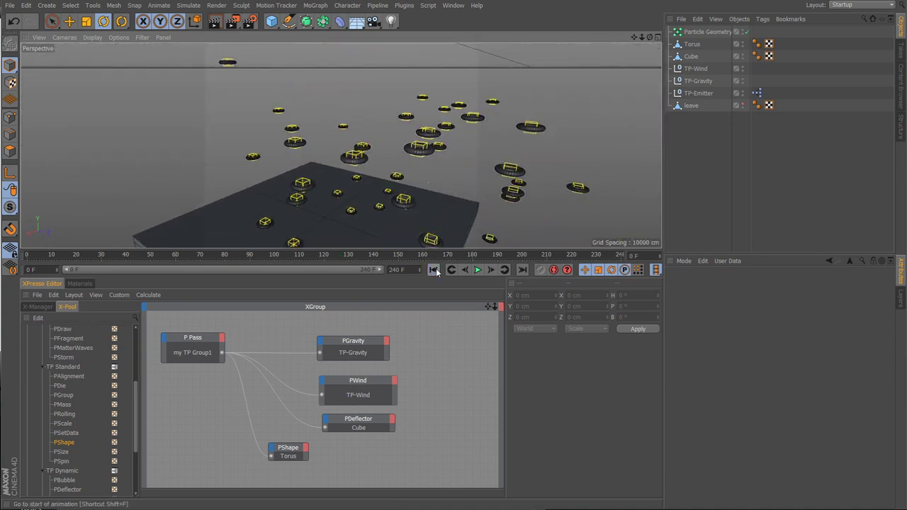
{"action": "left_click", "coordinate": [477, 270]}
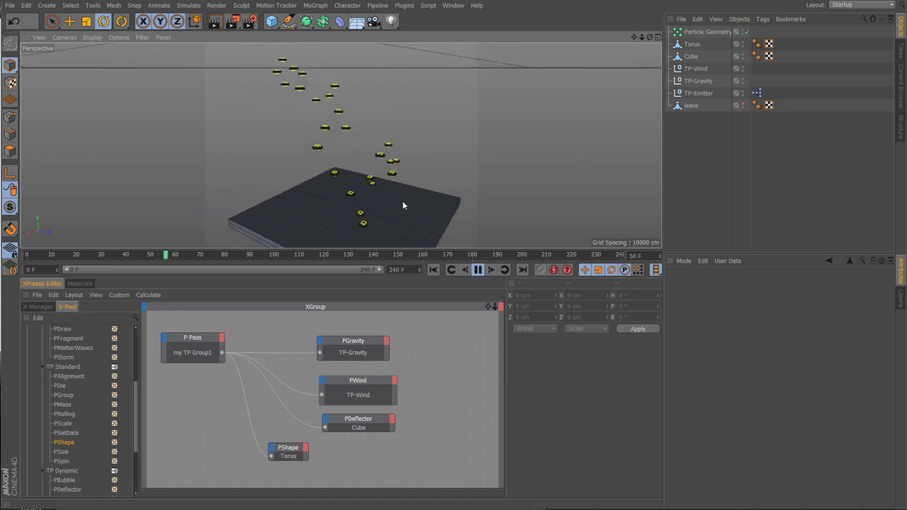
{"action": "left_click_drag", "start_coordinate": [402, 200], "coordinate": [299, 200], "text": "alt"}
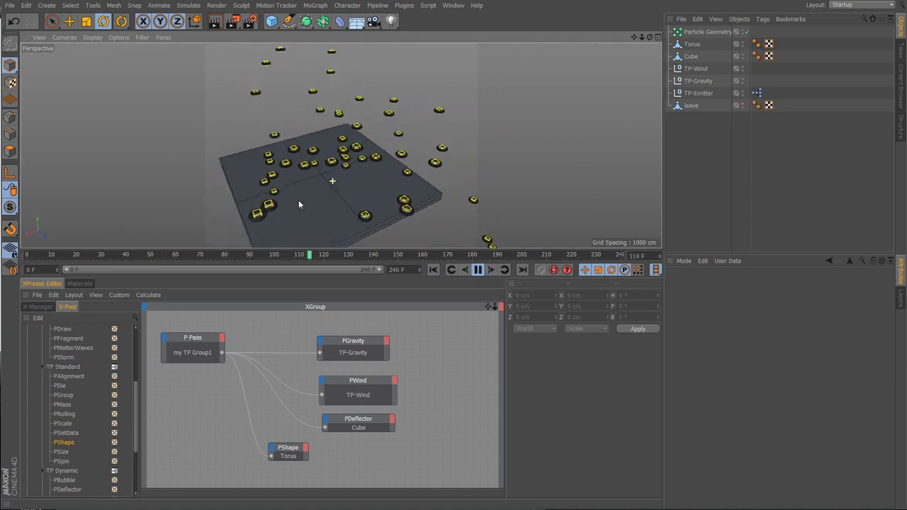
{"action": "left_click", "coordinate": [479, 270]}
{"action": "left_click_drag", "start_coordinate": [371, 188], "coordinate": [398, 198], "text": "alt"}
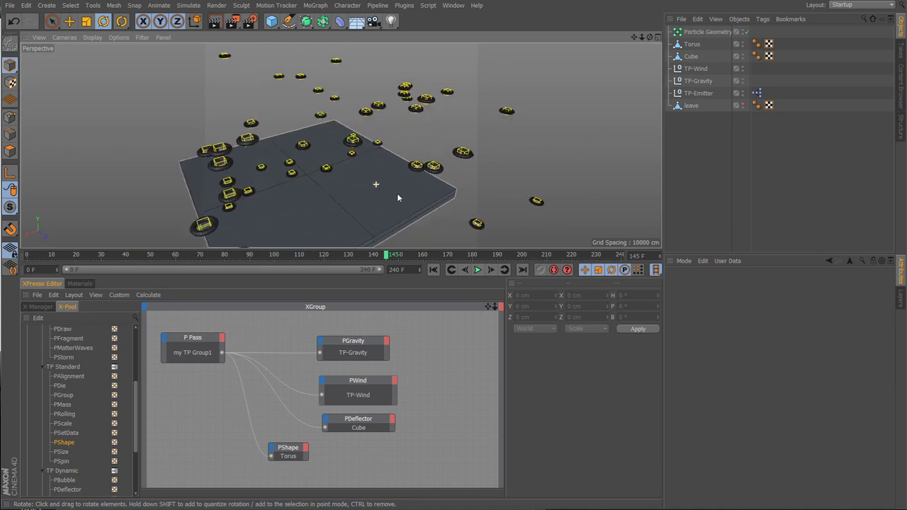
Render the current frame to the Picture Viewer to check the torus particles, and close the viewer.
{"action": "key", "text": "shift+r"}
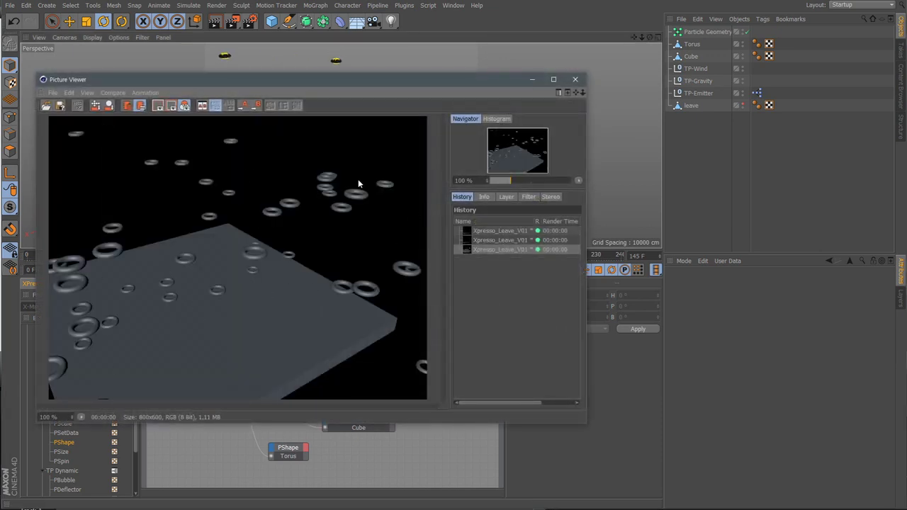
{"action": "left_click", "coordinate": [575, 79]}
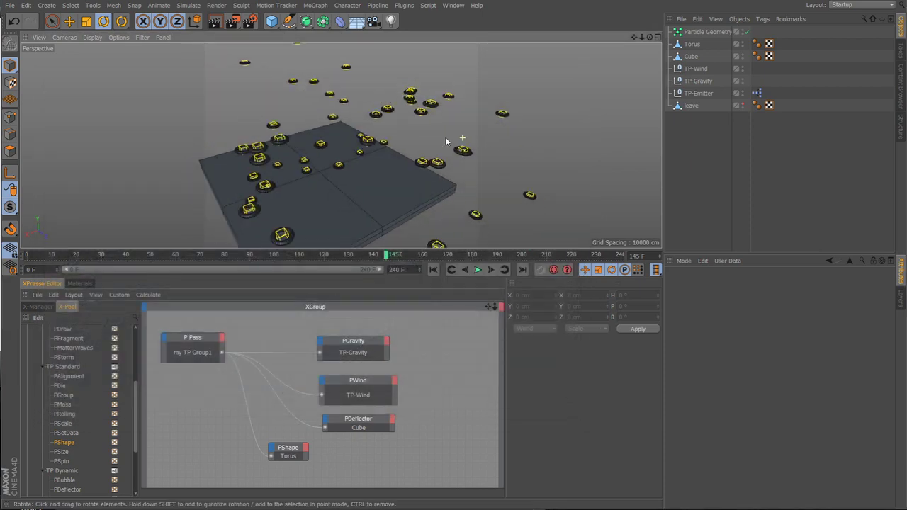
{"action": "left_click_drag", "start_coordinate": [445, 137], "coordinate": [417, 188], "text": "alt"}
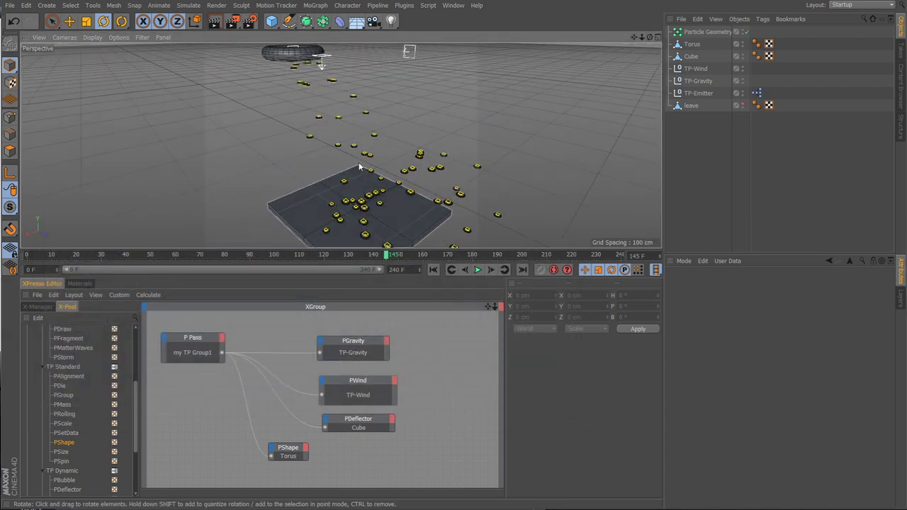
Try a particle Size of 1 in the PStorm node and settle on a Size of 50.
{"action": "middle_click_drag", "start_coordinate": [374, 394], "coordinate": [376, 470], "text": "alt"}
{"action": "left_click", "coordinate": [318, 332]}
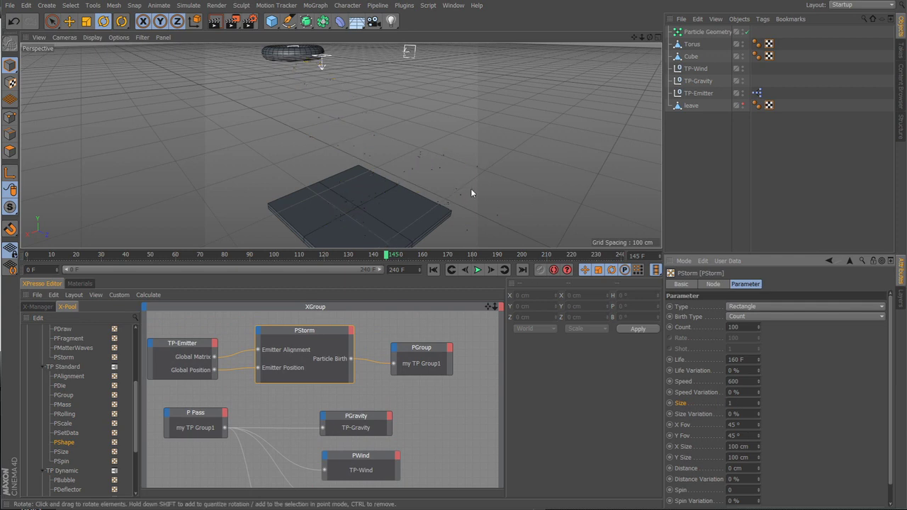
{"action": "mouse_move", "coordinate": [434, 171]}
{"action": "right_mouse_down", "text": "alt"}
{"action": "mouse_move", "coordinate": [476, 182]}
{"action": "mouse_move", "coordinate": [555, 180]}
{"action": "mouse_move", "coordinate": [427, 189]}
{"action": "mouse_move", "coordinate": [428, 201]}
{"action": "right_mouse_up", "text": "alt"}
{"action": "middle_click_drag", "start_coordinate": [427, 199], "coordinate": [417, 195], "text": "alt"}
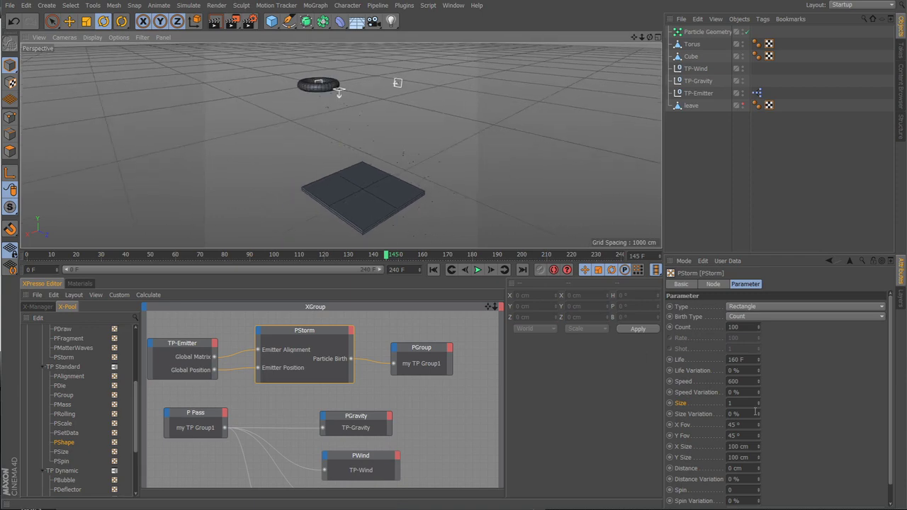
{"action": "left_click_drag", "start_coordinate": [741, 403], "coordinate": [680, 403]}
{"action": "type", "text": "50"}
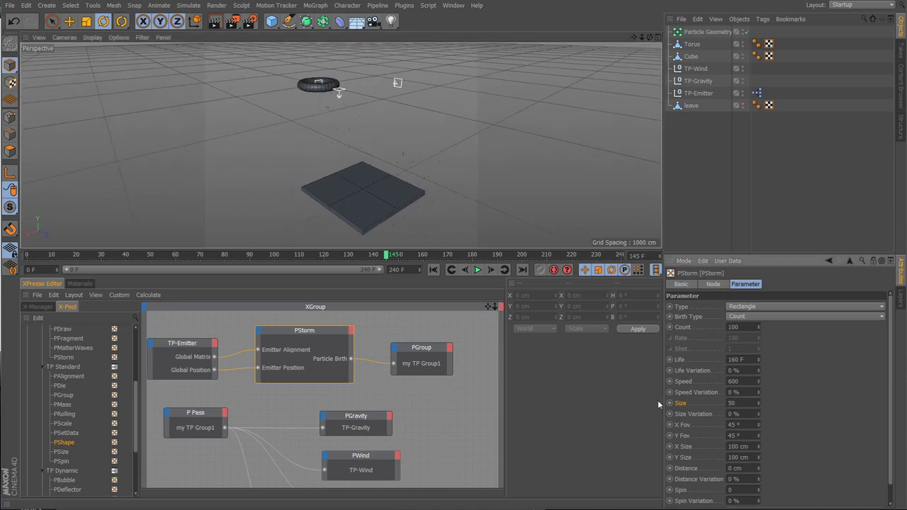
{"action": "key", "text": "Return"}
{"action": "scroll", "coordinate": [496, 206], "scroll_direction": "up", "scroll_amount": 3}
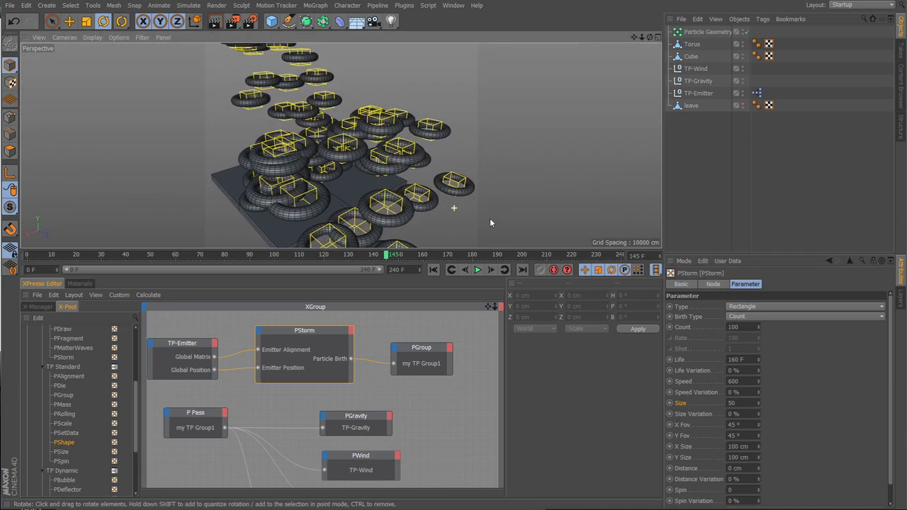
Replay the animation from the start to check the enlarged torus particles.
{"action": "left_click", "coordinate": [433, 269]}
{"action": "left_click", "coordinate": [478, 270]}
{"action": "scroll", "coordinate": [314, 152], "scroll_direction": "down", "scroll_amount": 3}
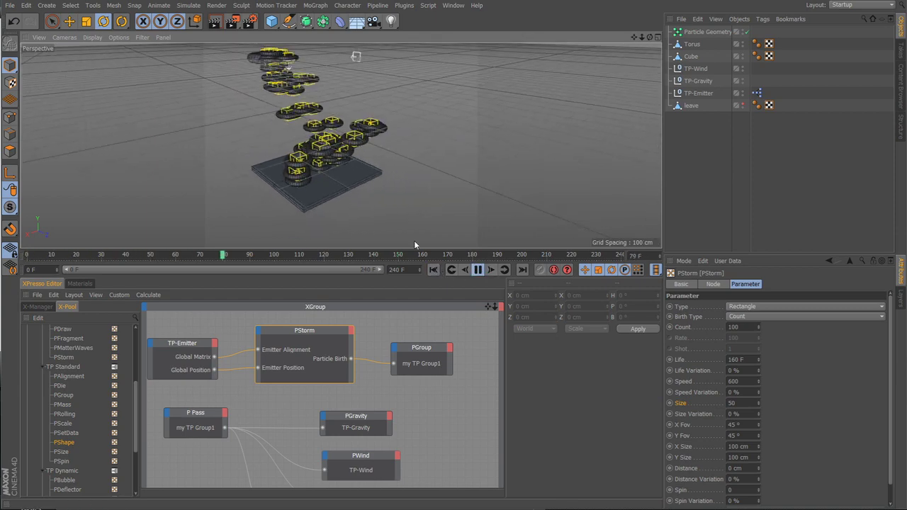
Stop playback, render the current frame to the Picture Viewer to check the enlarged torus particles, and close the viewer.
{"action": "left_click", "coordinate": [478, 270]}
{"action": "scroll", "coordinate": [414, 184], "scroll_direction": "up", "scroll_amount": 5}
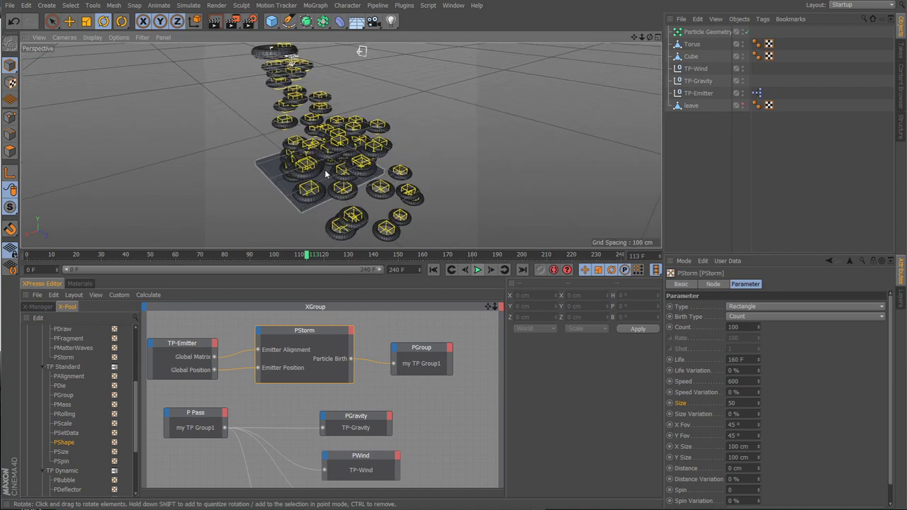
{"action": "key", "text": "shift+r"}
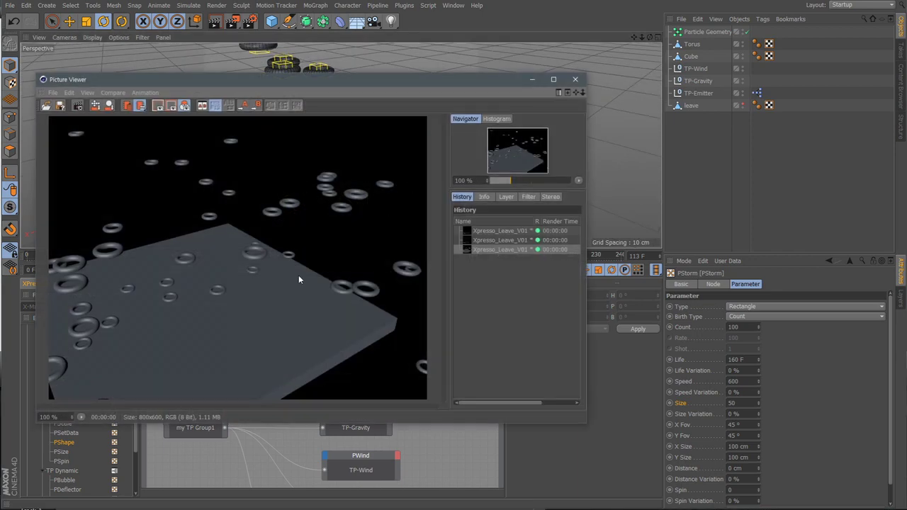
{"action": "left_click", "coordinate": [579, 81]}
{"action": "scroll", "coordinate": [460, 177], "scroll_direction": "down", "scroll_amount": 4}
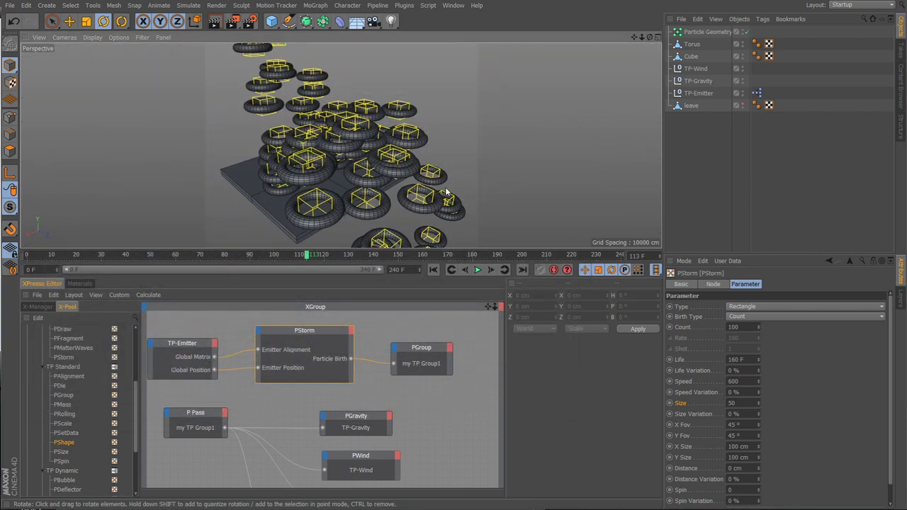
Return to the first frame and rotate the cube slab so that it tilts beneath the emitter.
{"action": "left_click", "coordinate": [439, 269]}
{"action": "scroll", "coordinate": [465, 219], "scroll_direction": "down", "scroll_amount": 5}
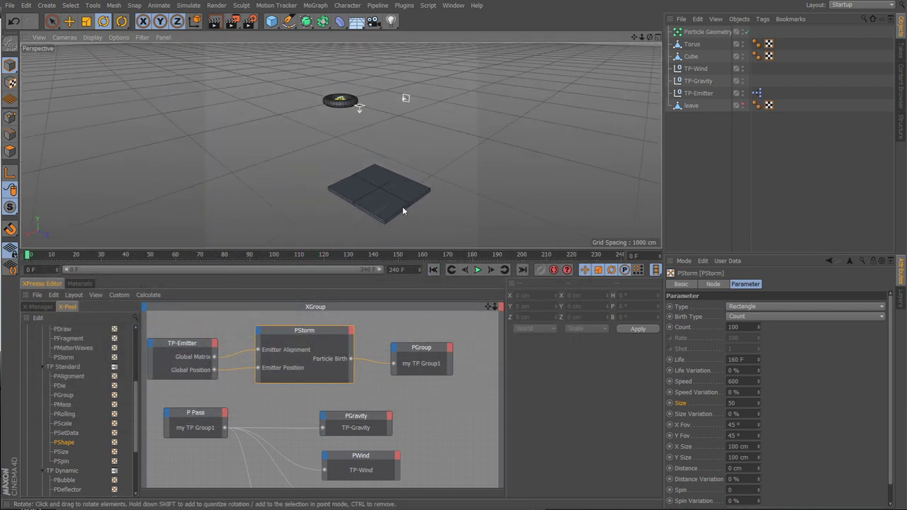
{"action": "scroll", "coordinate": [449, 216], "scroll_direction": "up", "scroll_amount": 1}
{"action": "left_click", "coordinate": [382, 206]}
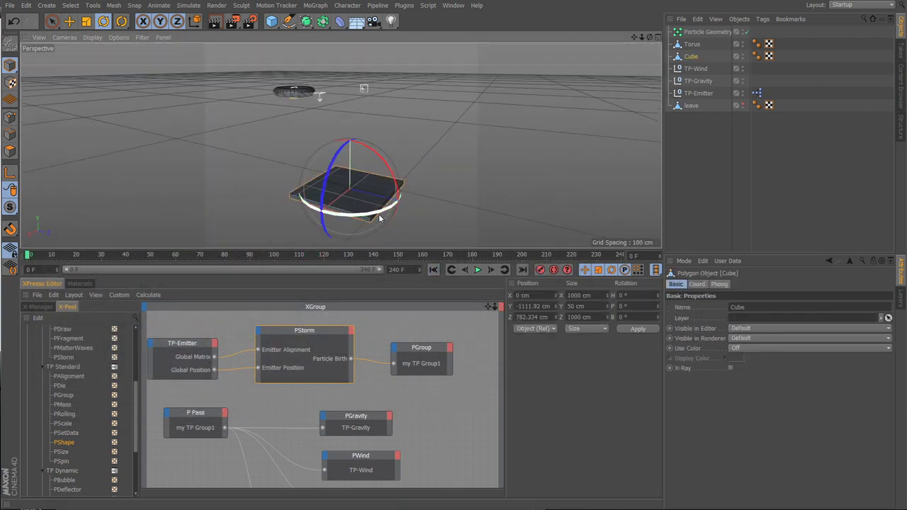
{"action": "left_click_drag", "start_coordinate": [379, 159], "coordinate": [427, 235]}
Play the animation, watch the torus particles bounce off the tilted slab from different angles, and stop playback.
{"action": "left_click", "coordinate": [475, 269]}
{"action": "left_click", "coordinate": [518, 145]}
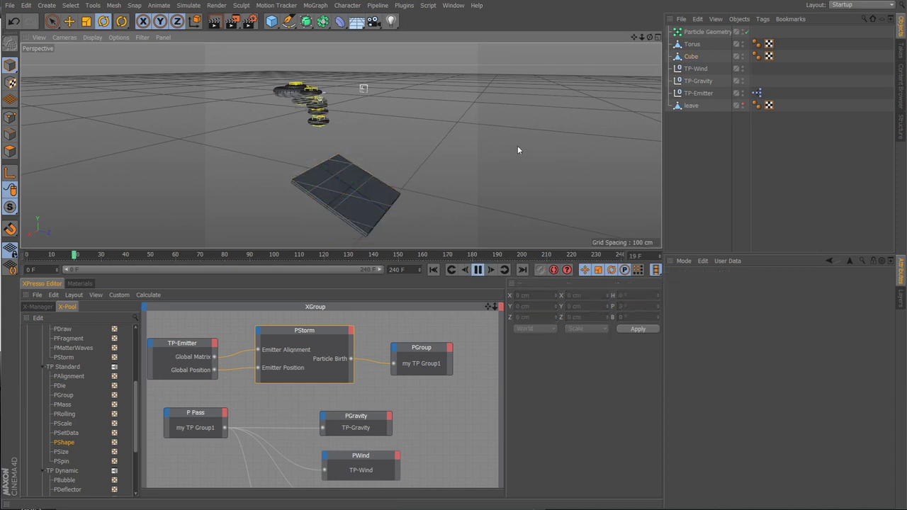
{"action": "left_click_drag", "start_coordinate": [492, 165], "coordinate": [308, 207], "text": "alt"}
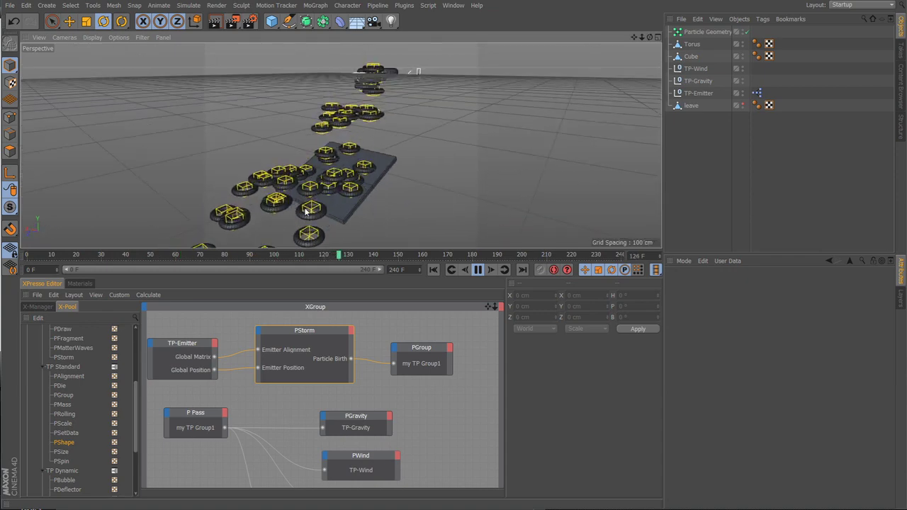
{"action": "scroll", "coordinate": [310, 207], "scroll_direction": "up", "scroll_amount": 2}
{"action": "left_click_drag", "start_coordinate": [420, 193], "coordinate": [425, 176], "text": "alt"}
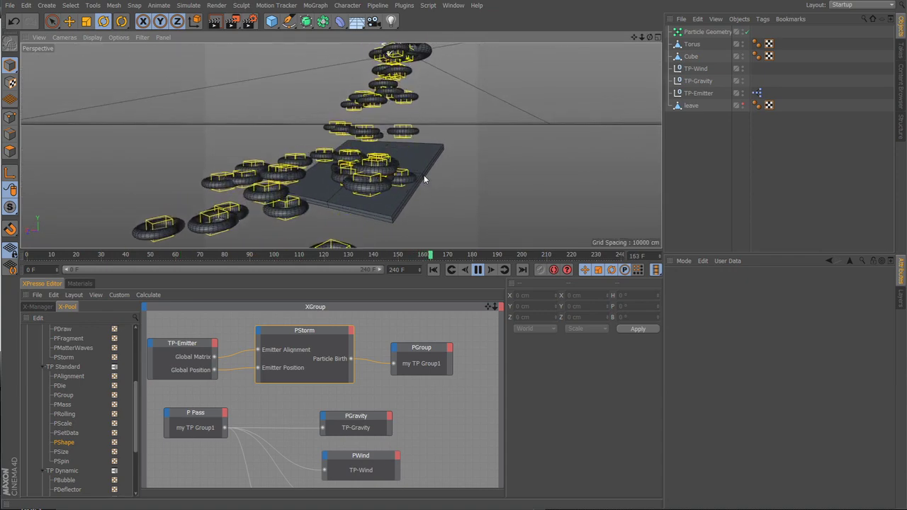
{"action": "left_click", "coordinate": [476, 271]}
Try a Size Variation of 35 % in the PStorm node, replay the animation, and raise the variation to 72 %.
{"action": "scroll", "coordinate": [353, 172], "scroll_direction": "down", "scroll_amount": 3}
{"action": "left_click", "coordinate": [285, 362]}
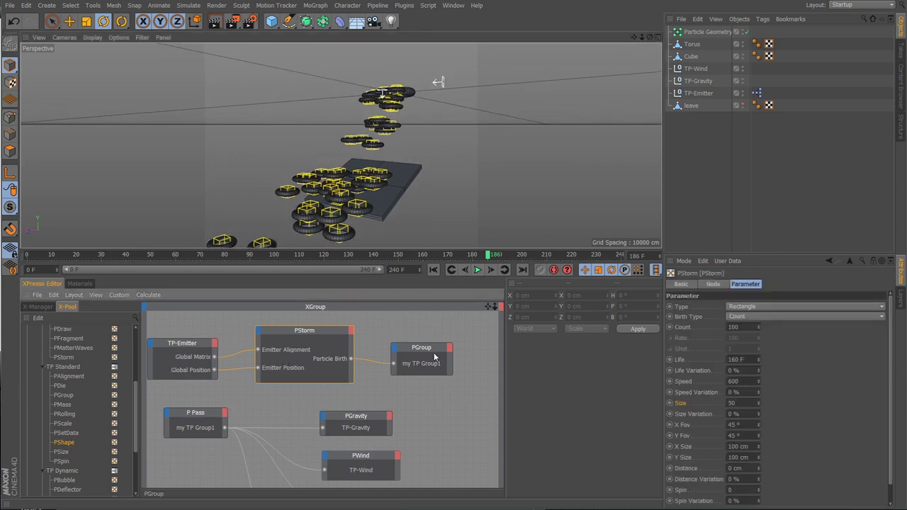
{"action": "left_click", "coordinate": [672, 416]}
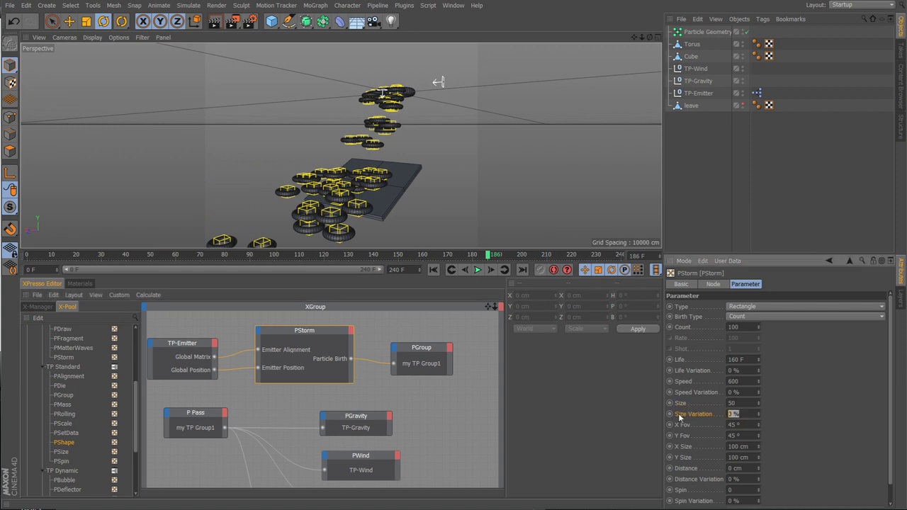
{"action": "type", "text": "35"}
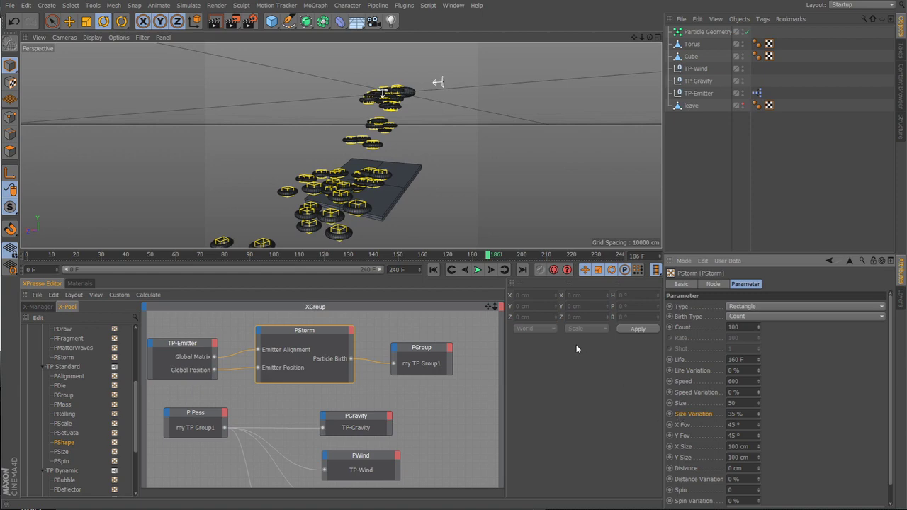
{"action": "left_click_drag", "start_coordinate": [366, 148], "coordinate": [391, 211], "text": "alt"}
{"action": "left_click", "coordinate": [433, 269]}
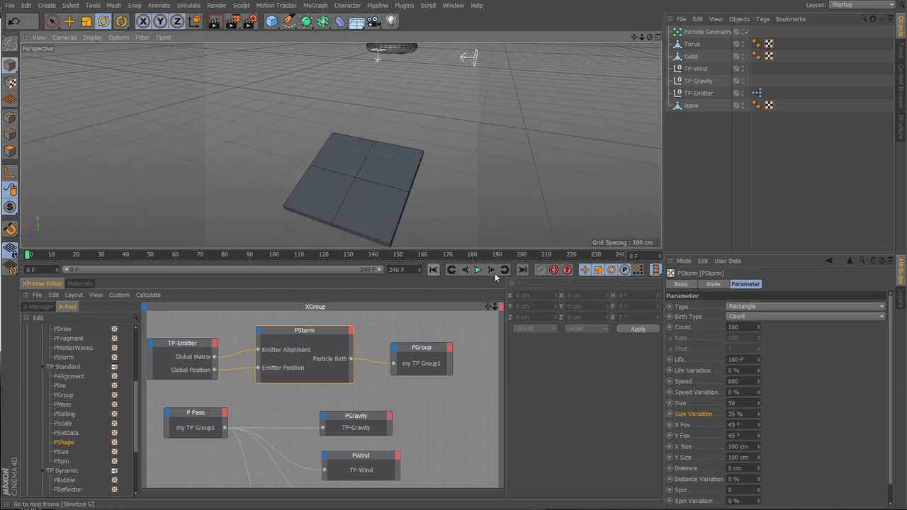
{"action": "left_click", "coordinate": [477, 269]}
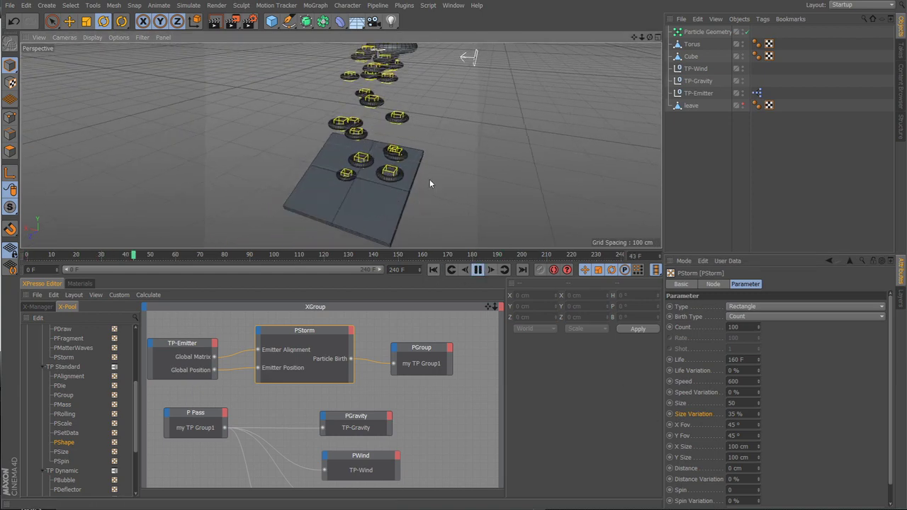
{"action": "left_click_drag", "start_coordinate": [758, 414], "coordinate": [758, 387]}
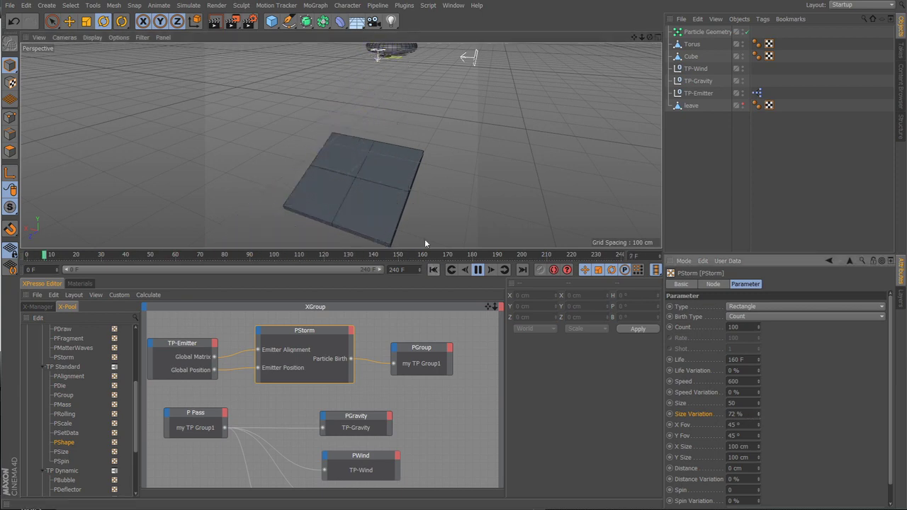
Examine the differently sized torus particles around the slab from several angles during playback and with playback stopped.
{"action": "right_click_drag", "start_coordinate": [377, 170], "coordinate": [326, 188], "text": "alt"}
{"action": "left_click_drag", "start_coordinate": [326, 188], "coordinate": [428, 195], "text": "alt"}
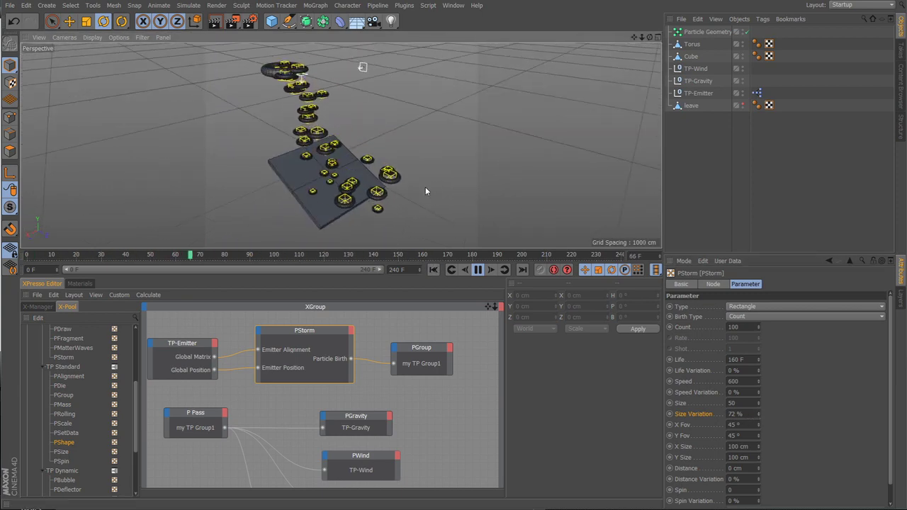
{"action": "right_click_drag", "start_coordinate": [346, 201], "coordinate": [340, 217], "text": "alt"}
{"action": "left_click_drag", "start_coordinate": [369, 201], "coordinate": [299, 185], "text": "alt"}
{"action": "left_click", "coordinate": [478, 272]}
{"action": "left_click_drag", "start_coordinate": [451, 214], "coordinate": [377, 201], "text": "alt"}
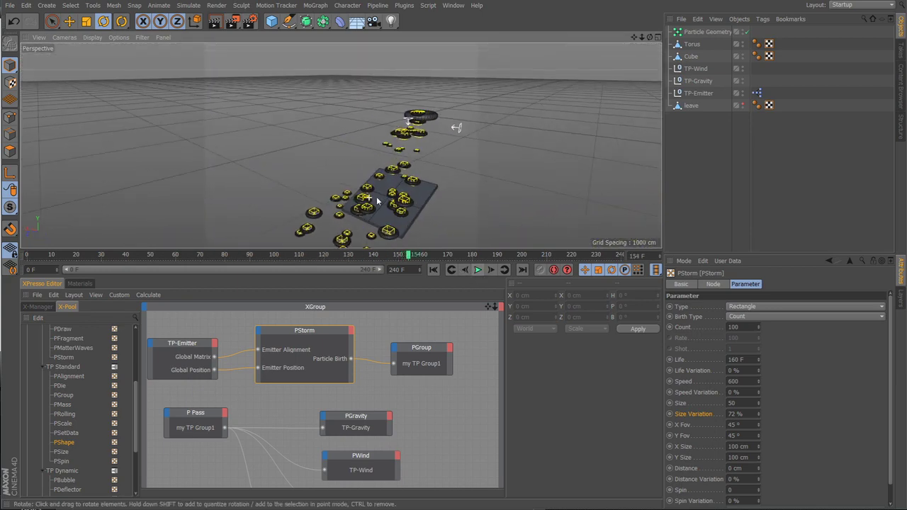
{"action": "right_click_drag", "start_coordinate": [377, 201], "coordinate": [404, 206], "text": "alt"}
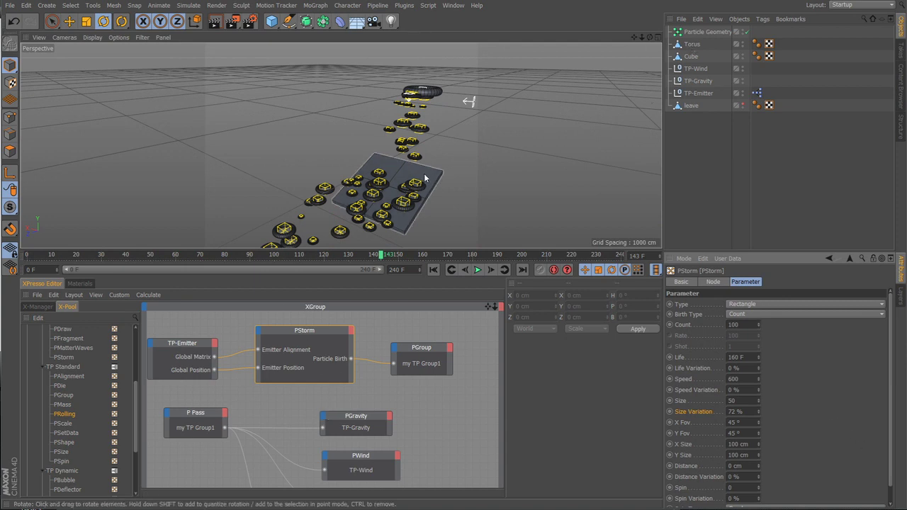
{"action": "left_click_drag", "start_coordinate": [425, 178], "coordinate": [403, 101], "text": "alt"}
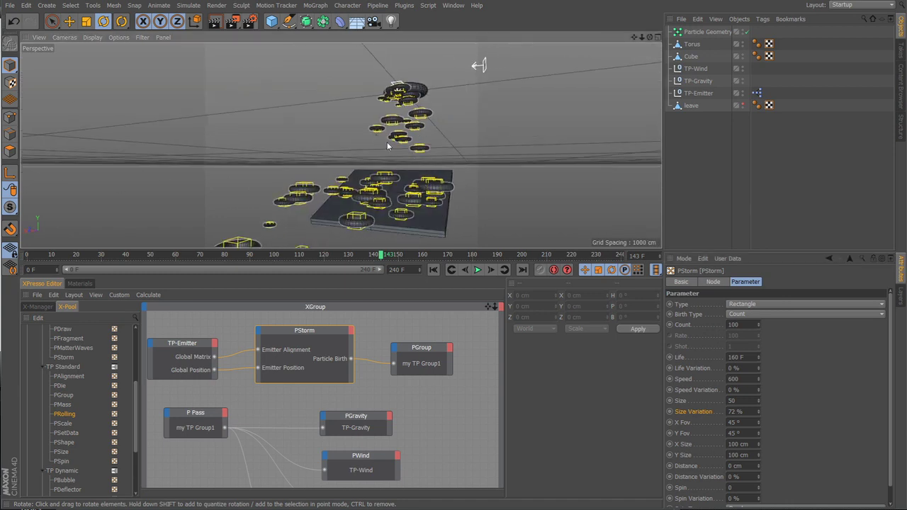
{"action": "left_click_drag", "start_coordinate": [388, 146], "coordinate": [432, 183], "text": "alt"}
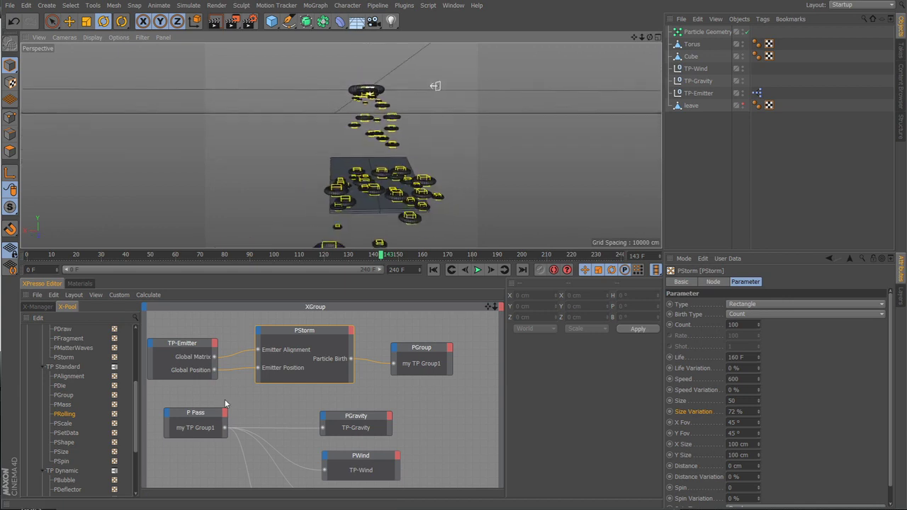
Add a PRolling node from TP Standard beside PShape and connect the P Pass output to its Particle input.
{"action": "left_click", "coordinate": [227, 456]}
{"action": "left_click", "coordinate": [76, 369]}
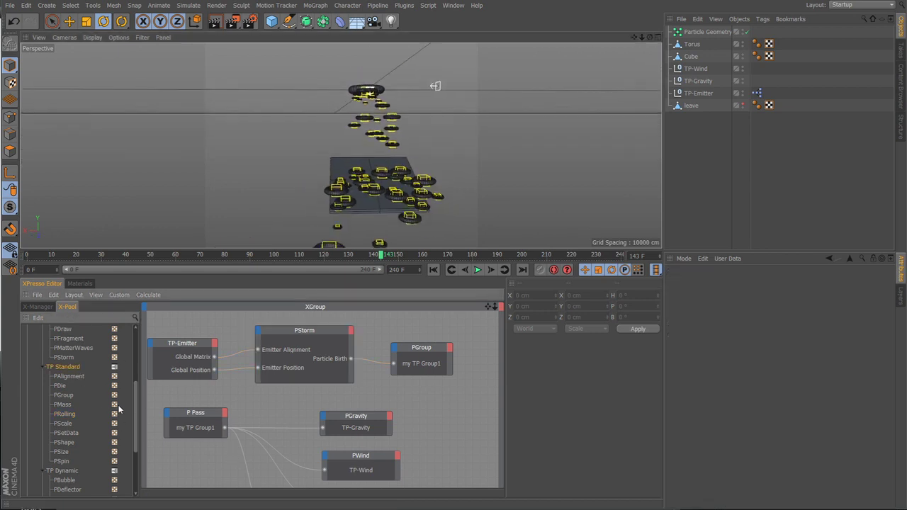
{"action": "left_click_drag", "start_coordinate": [137, 397], "coordinate": [135, 398]}
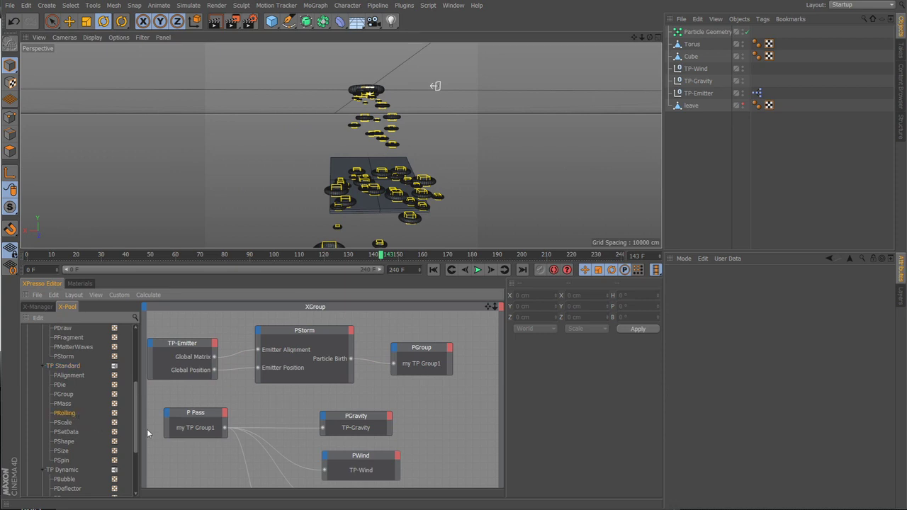
{"action": "middle_click_drag", "start_coordinate": [370, 457], "coordinate": [329, 377], "text": "alt"}
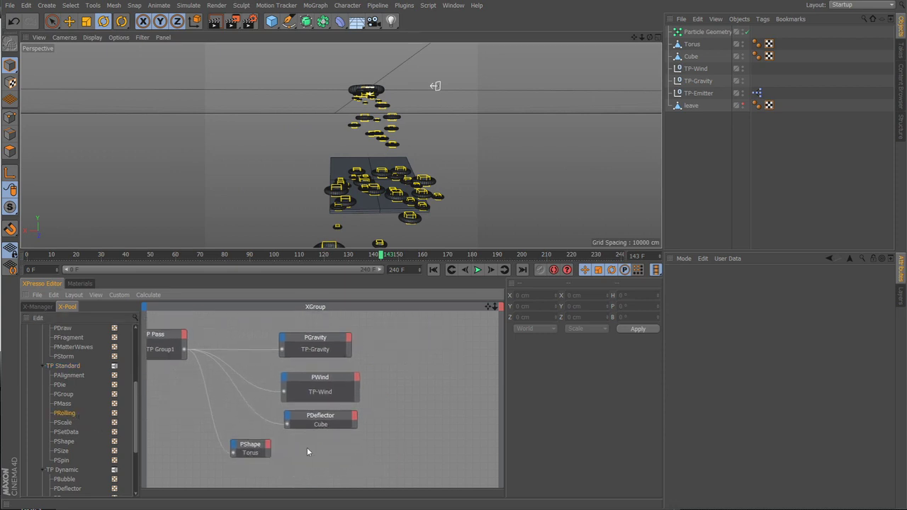
{"action": "left_click_drag", "start_coordinate": [73, 414], "coordinate": [328, 457]}
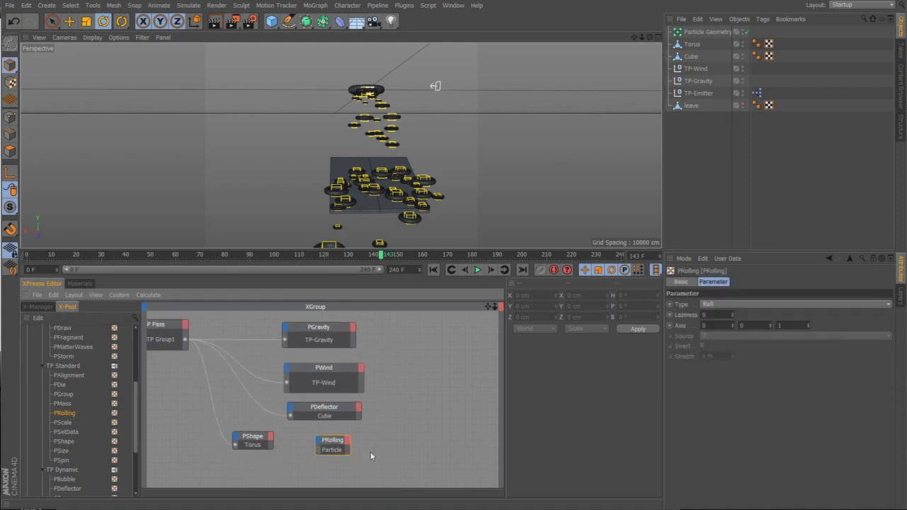
{"action": "middle_click_drag", "start_coordinate": [369, 451], "coordinate": [402, 457], "text": "alt"}
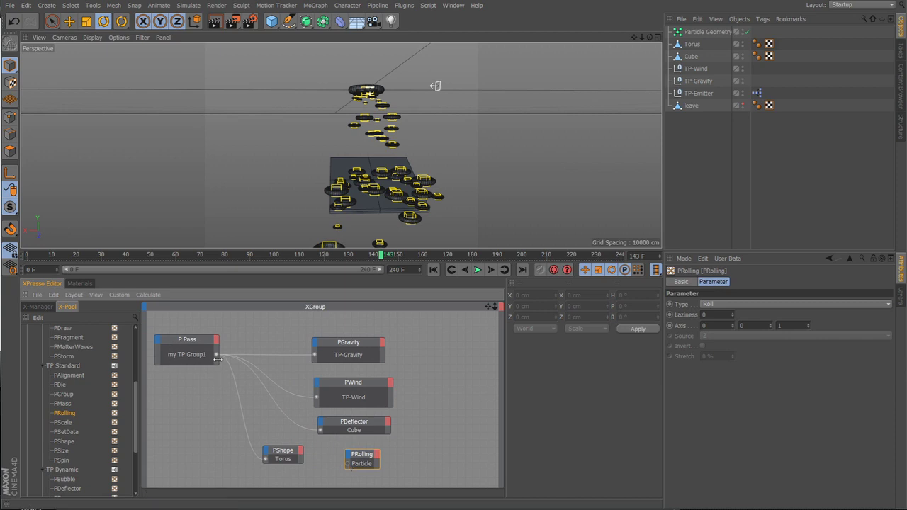
{"action": "left_click_drag", "start_coordinate": [217, 358], "coordinate": [306, 429]}
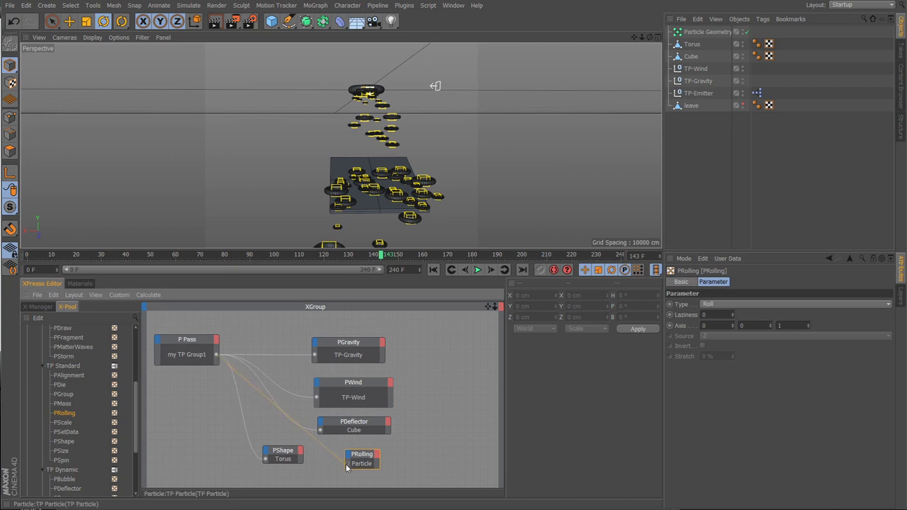
{"action": "left_click_drag", "start_coordinate": [347, 465], "coordinate": [347, 467]}
{"action": "middle_click_drag", "start_coordinate": [407, 456], "coordinate": [395, 451], "text": "alt"}
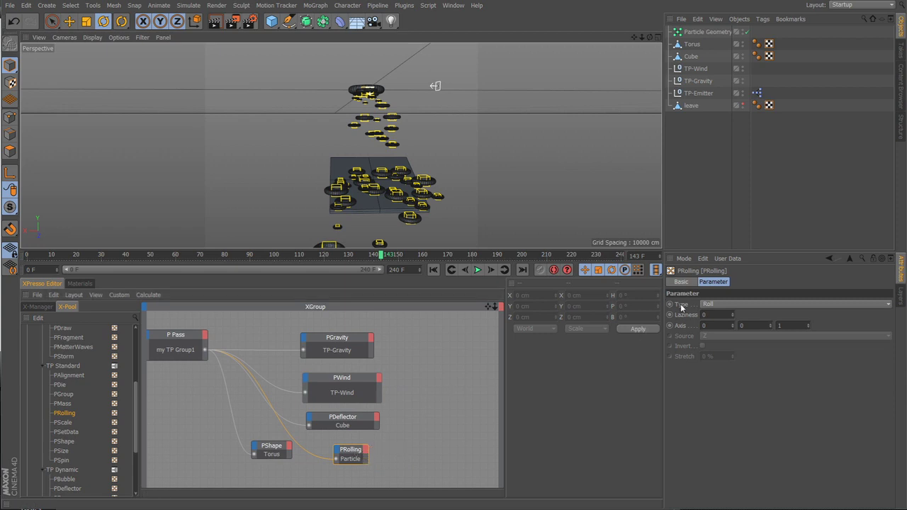
Keep the PRolling Type at Roll and try a Laziness of 50 with Axis values -46, 180 and 360.
{"action": "left_click", "coordinate": [727, 306]}
{"action": "left_click", "coordinate": [713, 294]}
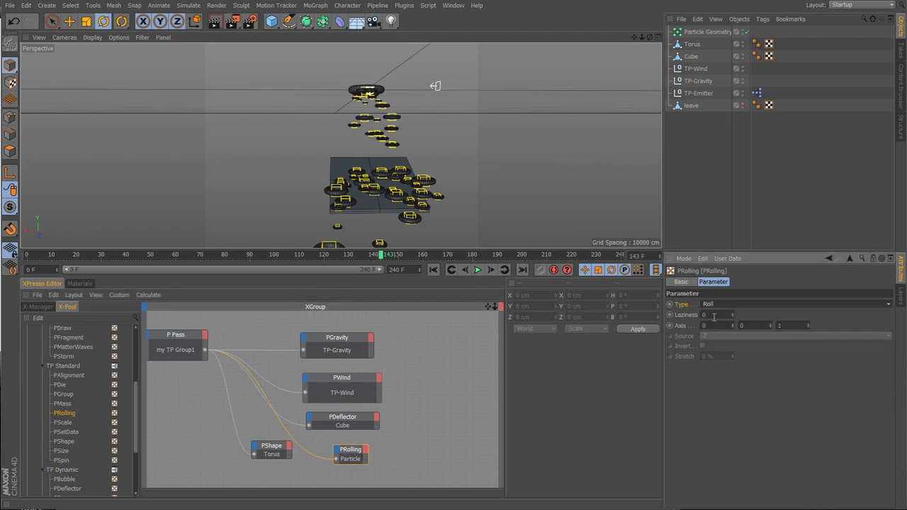
{"action": "left_click_drag", "start_coordinate": [714, 317], "coordinate": [692, 328]}
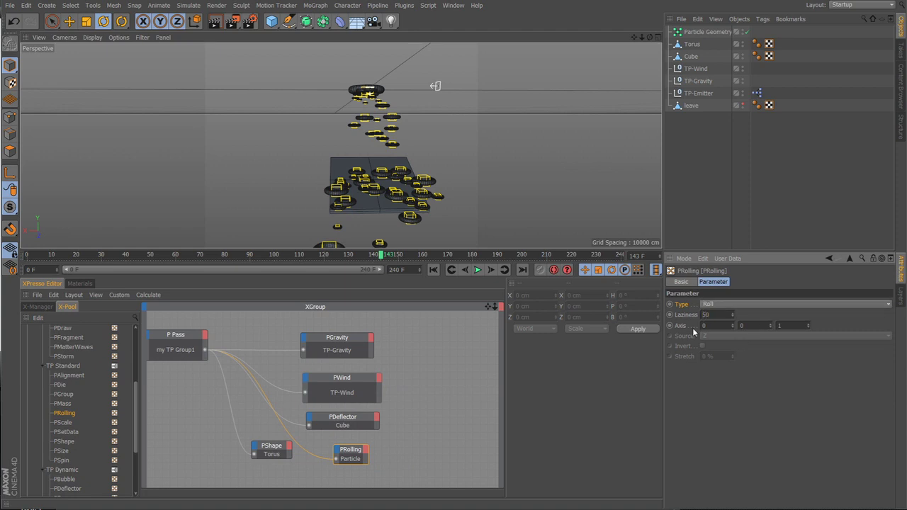
{"action": "left_click", "coordinate": [741, 325]}
{"action": "key", "text": "Return"}
Replay the animation from the start and watch the torus particles roll off the slab from several angles.
{"action": "left_click", "coordinate": [432, 270]}
{"action": "left_click", "coordinate": [476, 269]}
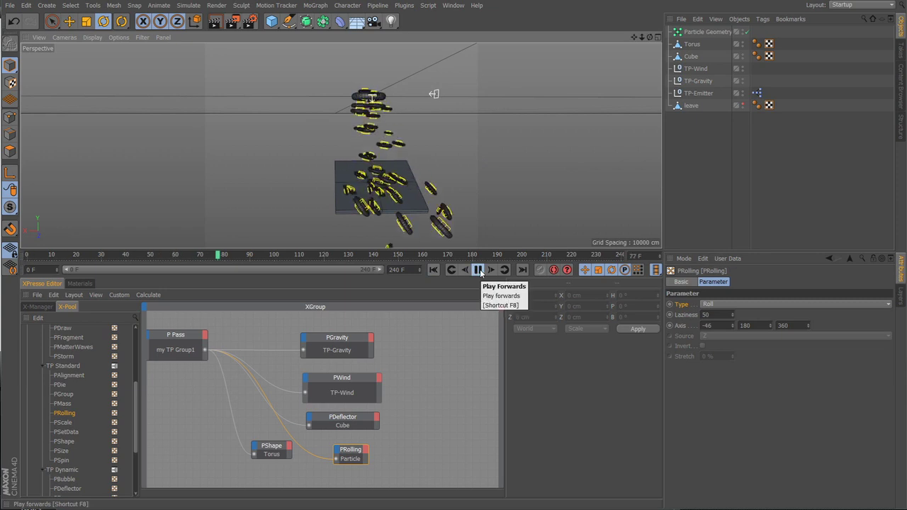
{"action": "left_click_drag", "start_coordinate": [408, 193], "coordinate": [334, 201], "text": "alt"}
{"action": "right_click_drag", "start_coordinate": [334, 201], "coordinate": [406, 192], "text": "alt"}
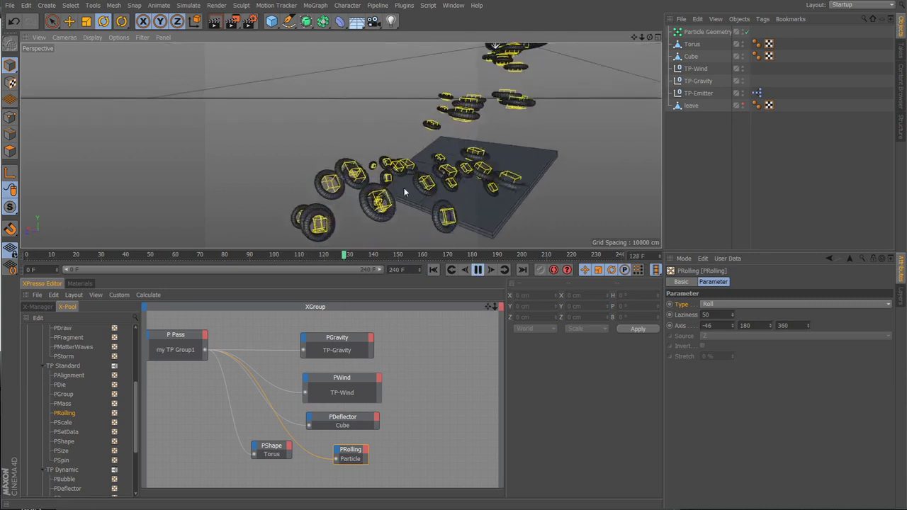
{"action": "left_click_drag", "start_coordinate": [406, 192], "coordinate": [486, 224], "text": "alt"}
{"action": "middle_click_drag", "start_coordinate": [487, 224], "coordinate": [383, 220], "text": "alt"}
{"action": "left_click_drag", "start_coordinate": [382, 220], "coordinate": [461, 227], "text": "alt"}
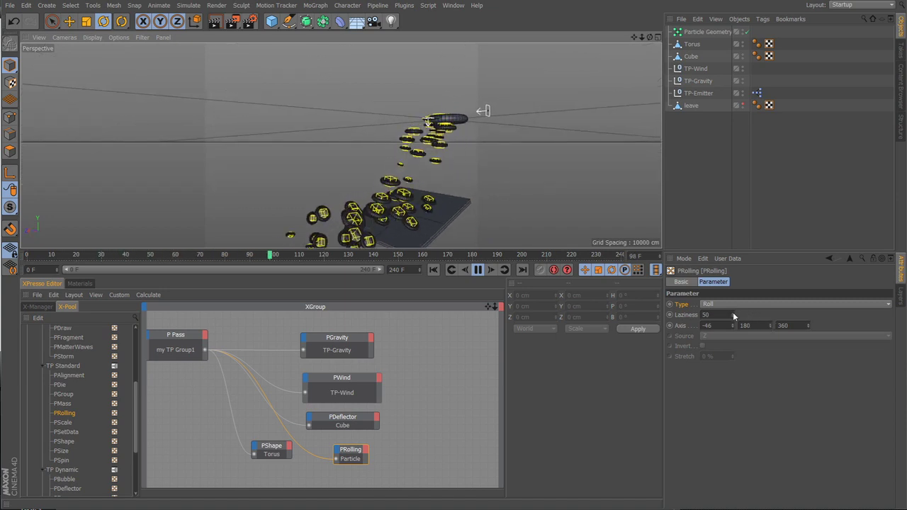
Set the PRolling Axis to 165, 578 and 682, try Laziness values of 51.37 and 54.5, and settle on 1.
{"action": "left_click_drag", "start_coordinate": [732, 314], "coordinate": [732, 308]}
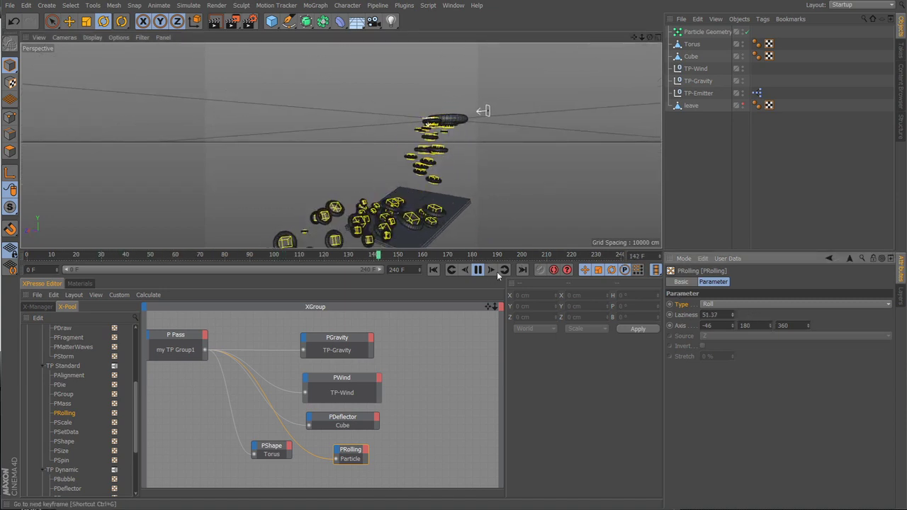
{"action": "left_click", "coordinate": [477, 269]}
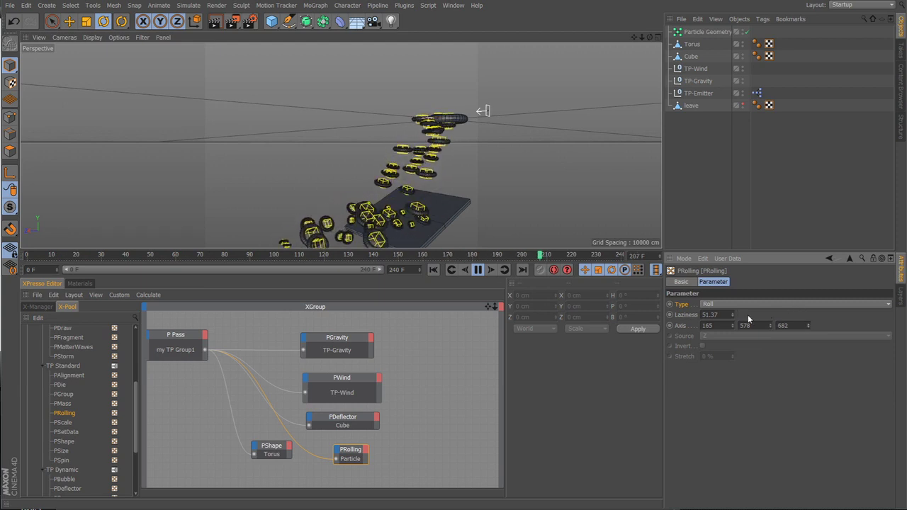
{"action": "left_click_drag", "start_coordinate": [732, 314], "coordinate": [751, 314]}
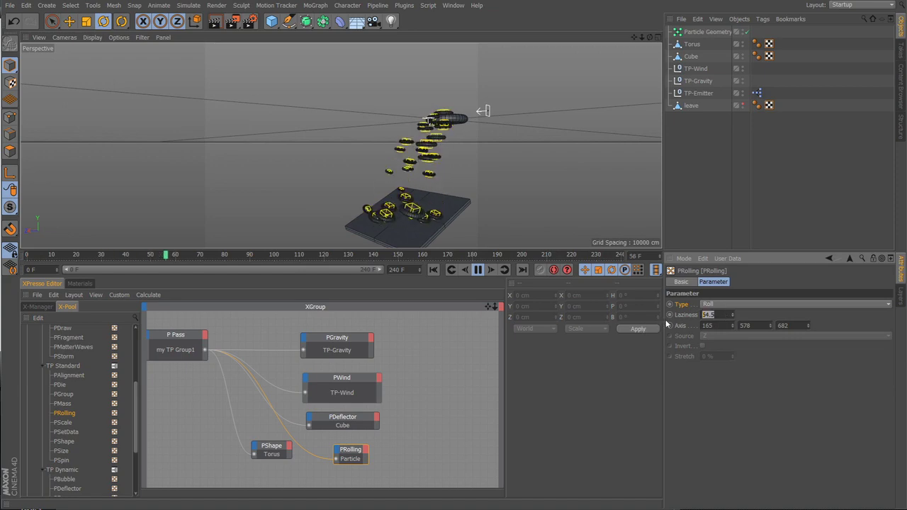
{"action": "key", "text": "Return"}
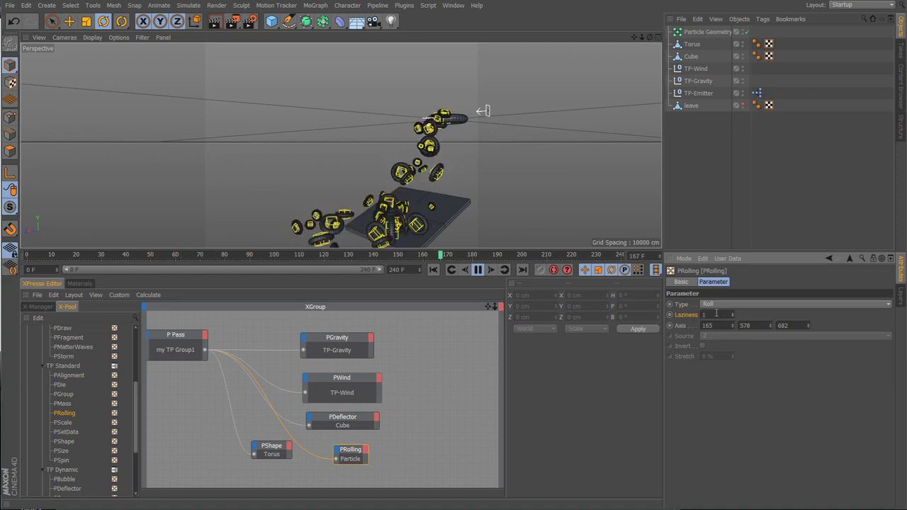
Inspect the falling torus particles up close and raise the PRolling Laziness to 13.71.
{"action": "scroll", "coordinate": [417, 196], "scroll_direction": "up", "scroll_amount": 4}
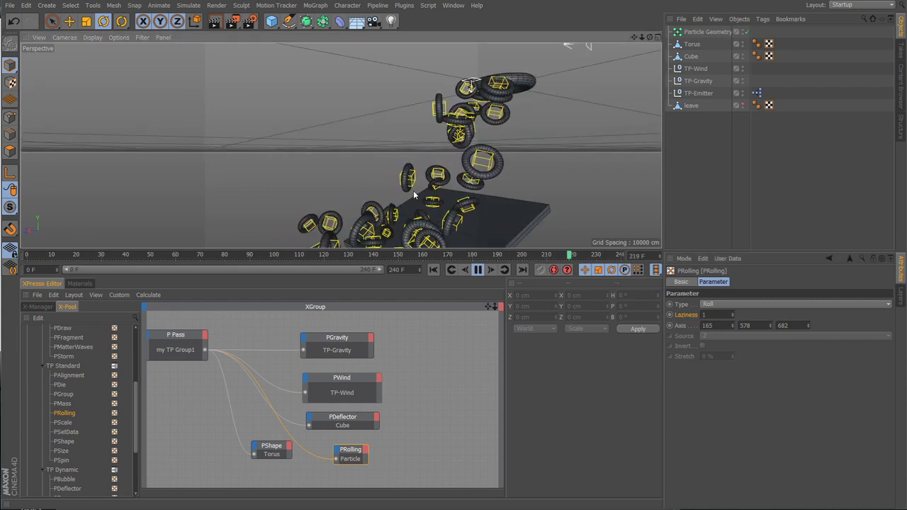
{"action": "left_click_drag", "start_coordinate": [415, 196], "coordinate": [464, 177], "text": "alt"}
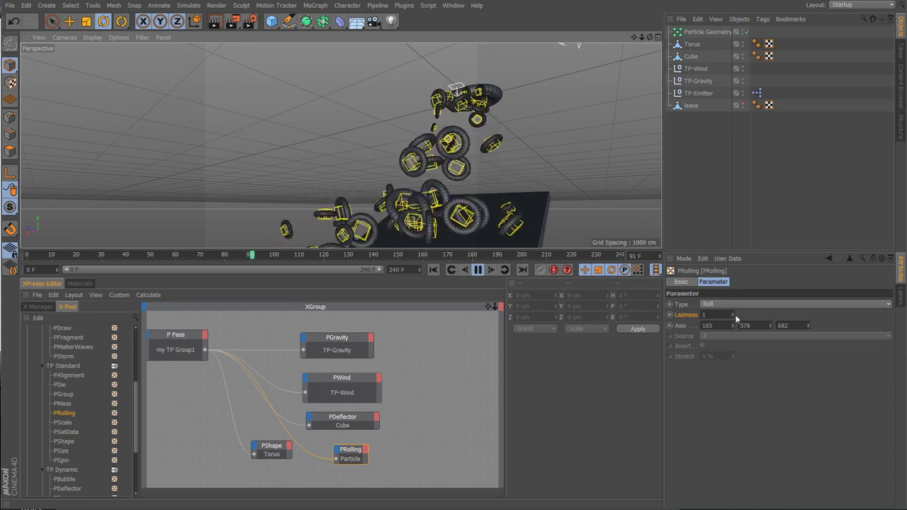
{"action": "left_click_drag", "start_coordinate": [732, 315], "coordinate": [732, 310]}
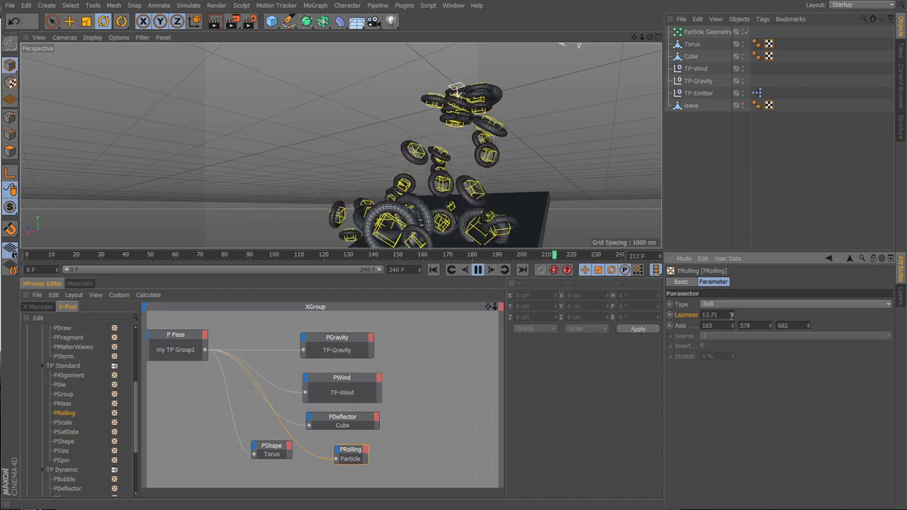
Watch the torus particles fall and roll over the slab from several angles and stop the playback.
{"action": "mouse_move", "coordinate": [491, 167]}
{"action": "left_mouse_down", "text": "alt"}
{"action": "mouse_move", "coordinate": [471, 156]}
{"action": "mouse_move", "coordinate": [491, 177]}
{"action": "mouse_move", "coordinate": [487, 161]}
{"action": "left_mouse_up", "text": "alt"}
{"action": "right_click_drag", "start_coordinate": [487, 161], "coordinate": [378, 231], "text": "alt"}
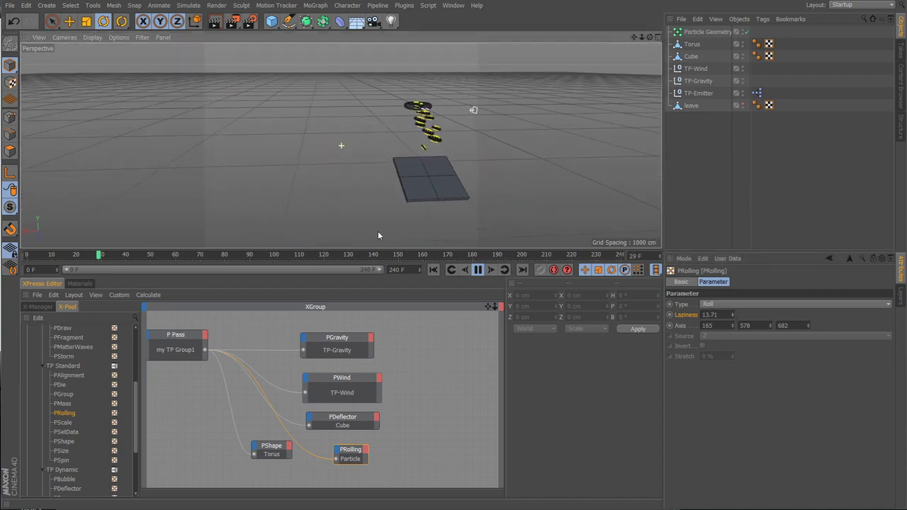
{"action": "left_click_drag", "start_coordinate": [378, 231], "coordinate": [453, 174], "text": "alt"}
{"action": "right_click_drag", "start_coordinate": [453, 173], "coordinate": [525, 175], "text": "alt"}
{"action": "left_click_drag", "start_coordinate": [525, 174], "coordinate": [439, 186], "text": "alt"}
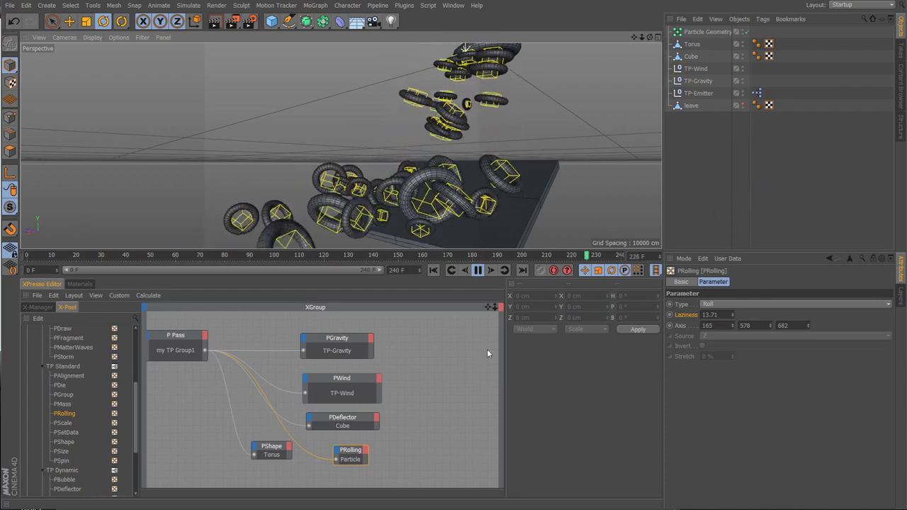
{"action": "left_click", "coordinate": [479, 272]}
Review the TP-Emitter, PStorm and PGroup nodes in the XGroup and replay the animation from the start.
{"action": "middle_click_drag", "start_coordinate": [355, 388], "coordinate": [399, 417], "text": "alt"}
{"action": "scroll", "coordinate": [359, 383], "scroll_direction": "down", "scroll_amount": 1}
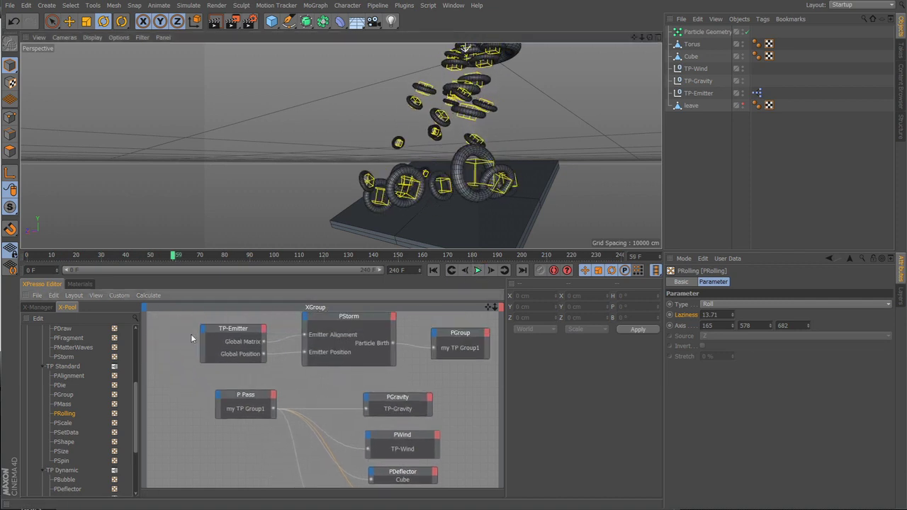
{"action": "middle_click_drag", "start_coordinate": [388, 363], "coordinate": [369, 395], "text": "alt"}
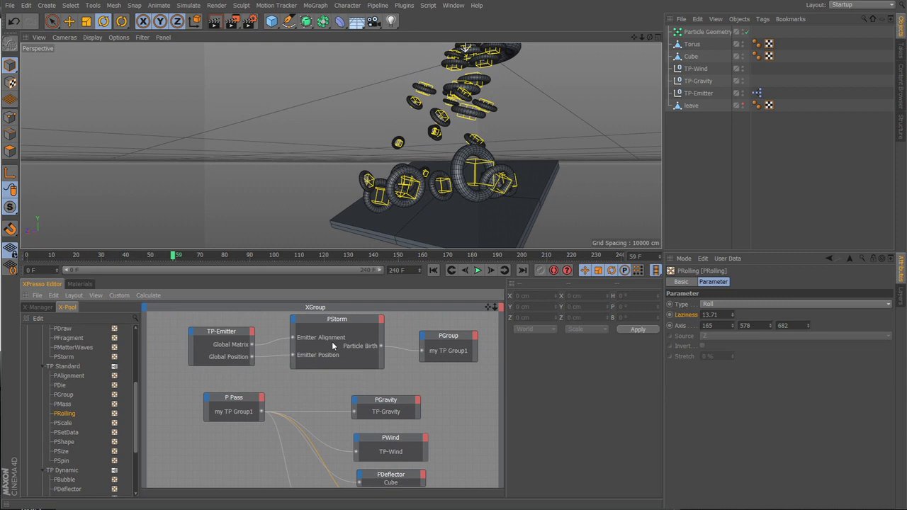
{"action": "left_click", "coordinate": [436, 270]}
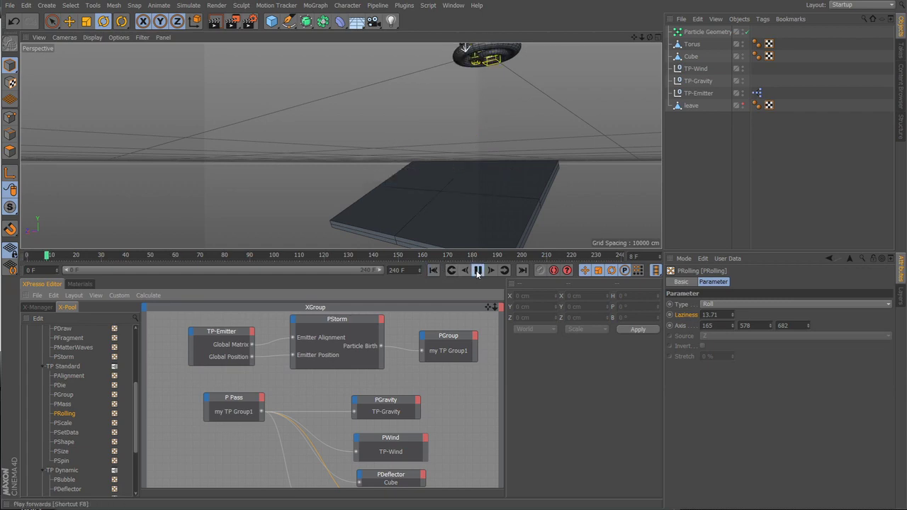